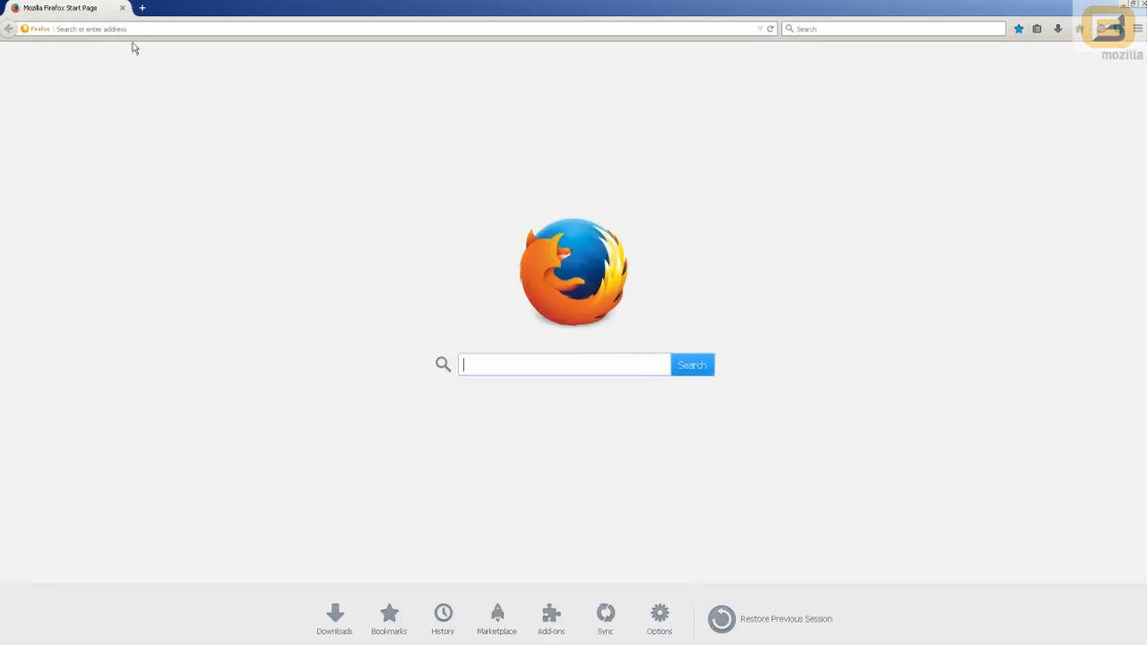
Step: Search the web for "download powerview for excel"
left_click(129, 27)
type("dow")
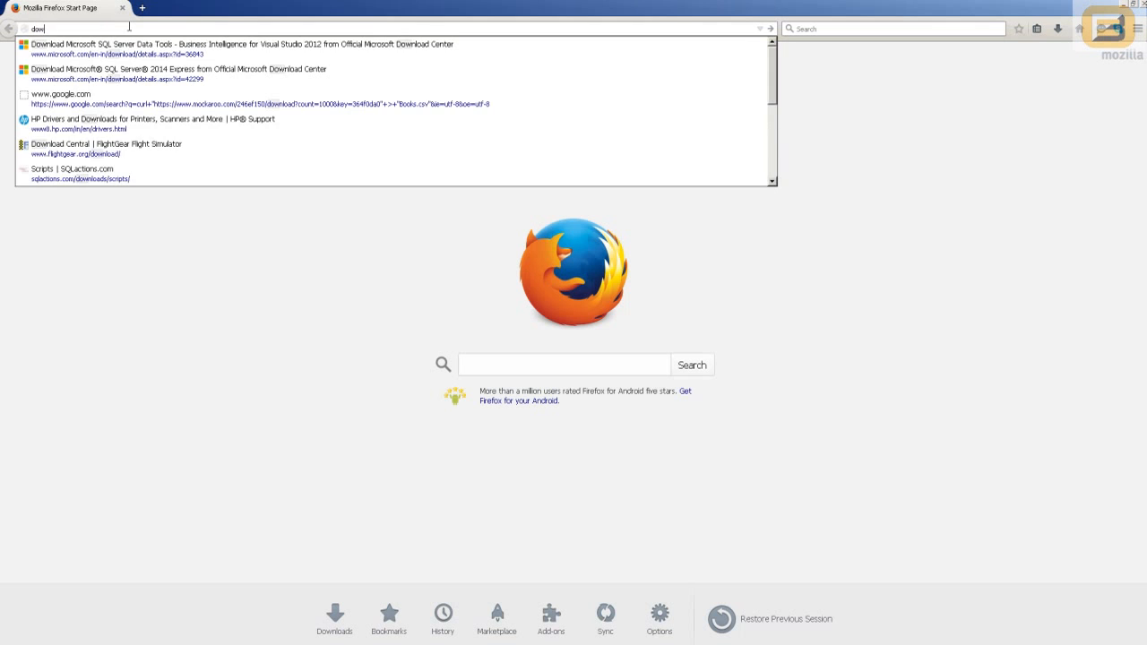
type("nload ")
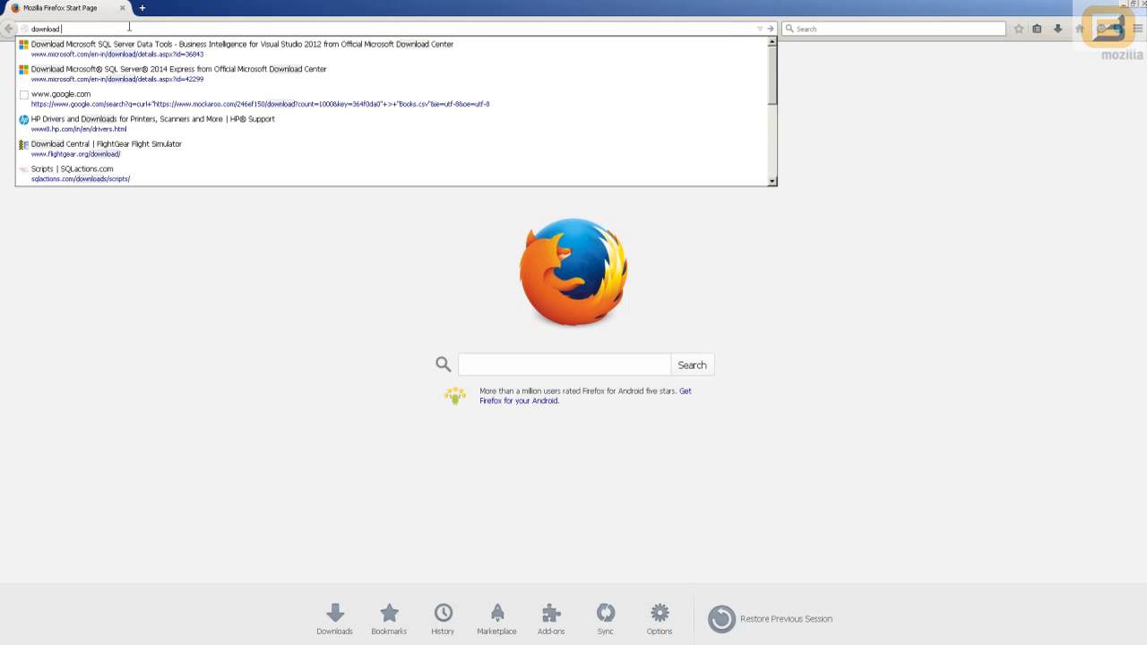
type("powerview for excel")
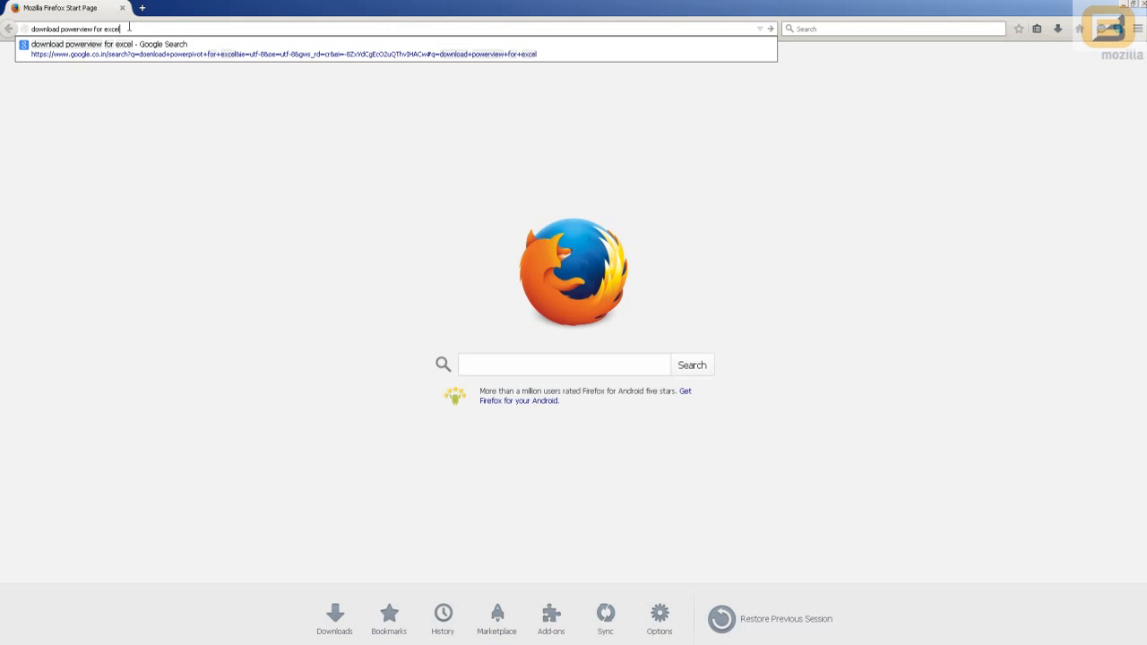
key("Return")
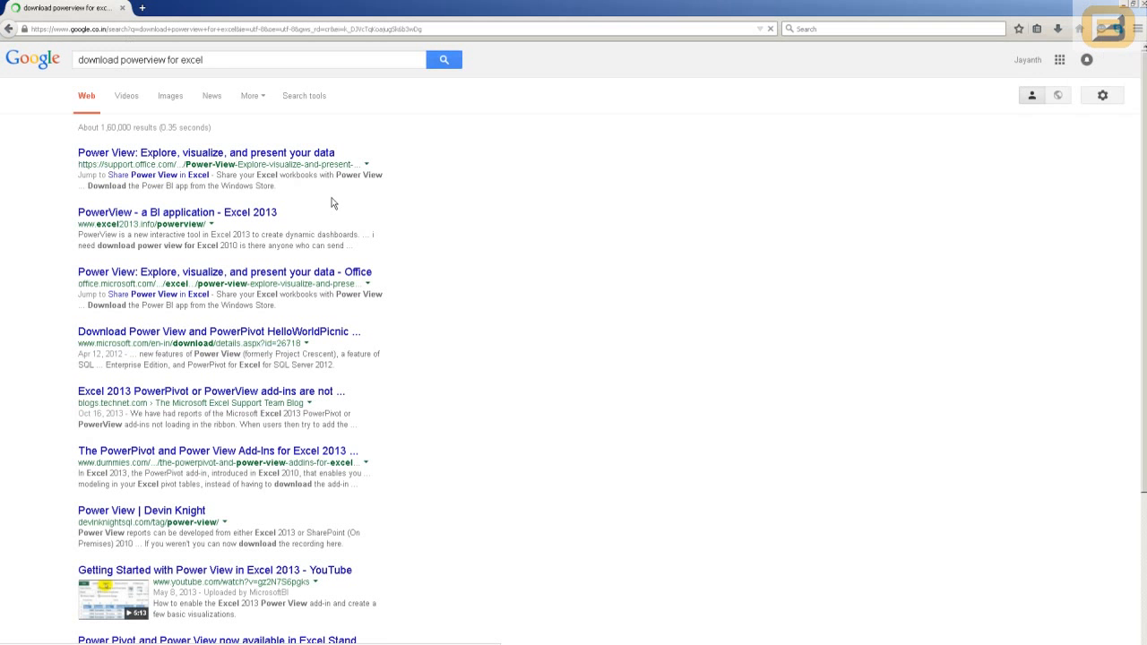
Step: Open the Office support article "Power View: Explore, visualize, and present your data" and read its introduction on availability and features
left_click(235, 157)
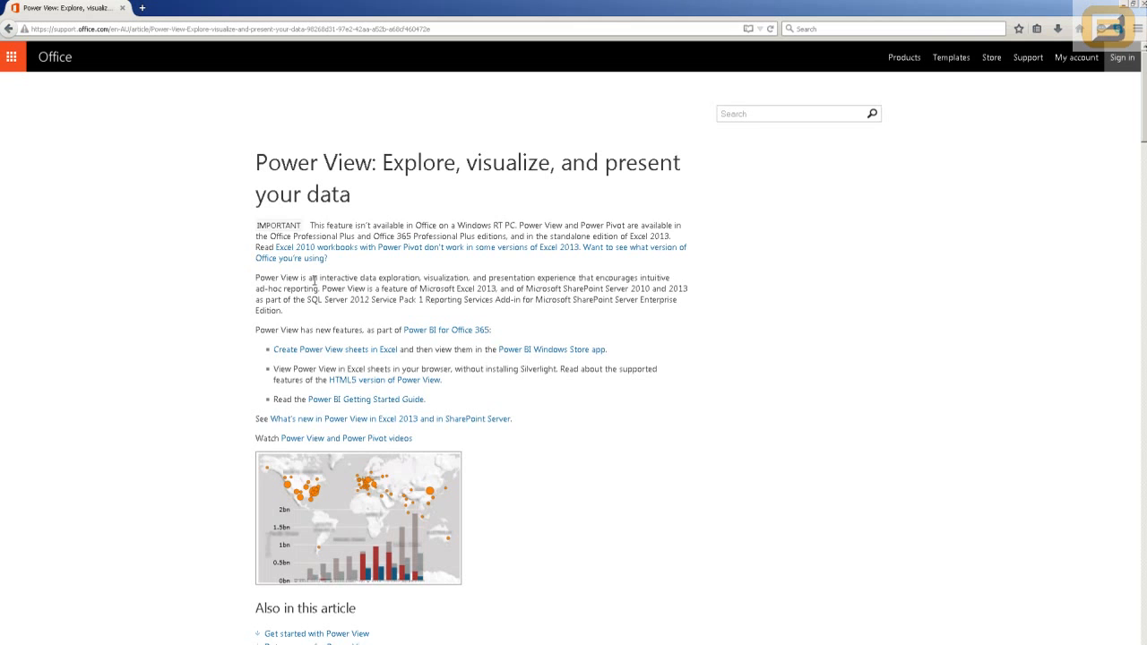
scroll(290, 349, "down", 2)
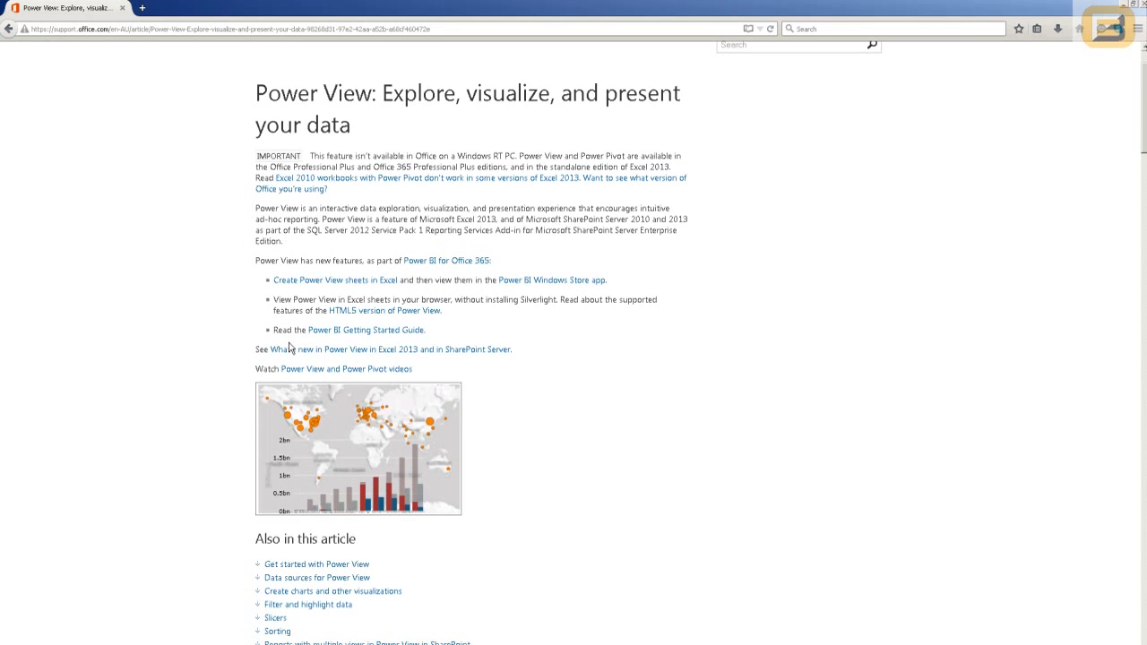
scroll(289, 350, "down", 2)
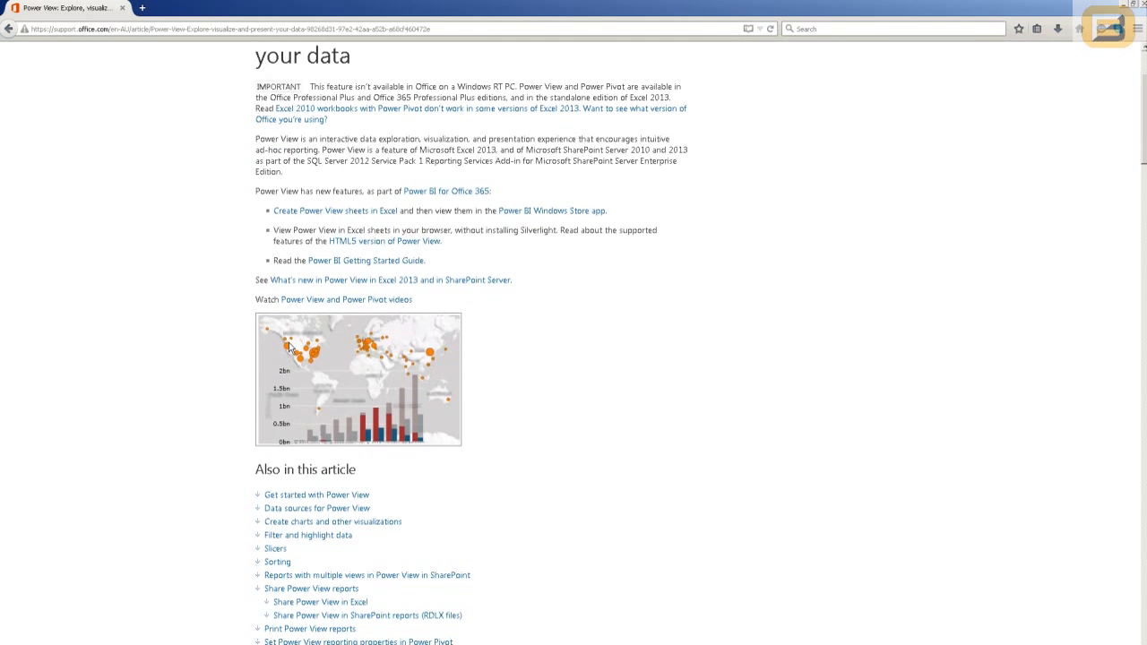
scroll(289, 349, "up", 4)
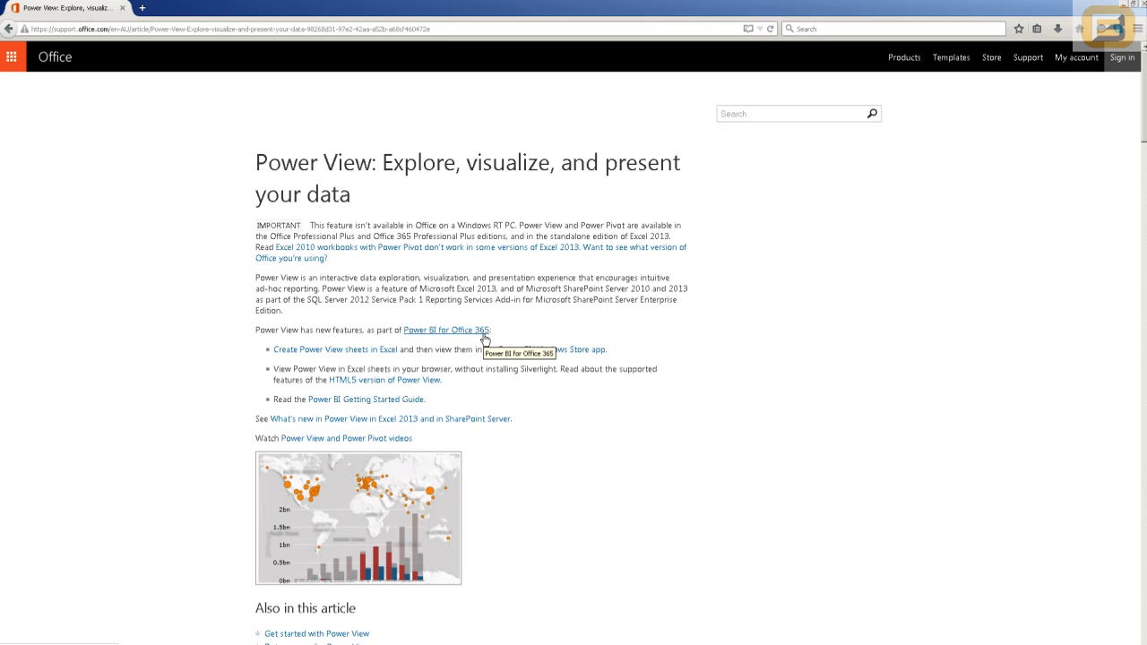
scroll(246, 351, "down", 3)
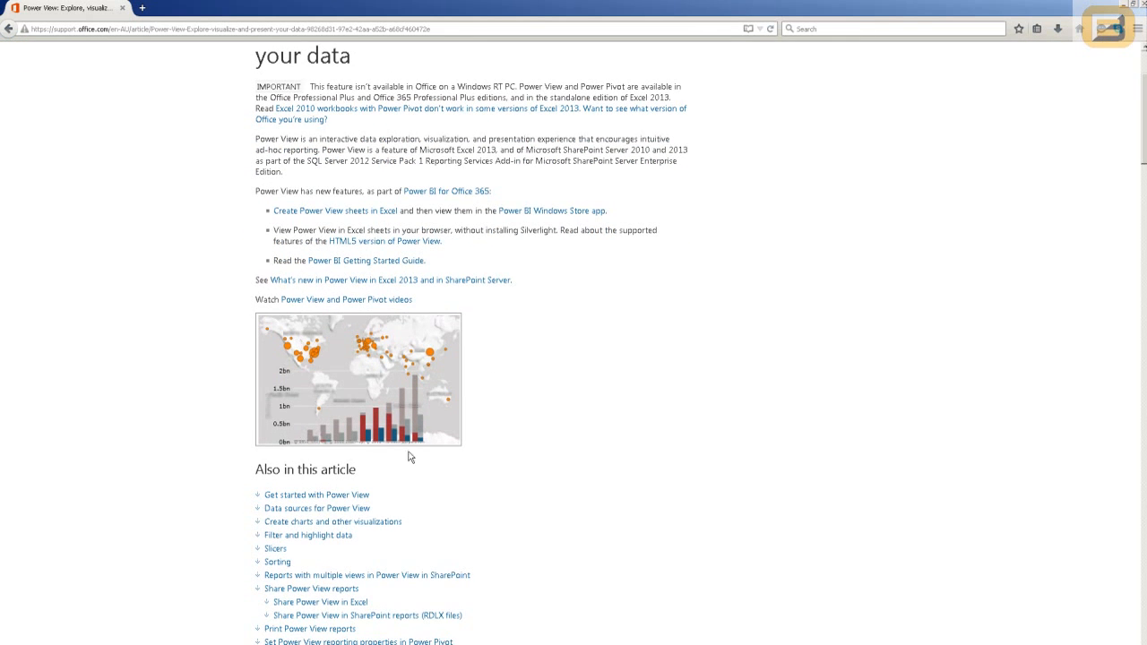
scroll(489, 468, "up", 3)
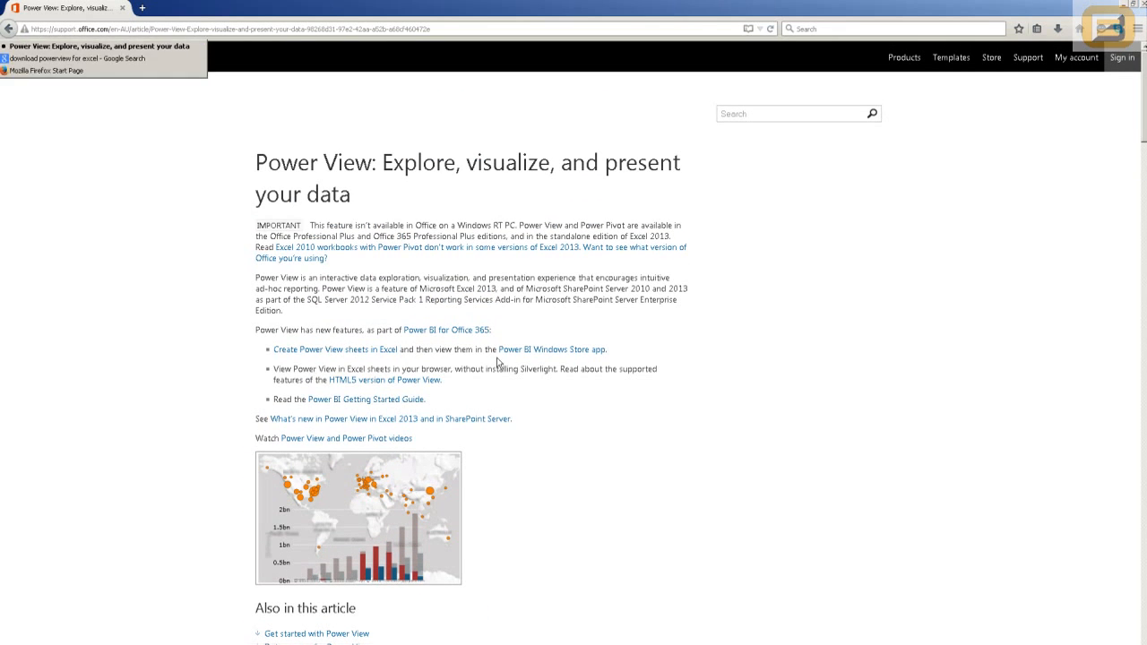
Step: Try to open the article's linked page on Power BI for Office 365
left_click(484, 332)
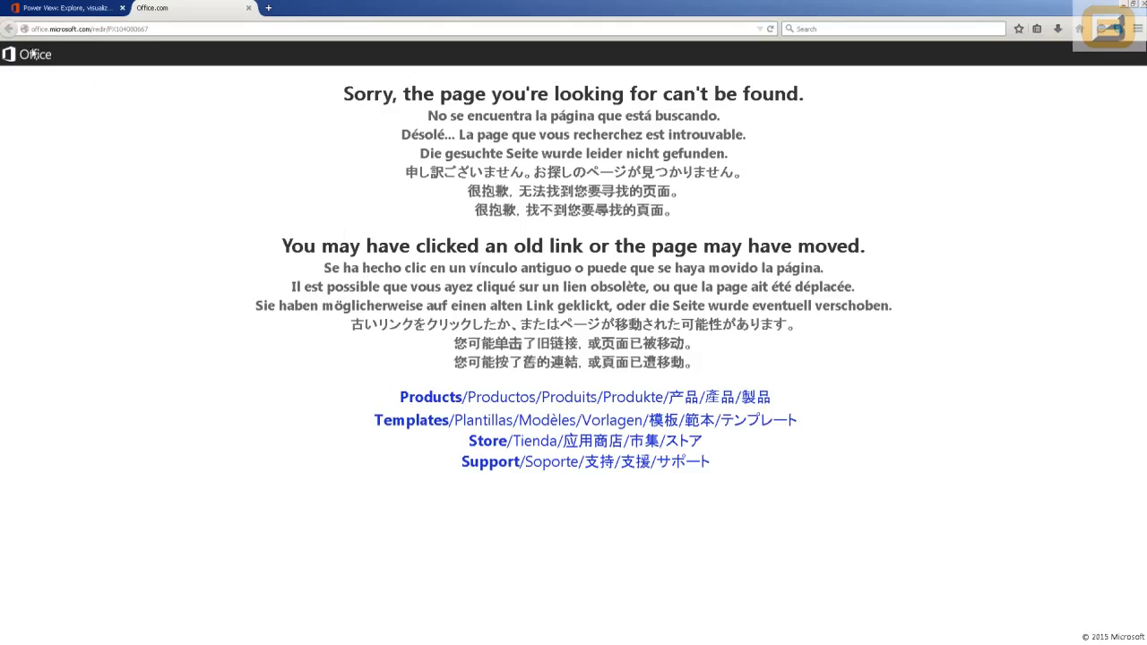
left_click(108, 28)
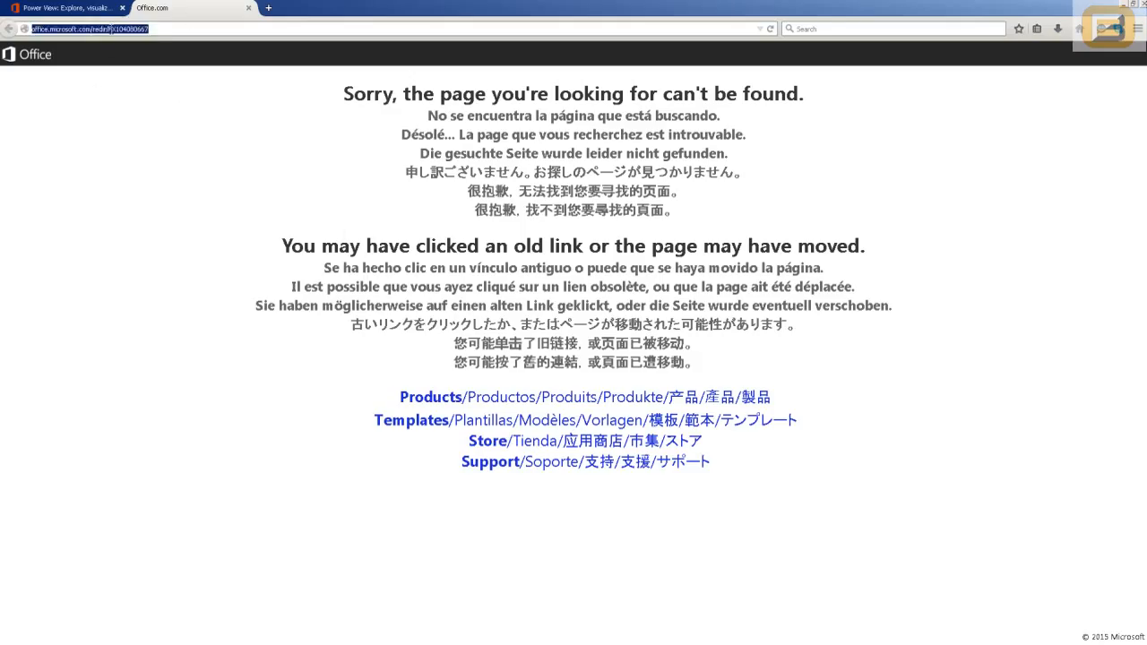
key("Return")
Step: Replace the address in the second browser tab and go to powerbi.microsoft.com
left_click_drag(94, 28, 234, 35)
key("BackSpace")
key("ctrl+a")
key("BackSpace")
type("o")
key("BackSpace")
type("power")
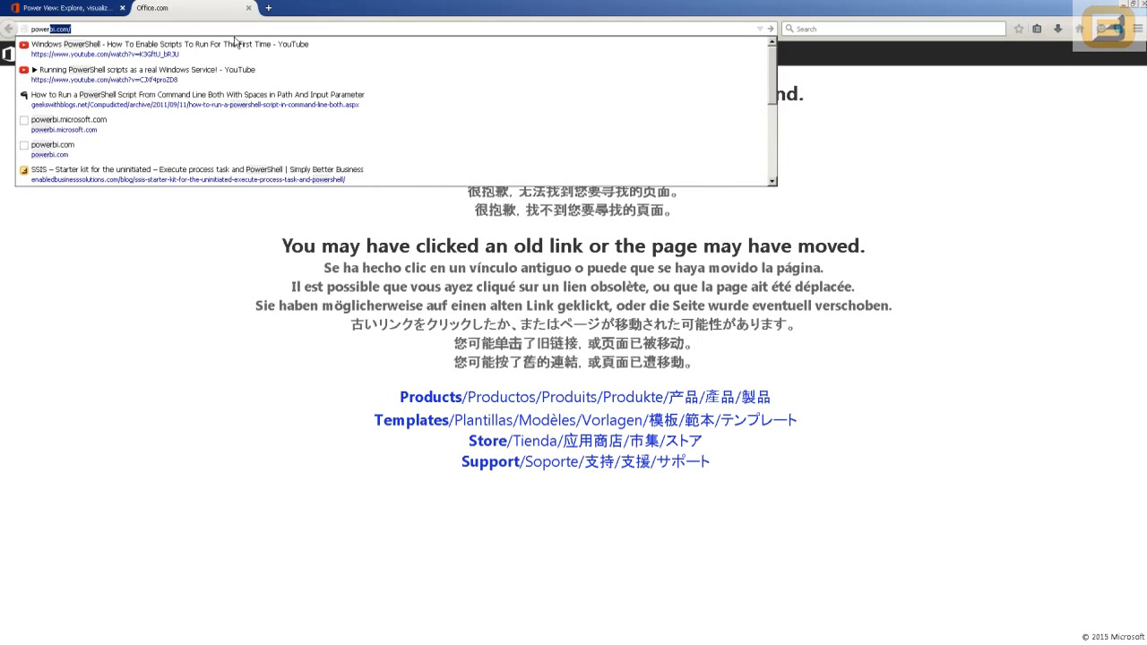
type("bi")
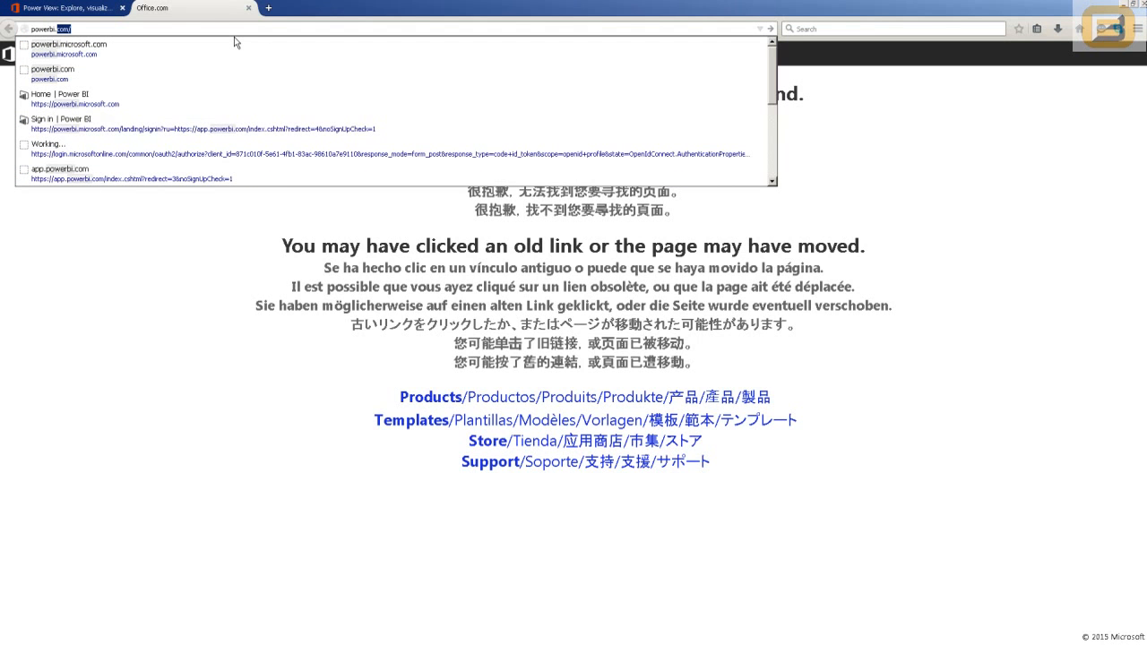
type(".microsoft.com")
key("Return")
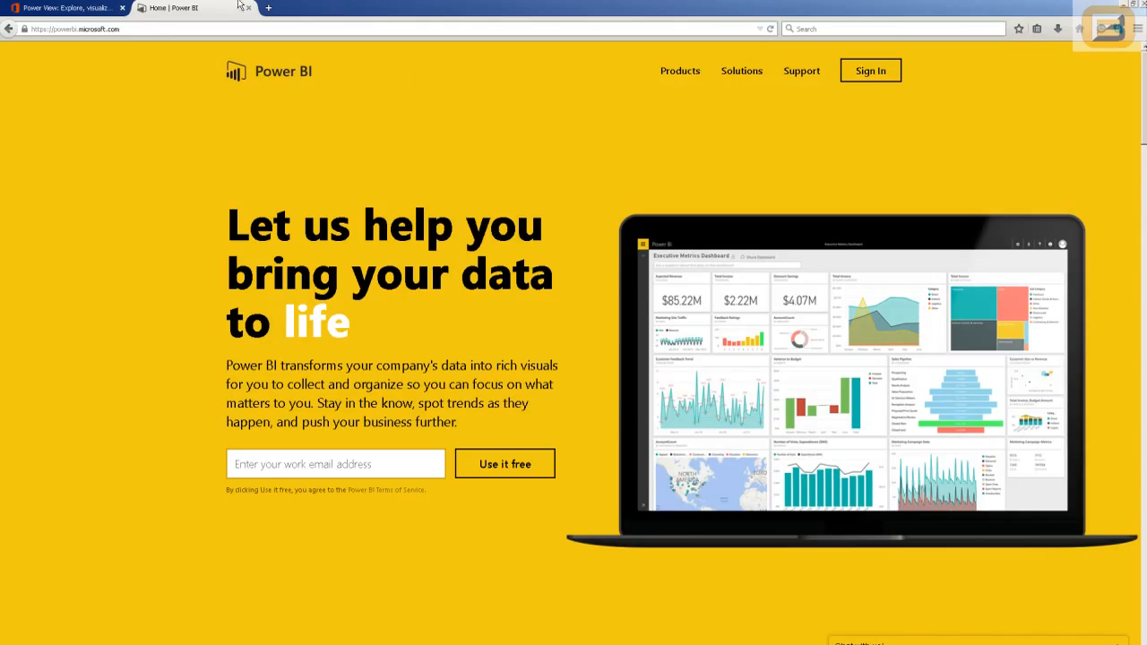
Step: Return to the Power View article, switch to the Airports workbook in Excel and look for the add-in settings among the file commands
left_click(77, 9)
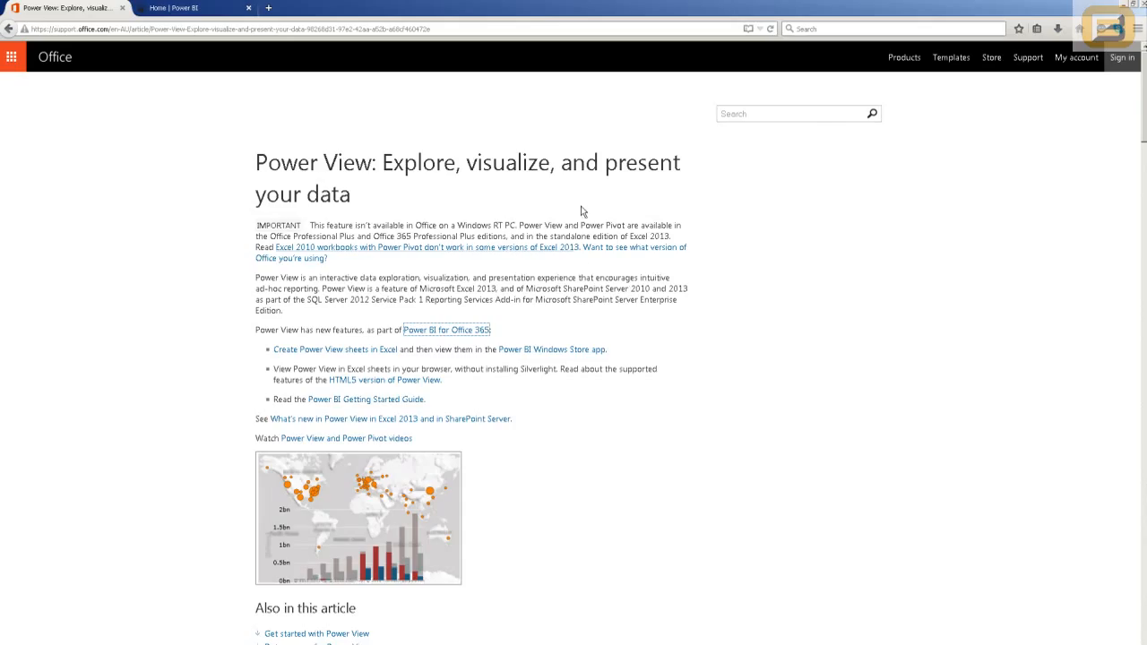
left_click(1120, 10)
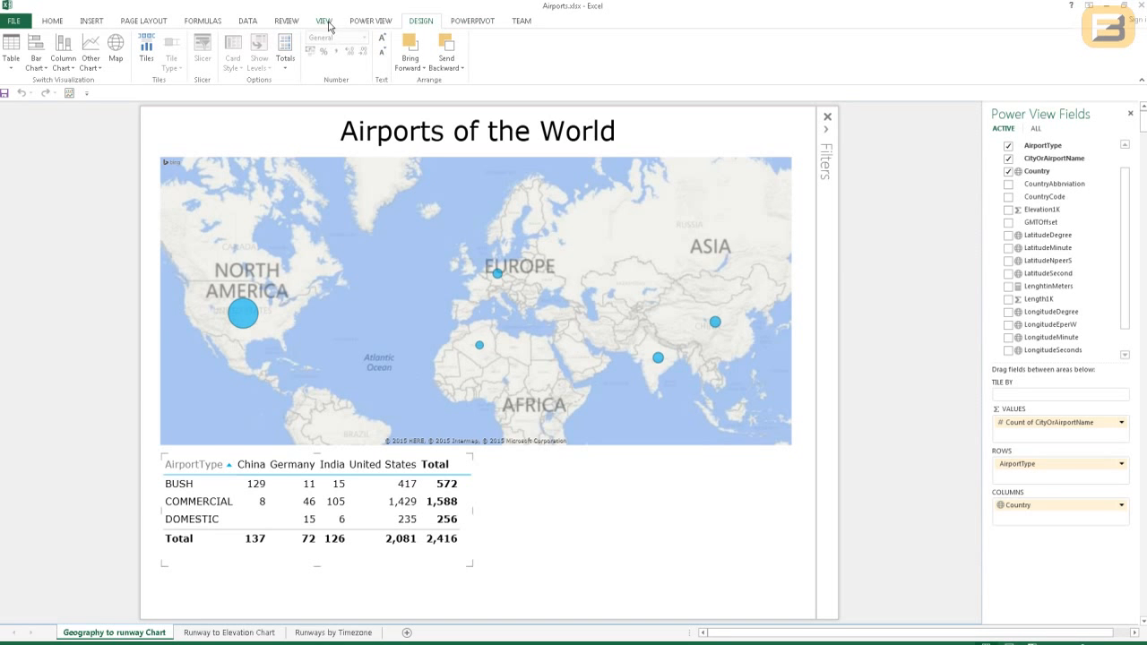
left_click(12, 24)
left_click(18, 318)
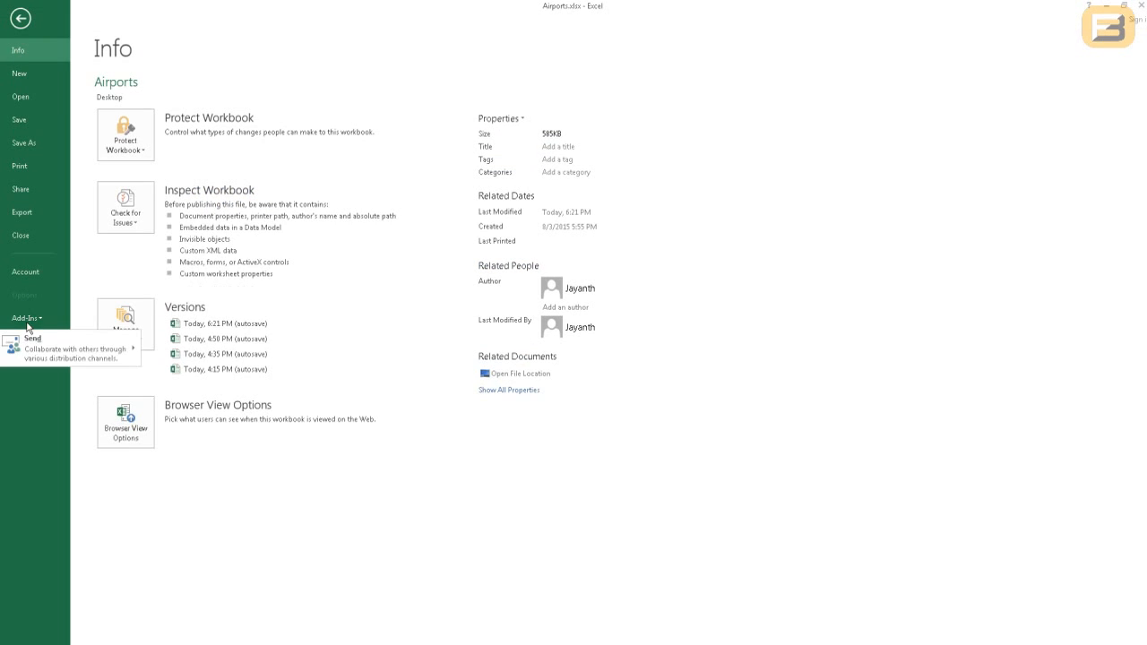
left_click(34, 321)
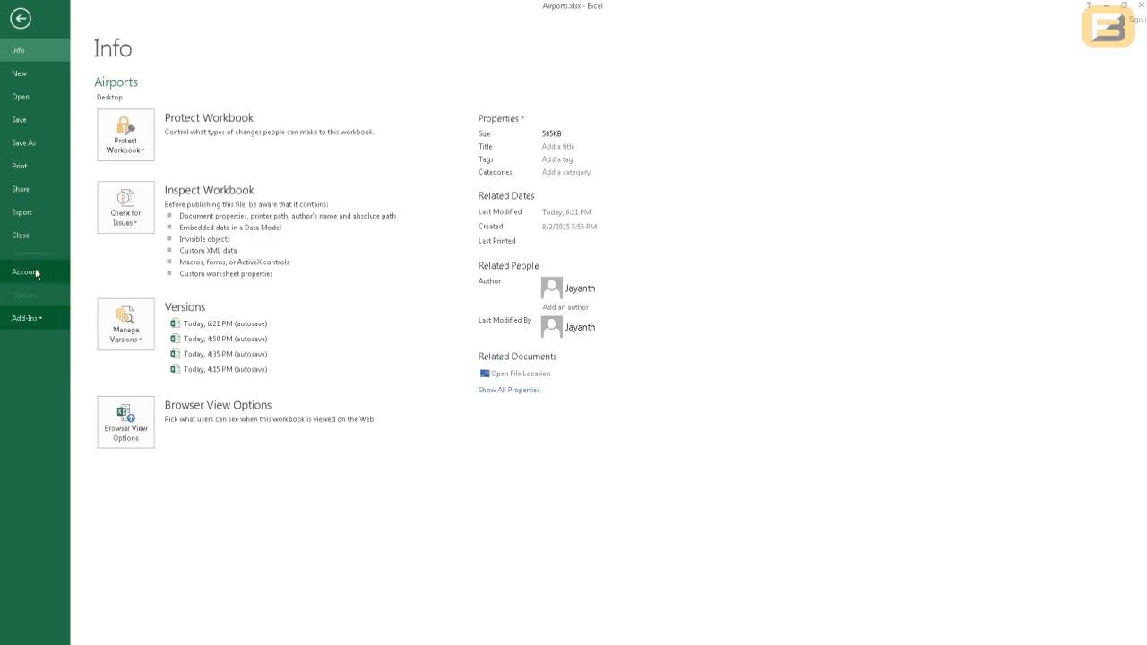
left_click(31, 320)
left_click(16, 405)
key("Escape")
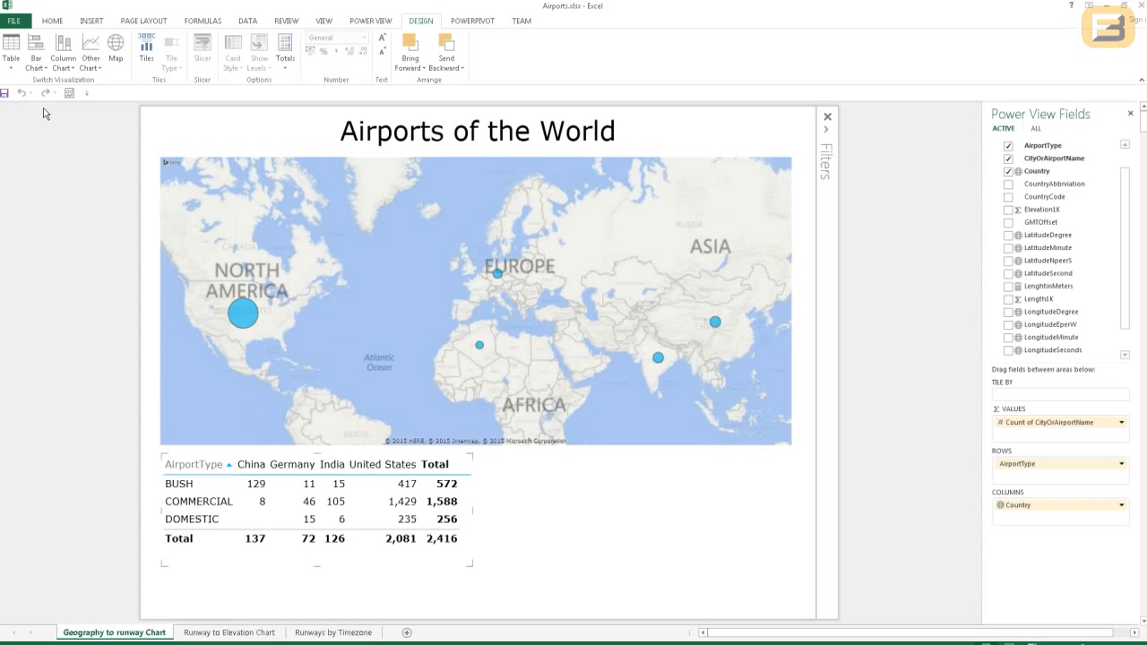
Step: Check the Office account page and close the Airports workbook, saving its changes
left_click(13, 21)
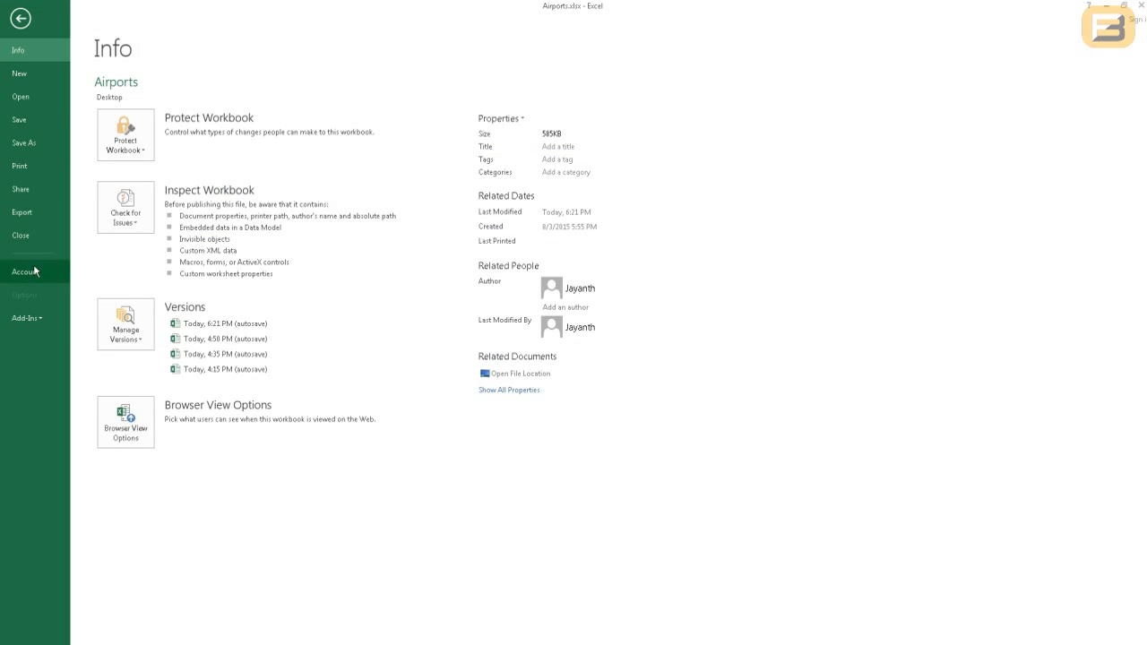
left_click(27, 271)
left_click(24, 321)
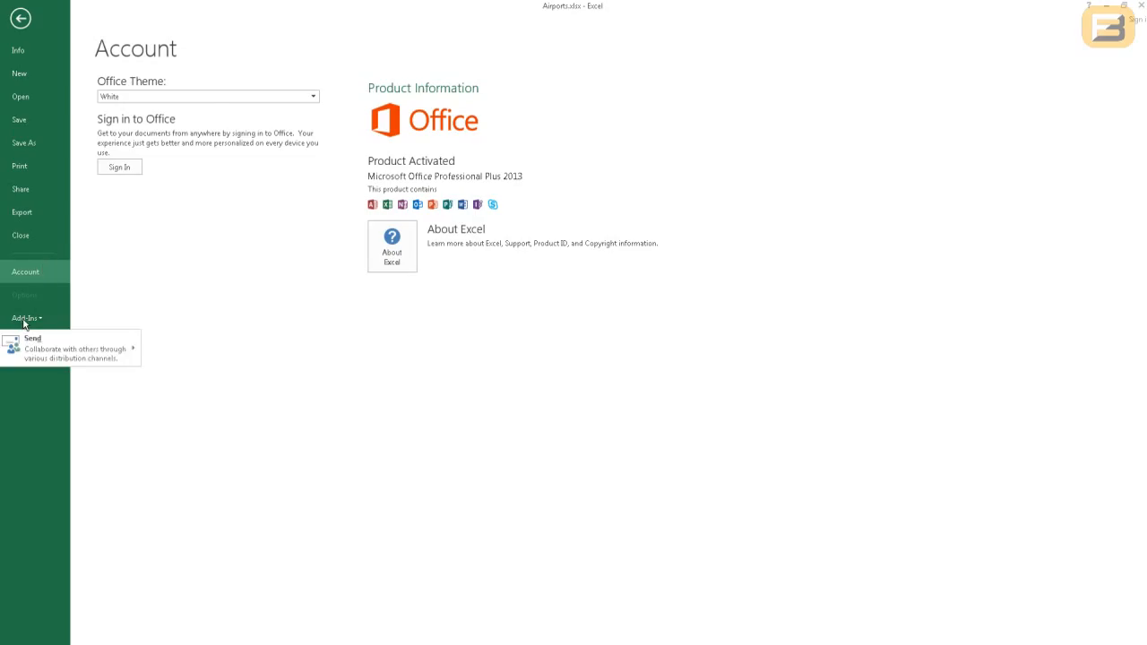
left_click(21, 236)
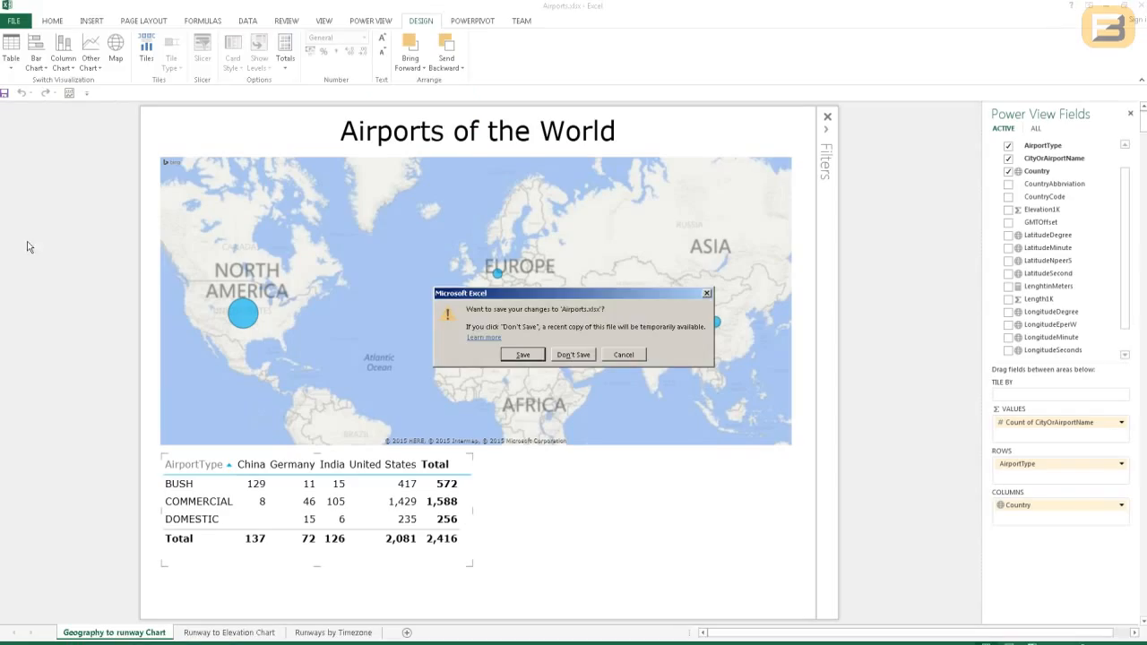
left_click(528, 355)
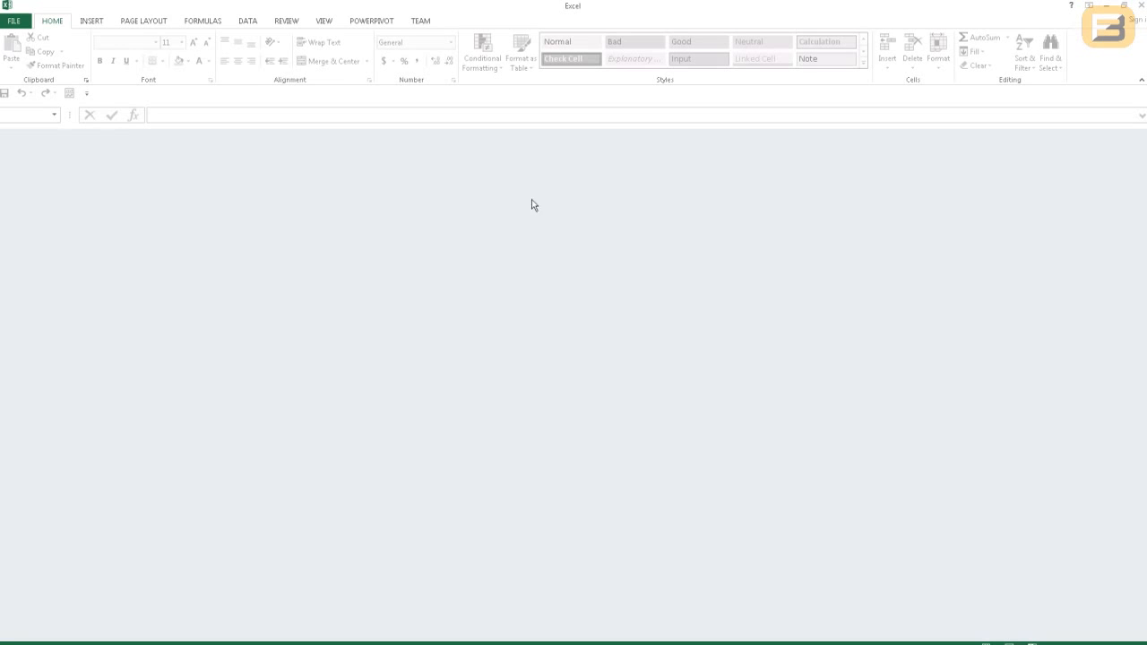
Step: Open the add-ins page of Excel Options and examine the details of the Power View, Power Map and PowerPivot add-ins
left_click(13, 25)
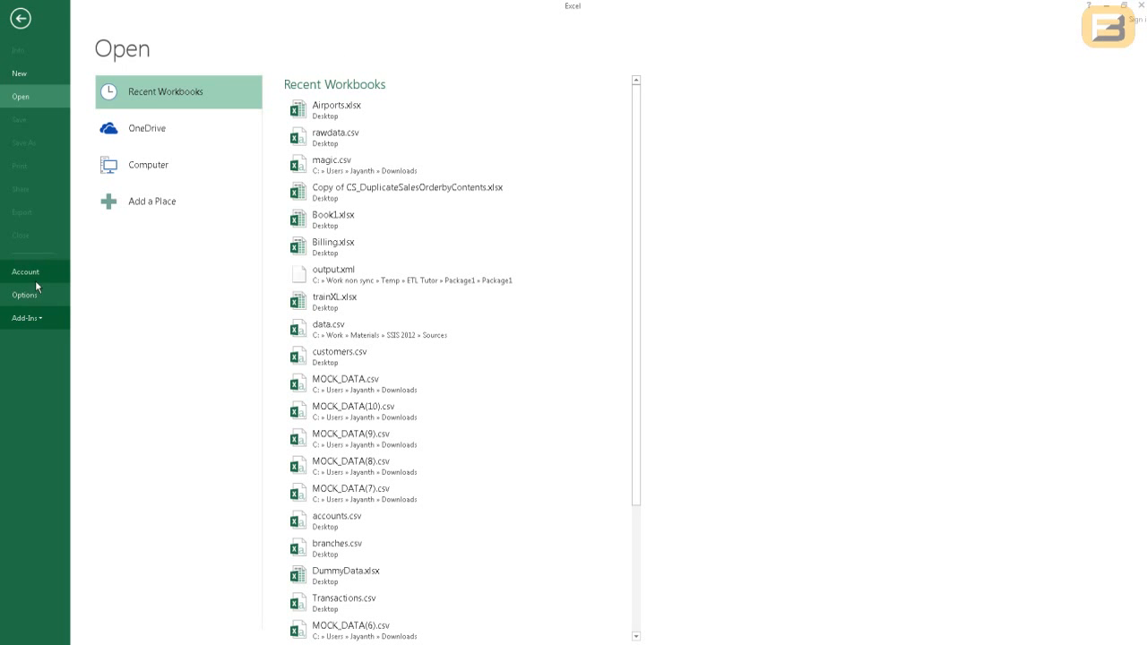
left_click(24, 295)
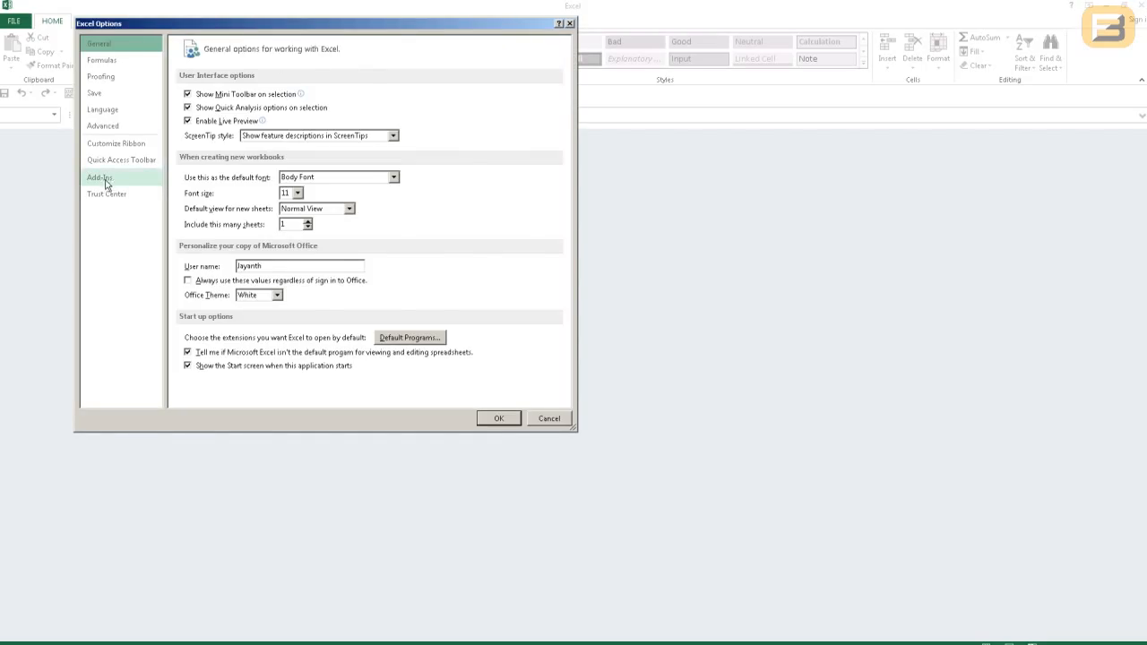
left_click(105, 178)
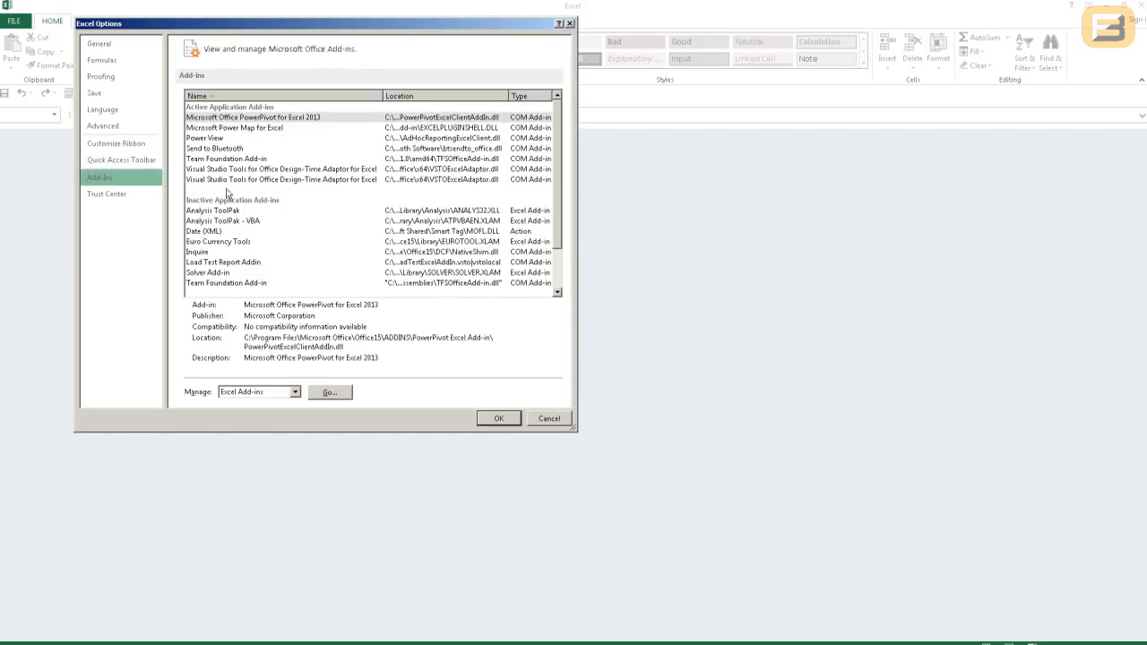
left_click(221, 232)
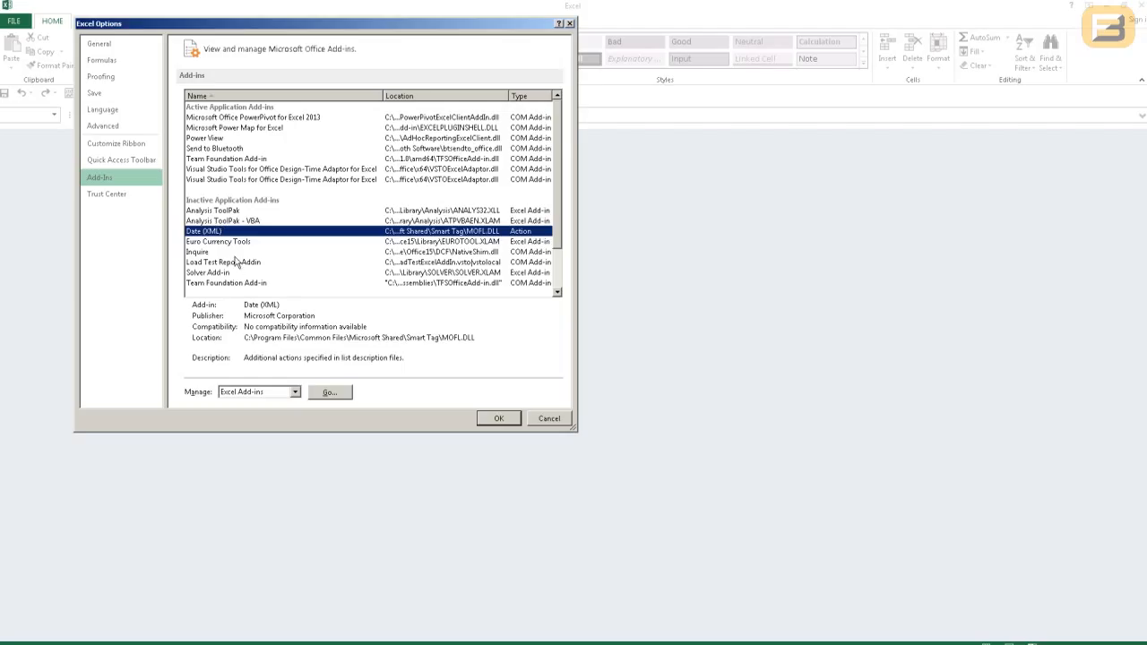
left_click(224, 139)
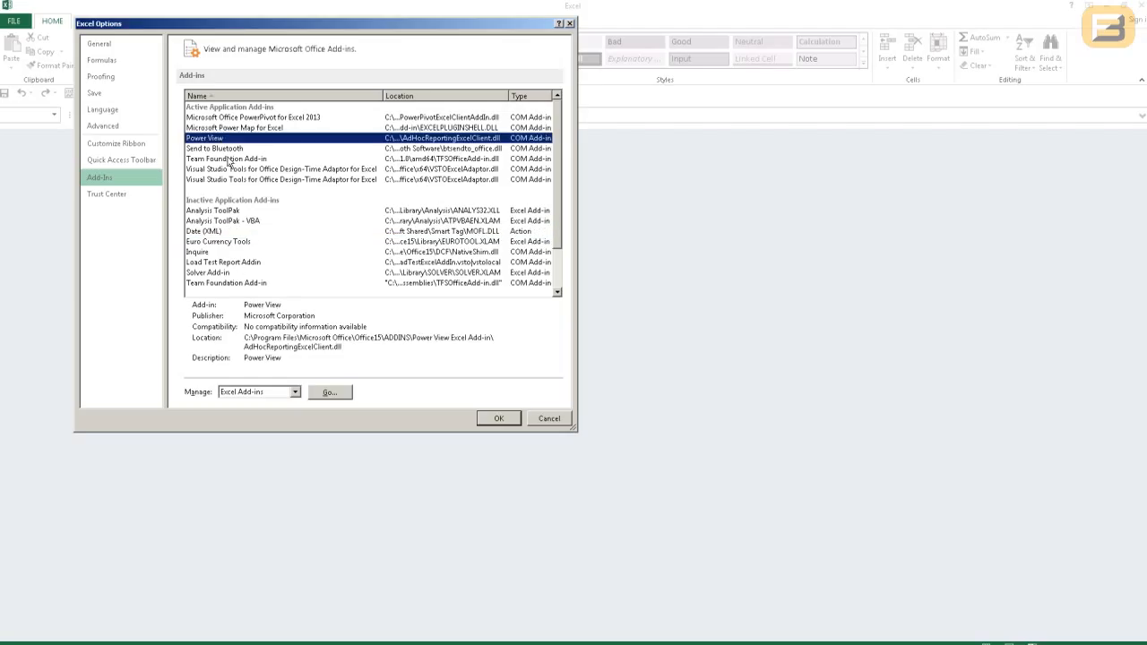
left_click(231, 130)
left_click(221, 140)
left_click(230, 118)
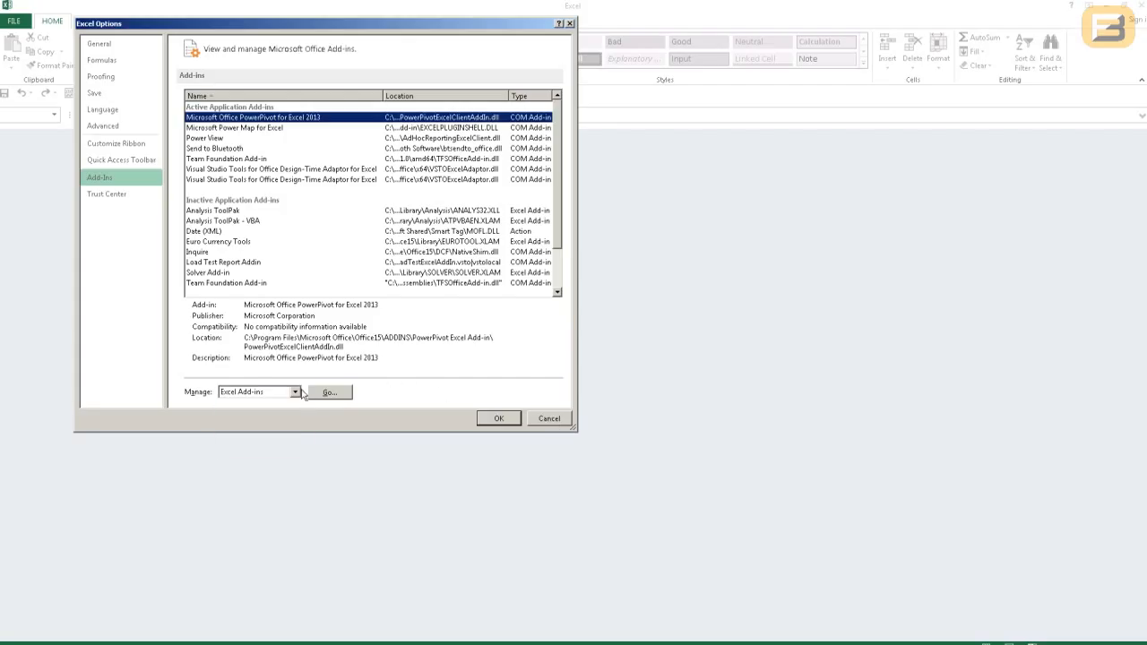
Step: Choose to manage COM Add-ins, review which add-ins are enabled in the list, and close it without changes
left_click(301, 392)
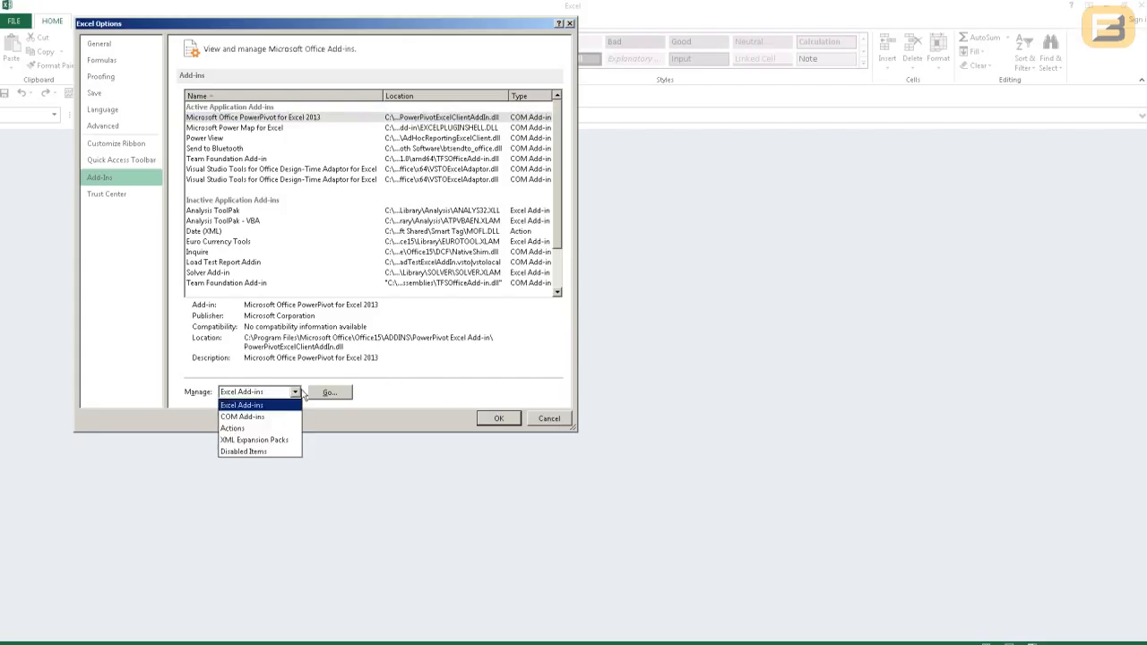
left_click(258, 418)
left_click(328, 393)
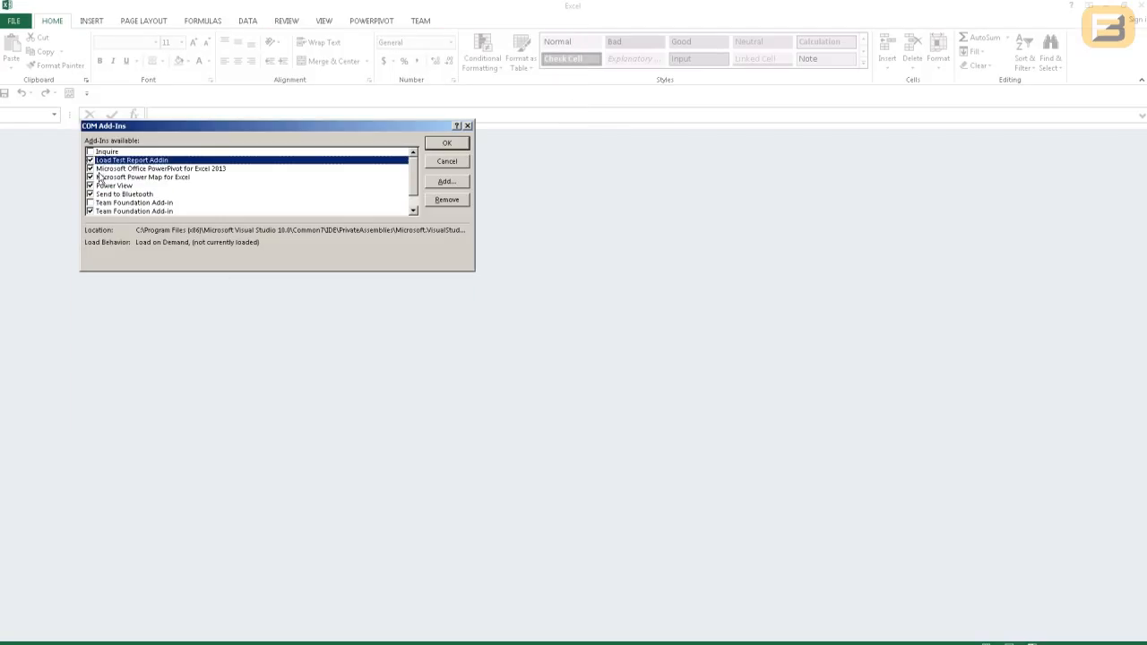
left_click(468, 127)
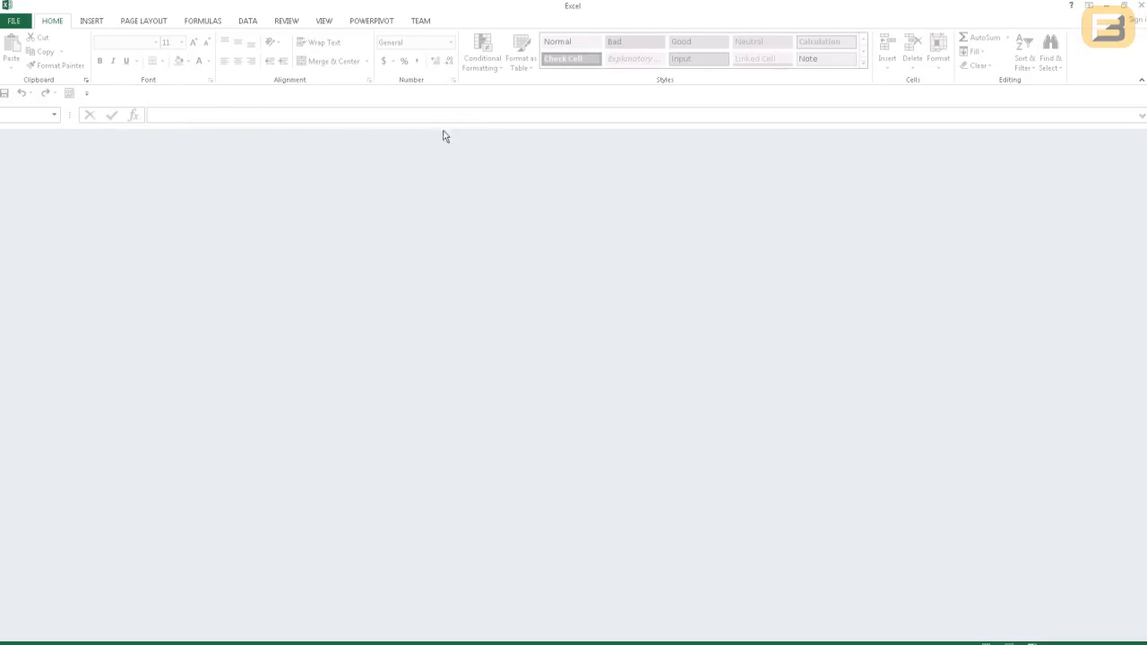
Step: Create a new blank workbook and open its PowerPivot data model window
left_click(376, 21)
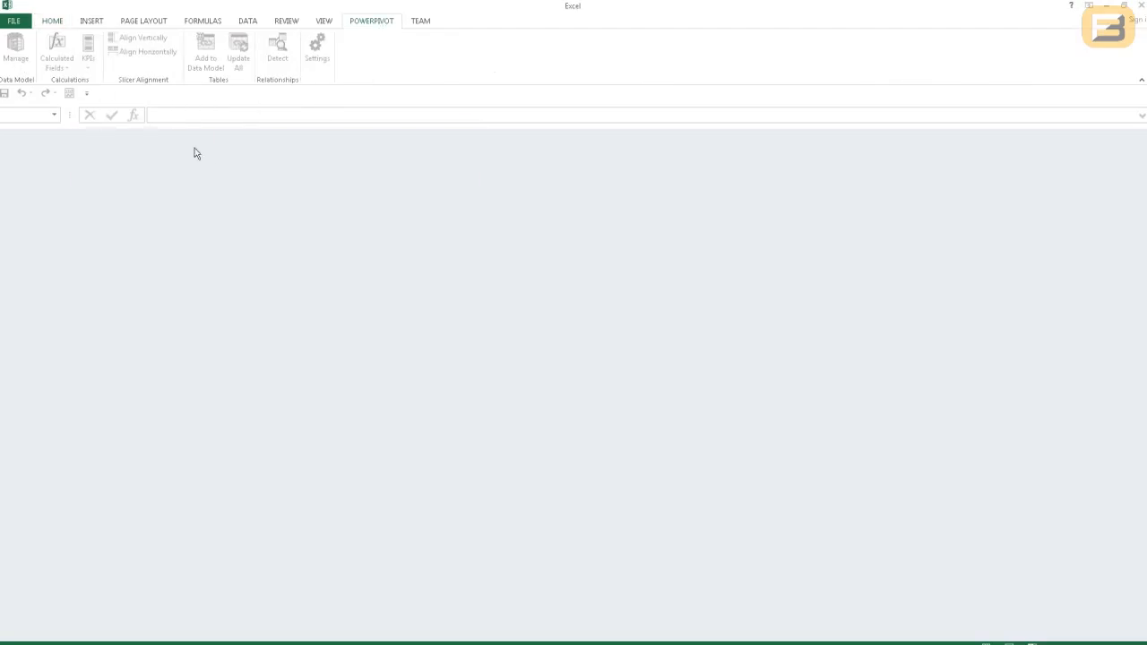
left_click(23, 23)
left_click(20, 72)
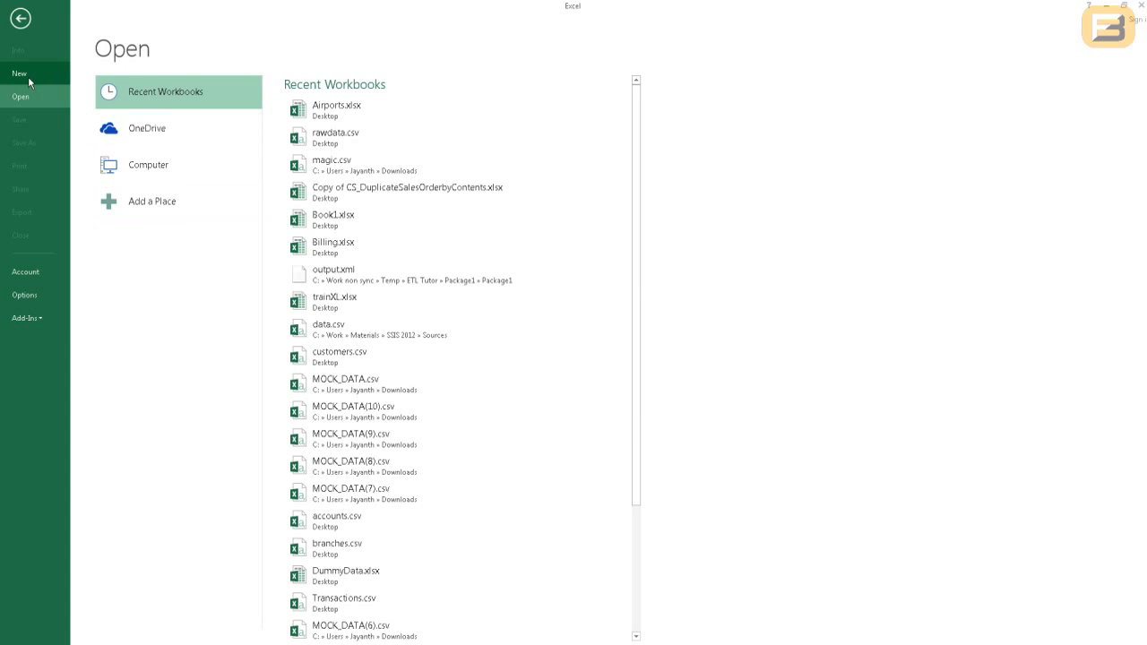
left_click(136, 173)
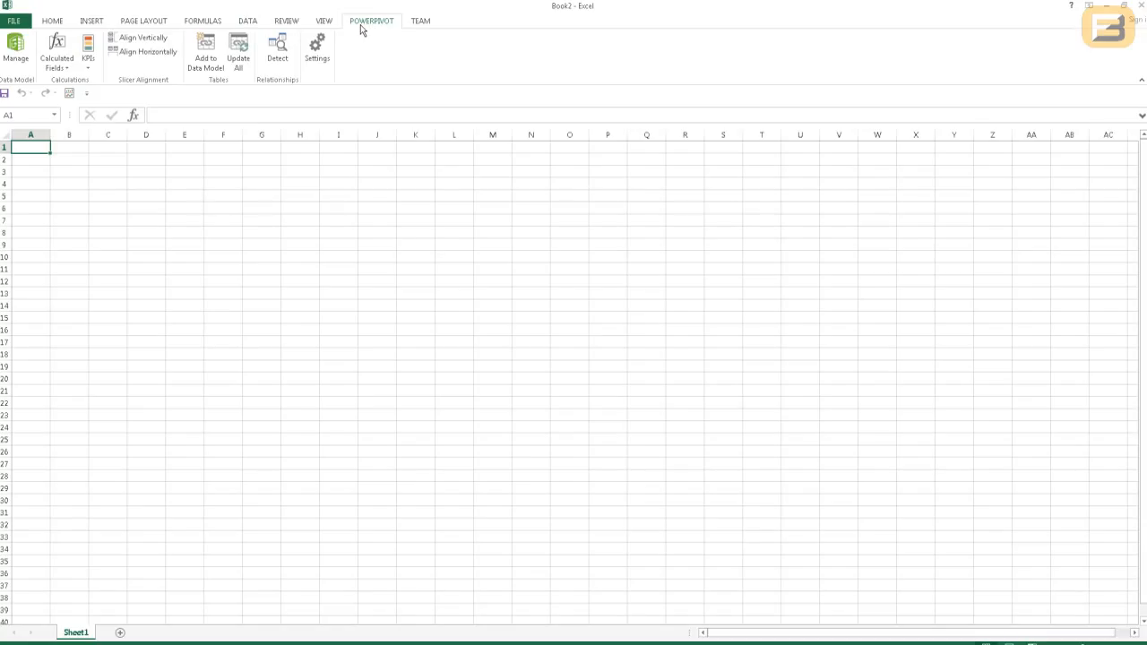
left_click(13, 57)
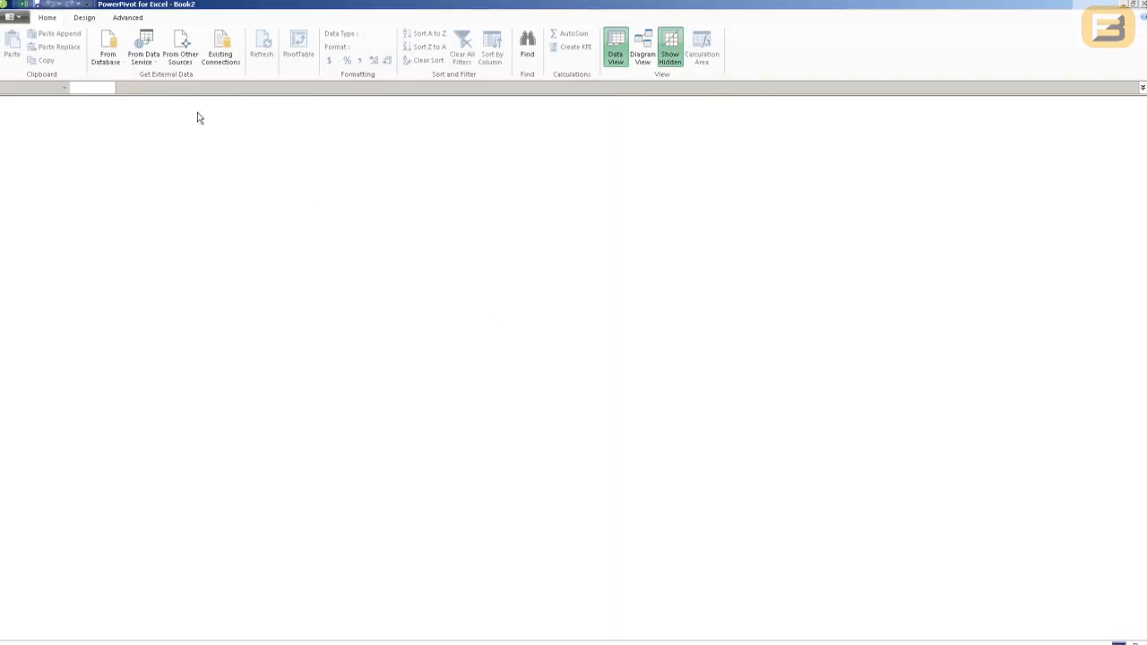
Step: Start a SQL Server table import from server work\2012,2000 with Windows Authentication, using the etltest database
left_click(119, 64)
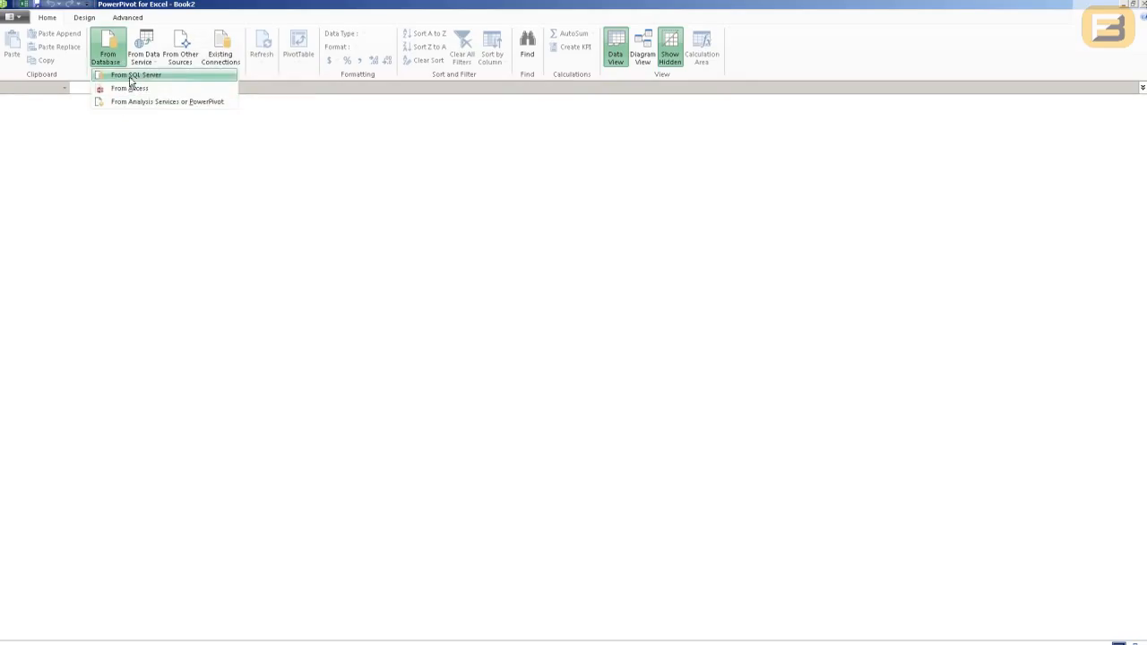
left_click(132, 77)
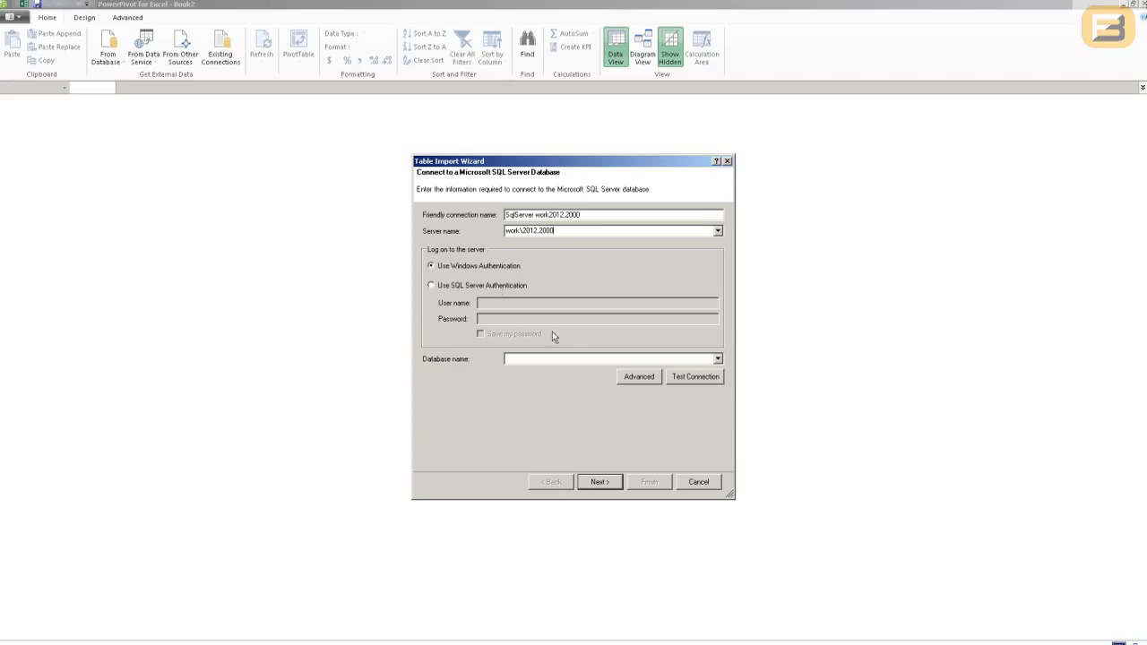
left_click(720, 360)
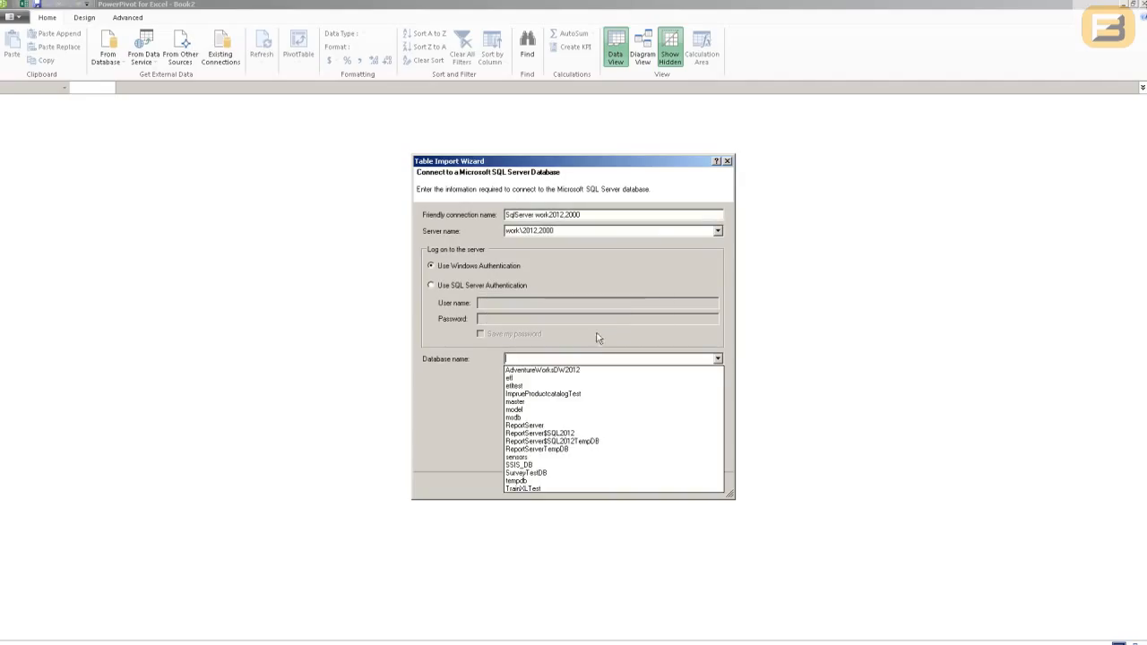
left_click(576, 387)
left_click(599, 484)
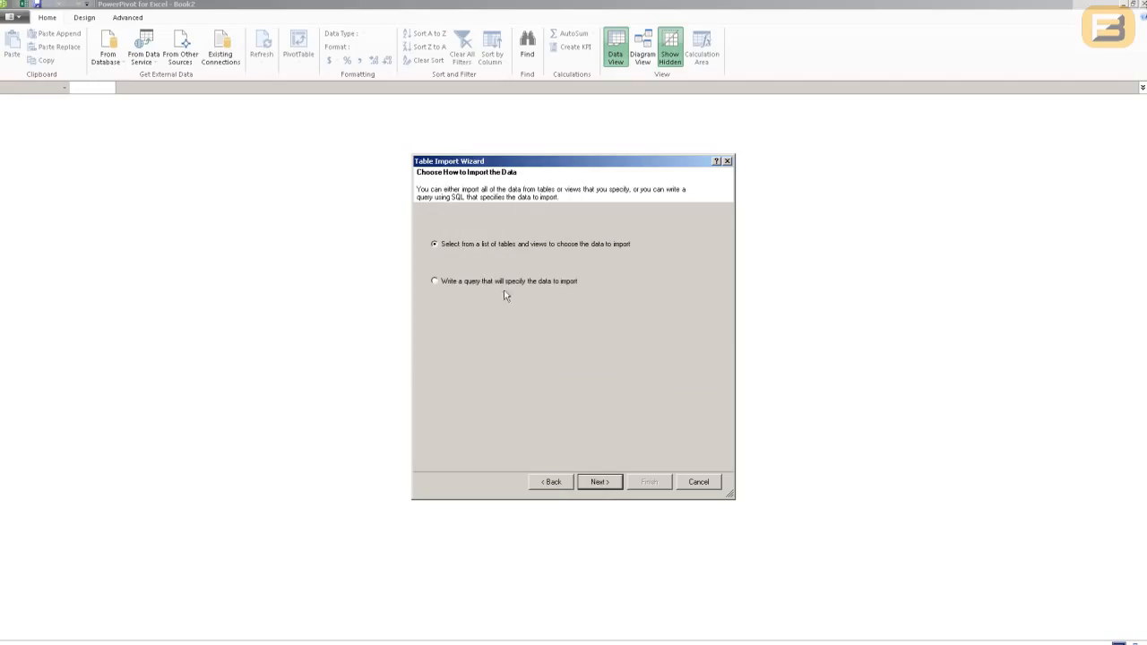
Step: Choose to select from a list of tables and views, and import the Airports table into the data model
left_click(602, 482)
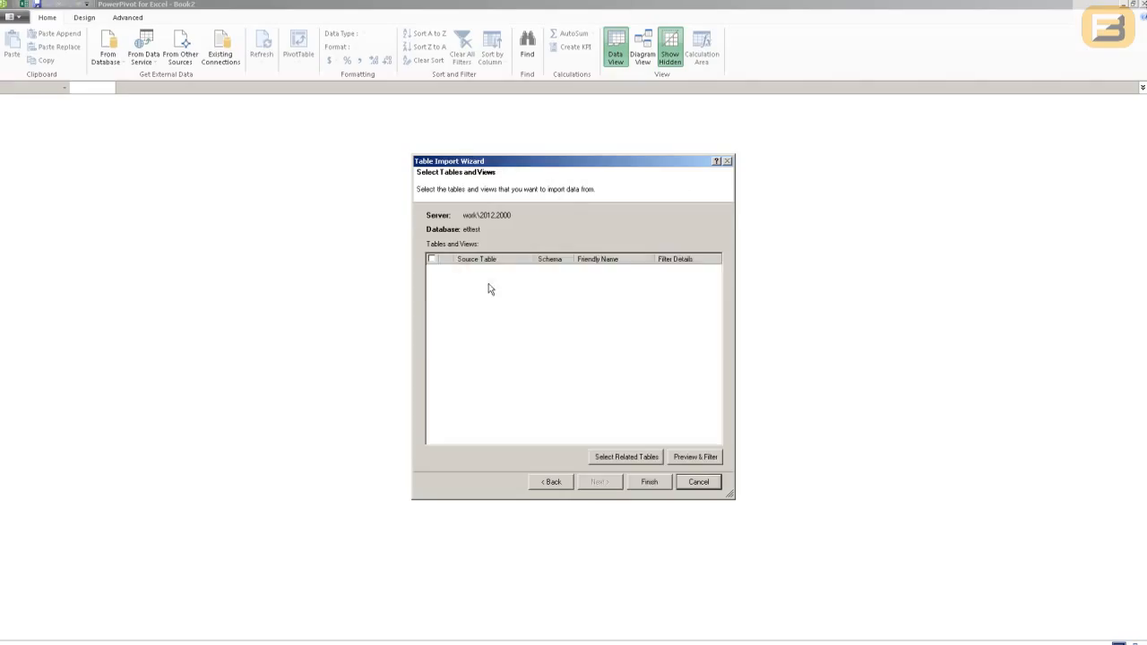
left_click(433, 285)
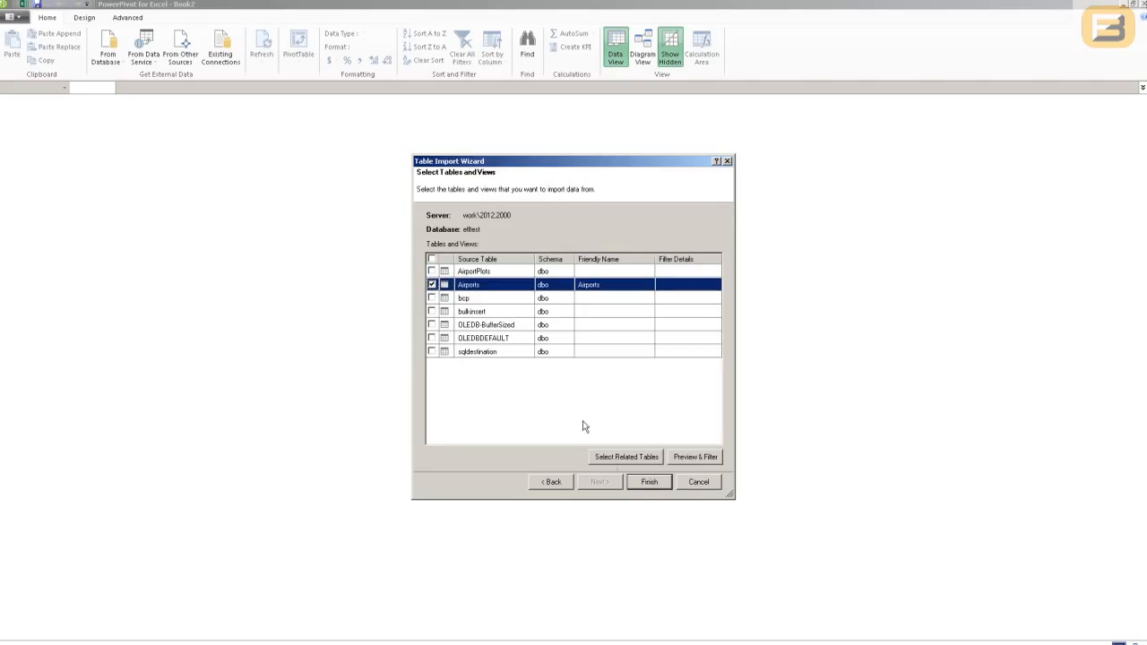
left_click(668, 483)
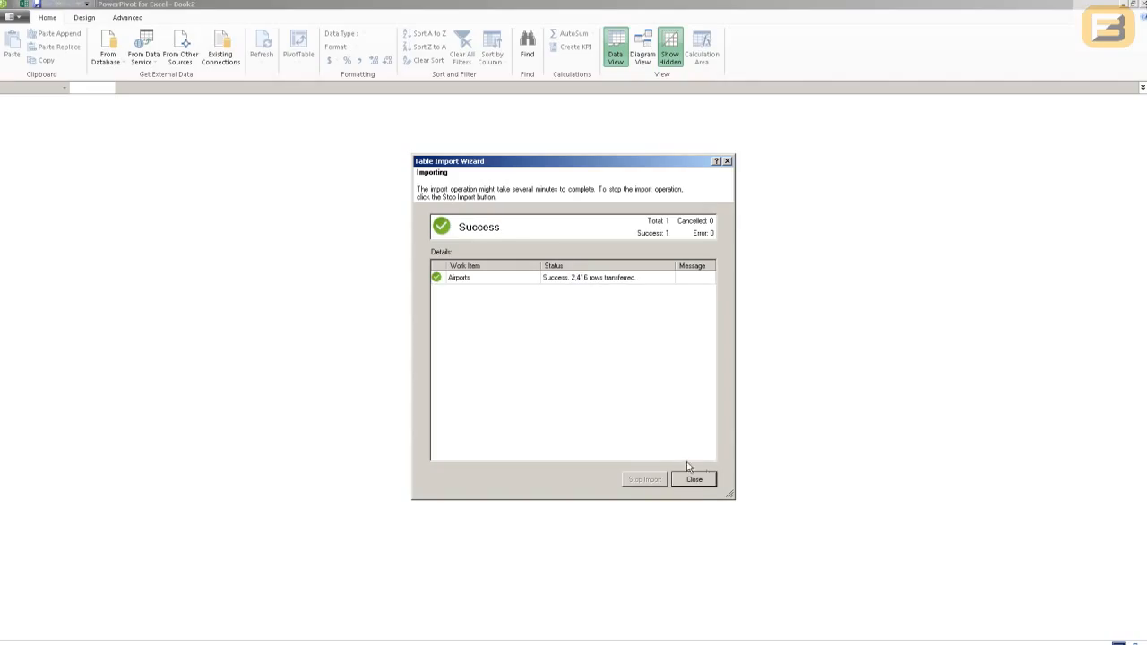
left_click(694, 479)
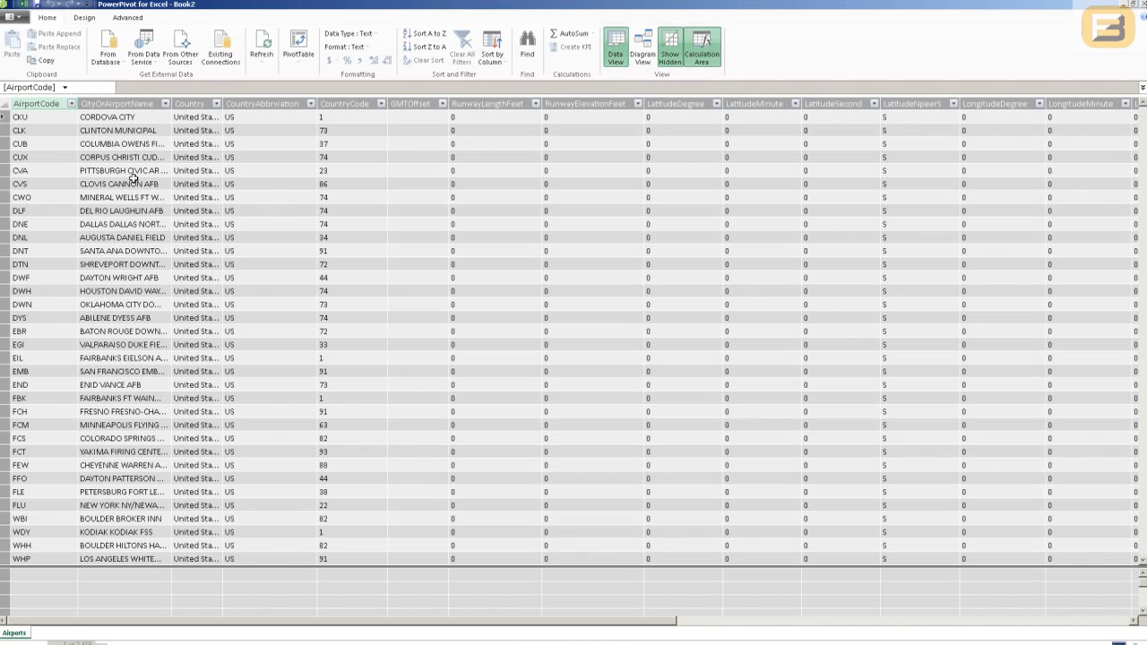
Step: Examine the imported Airports data from the AirportCode field through CountryCode, and check both ends of the GMTOffset column
key("Right")
key("Left")
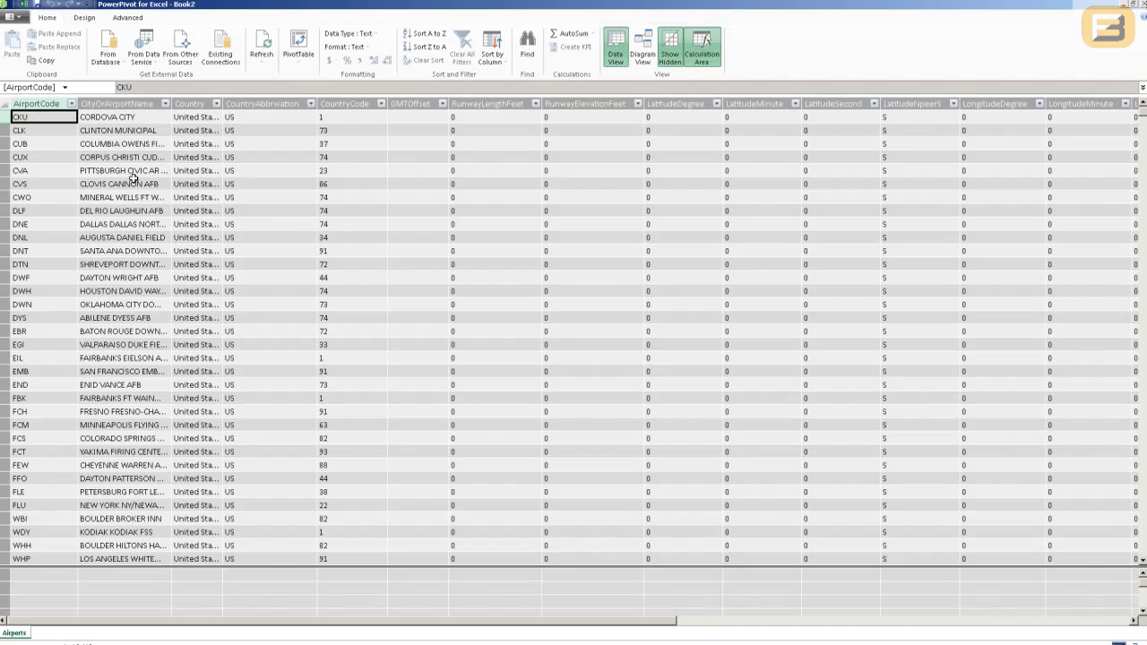
key("Right")
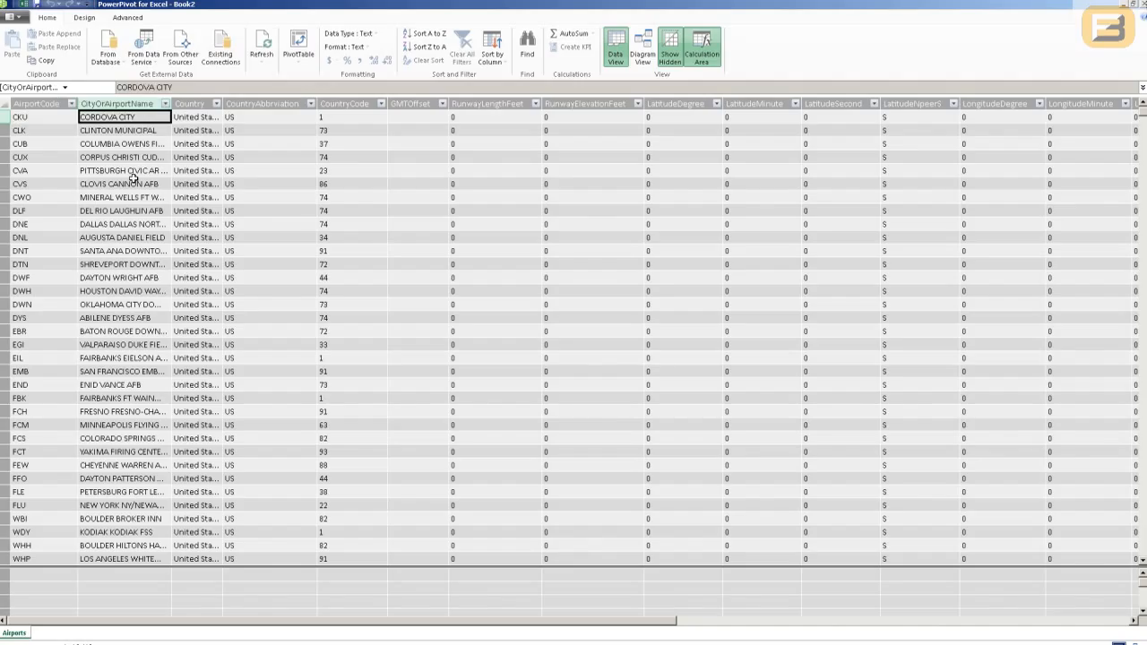
key("Right")
key("Right")
key("Right")
key("Left")
key("Right")
key("Right")
key("Left")
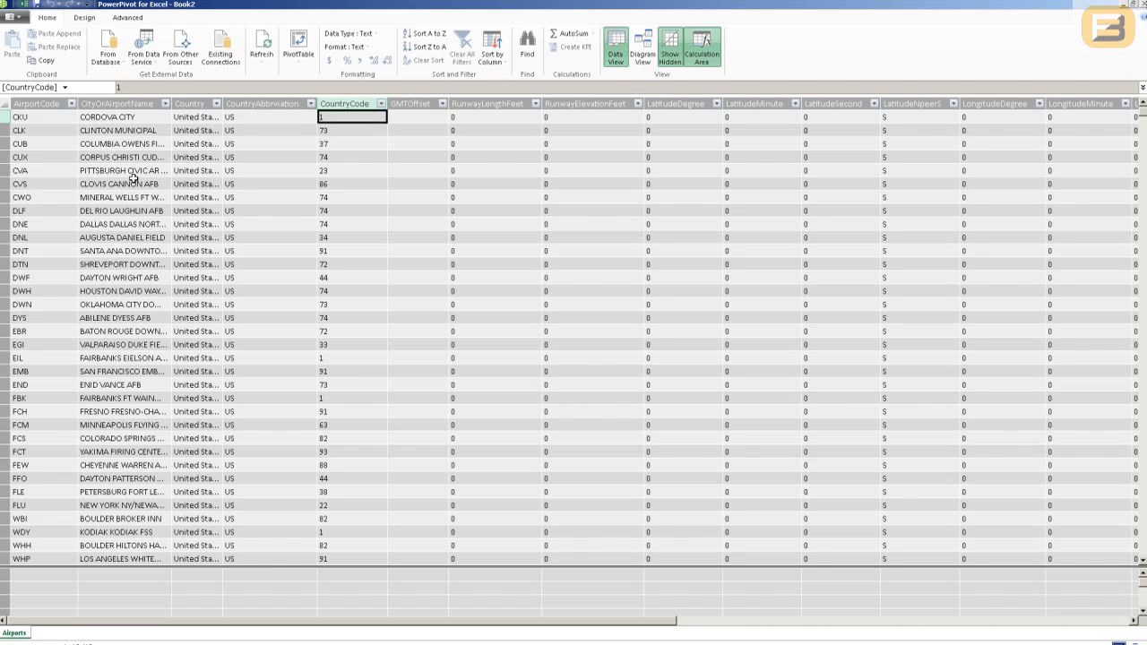
key("Right")
key("Right")
key("Right")
key("Left")
key("Left")
key("Down")
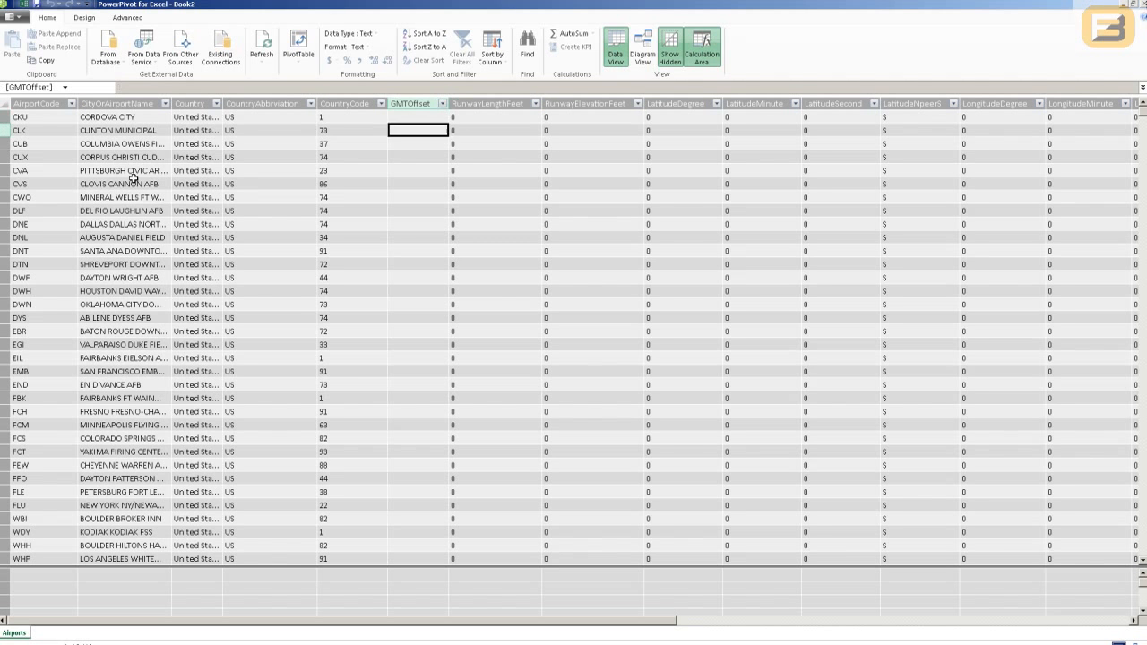
key("ctrl+Down")
key("Up")
key("ctrl+Up")
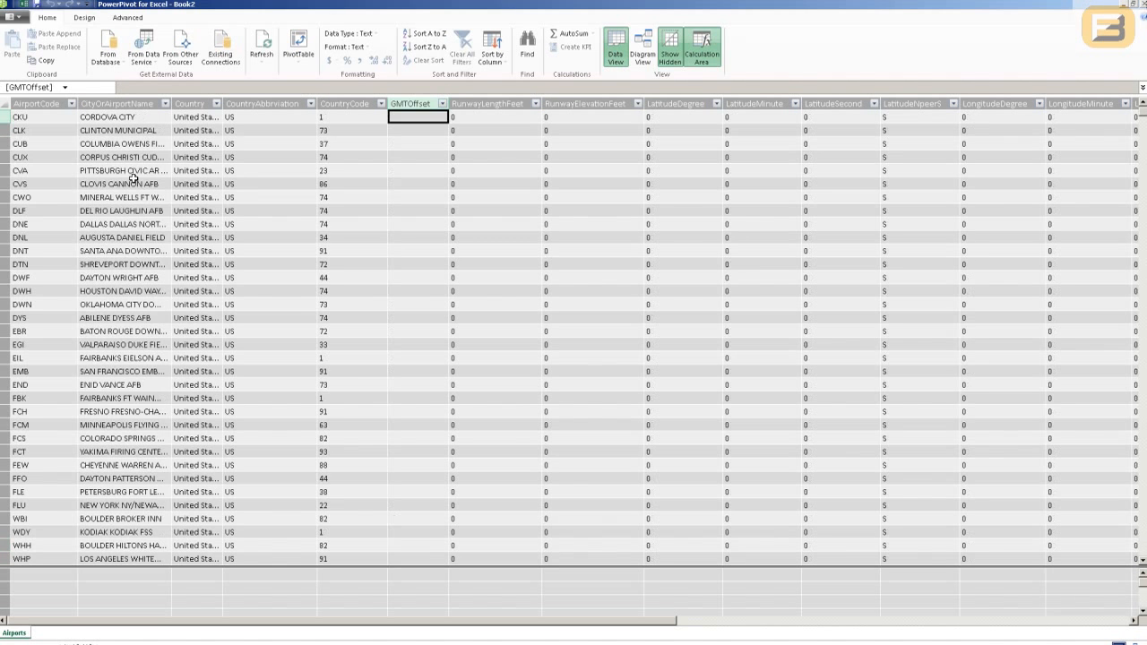
Step: Examine the RunwayLengthFeet and RunwayElevationFeet values in the lower rows of the Airports table
key("Right")
key("Right")
key("Left")
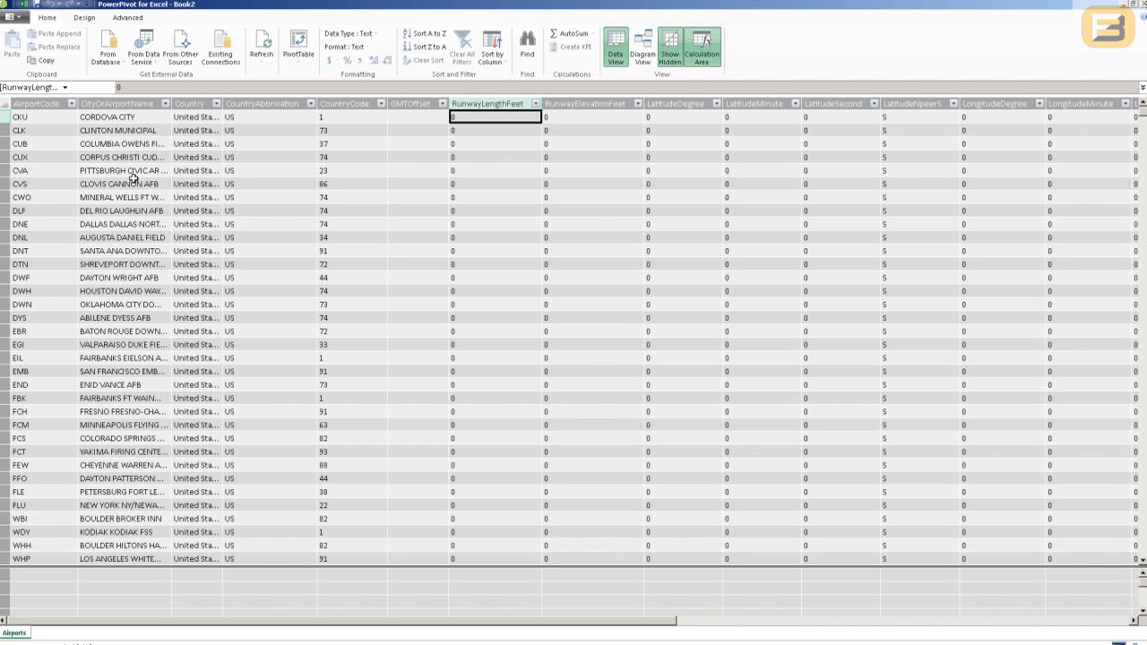
key("ctrl+Down")
scroll(473, 320, "up", 4)
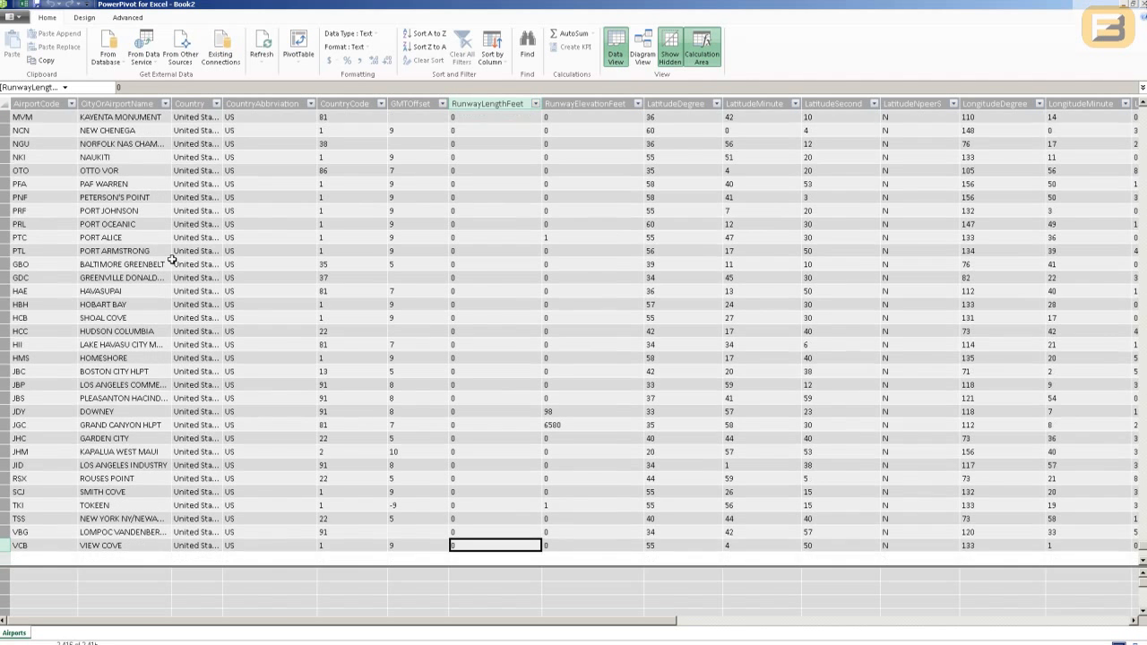
scroll(492, 247, "up", 2)
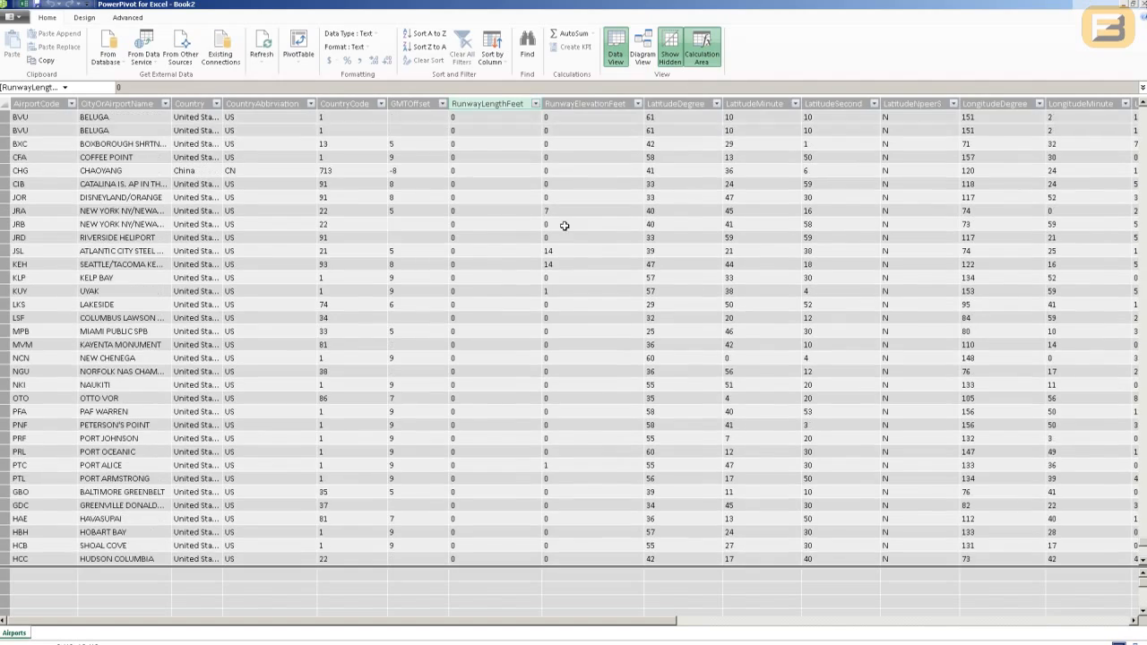
left_click_drag(1143, 543, 1142, 517)
left_click(484, 318)
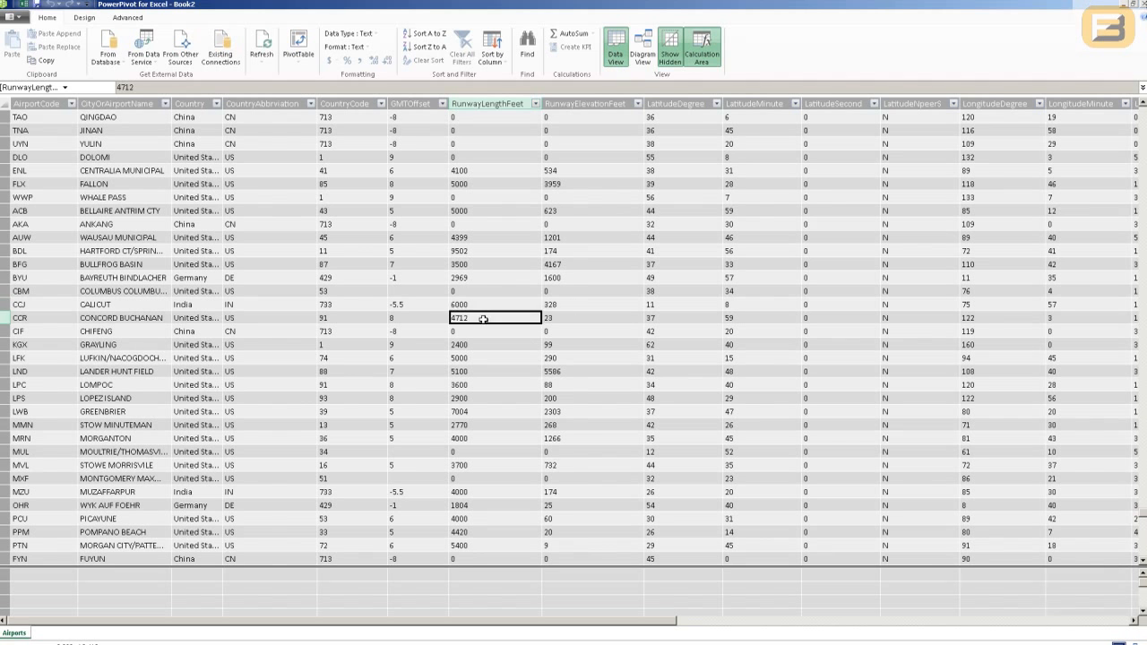
scroll(583, 300, "up", 1)
left_click(592, 277)
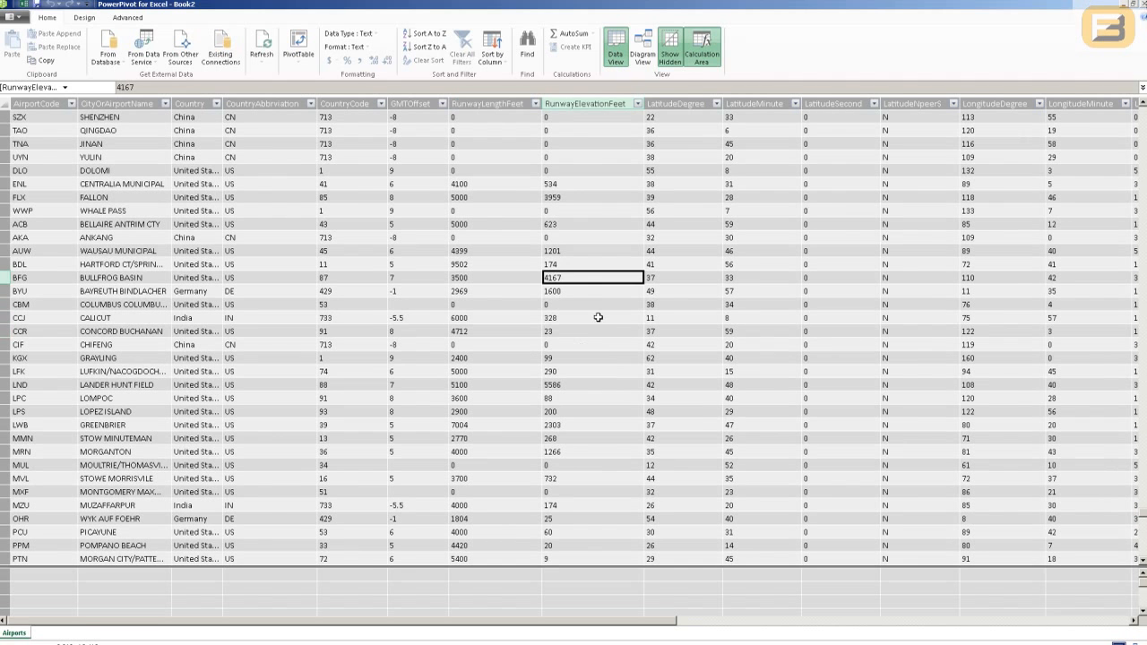
Step: Examine the latitude, longitude and remaining columns of one Airports row, and return to its first field
left_click(673, 233)
key("Right")
key("Right")
key("Right")
key("Right")
key("Right")
key("Right")
key("Right")
key("Right")
key("Right")
key("Right")
key("Right")
key("Right")
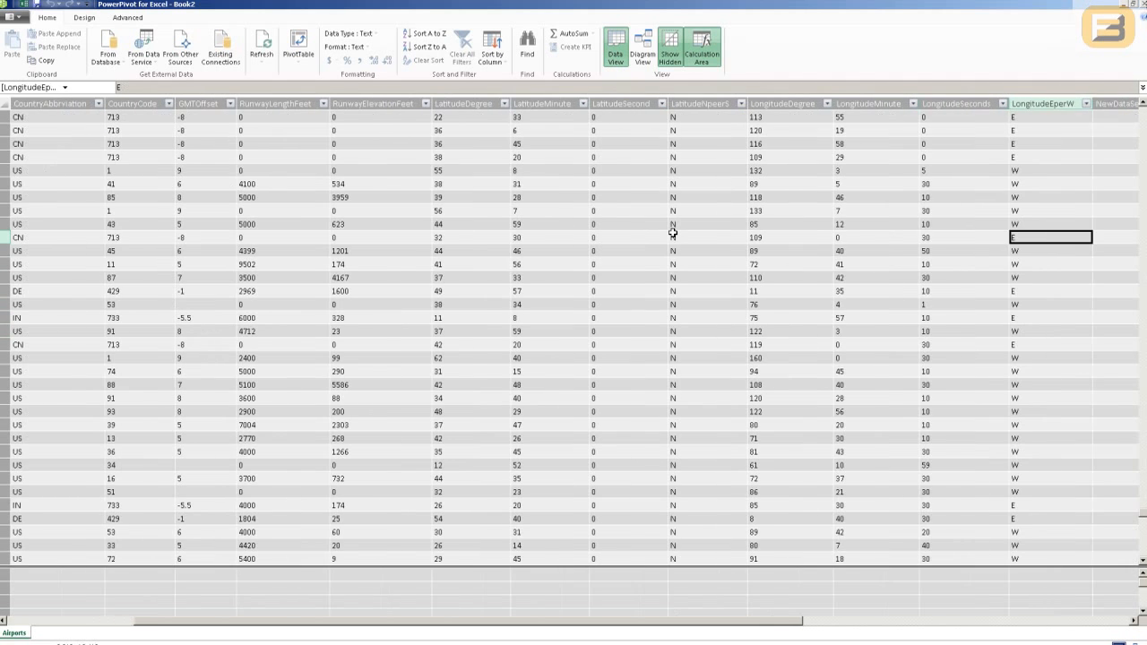
key("Right")
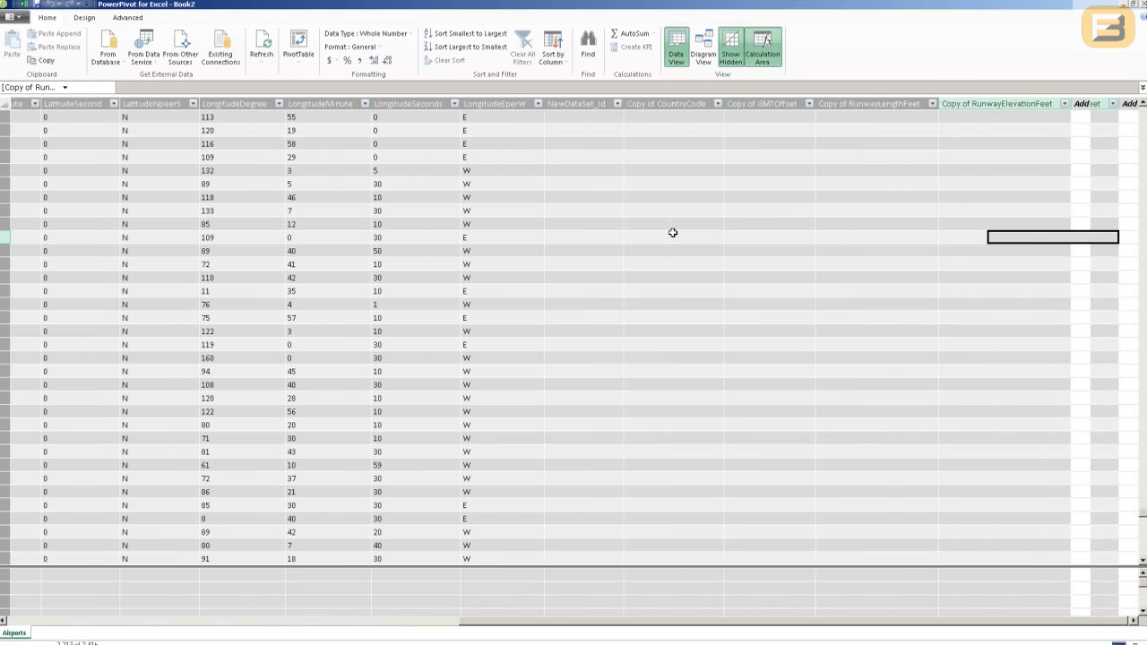
key("Right")
key("Left")
key("Left")
key("Home")
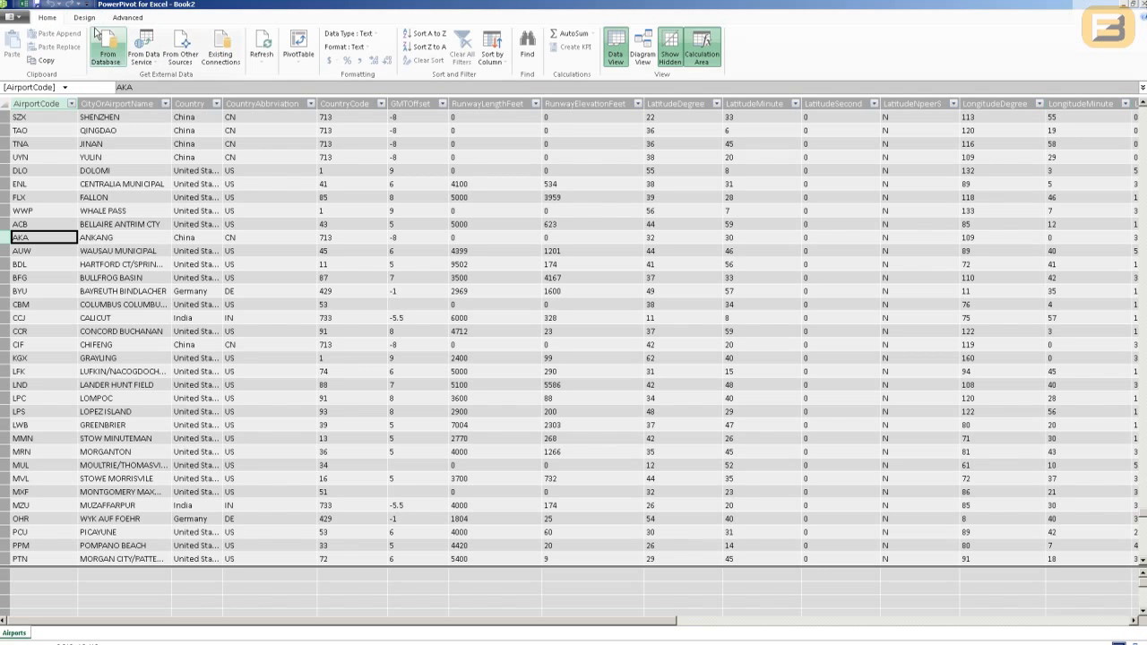
Step: Save the workbook to the Desktop as data in Excel Workbook format
left_click(40, 7)
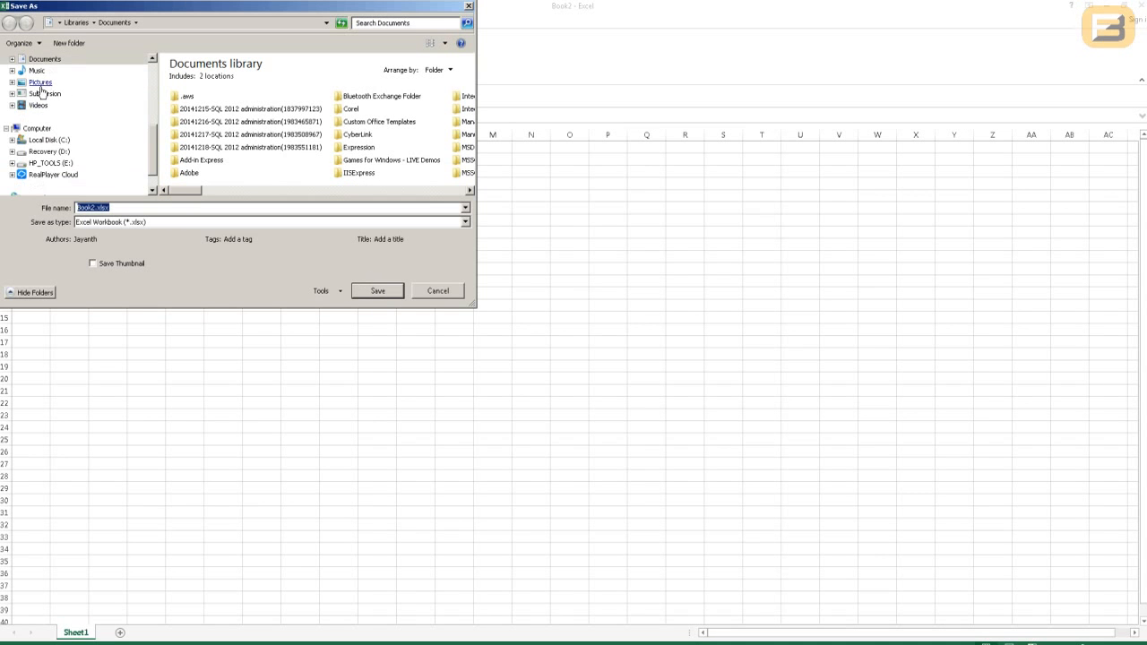
scroll(89, 134, "up", 5)
left_click(130, 92)
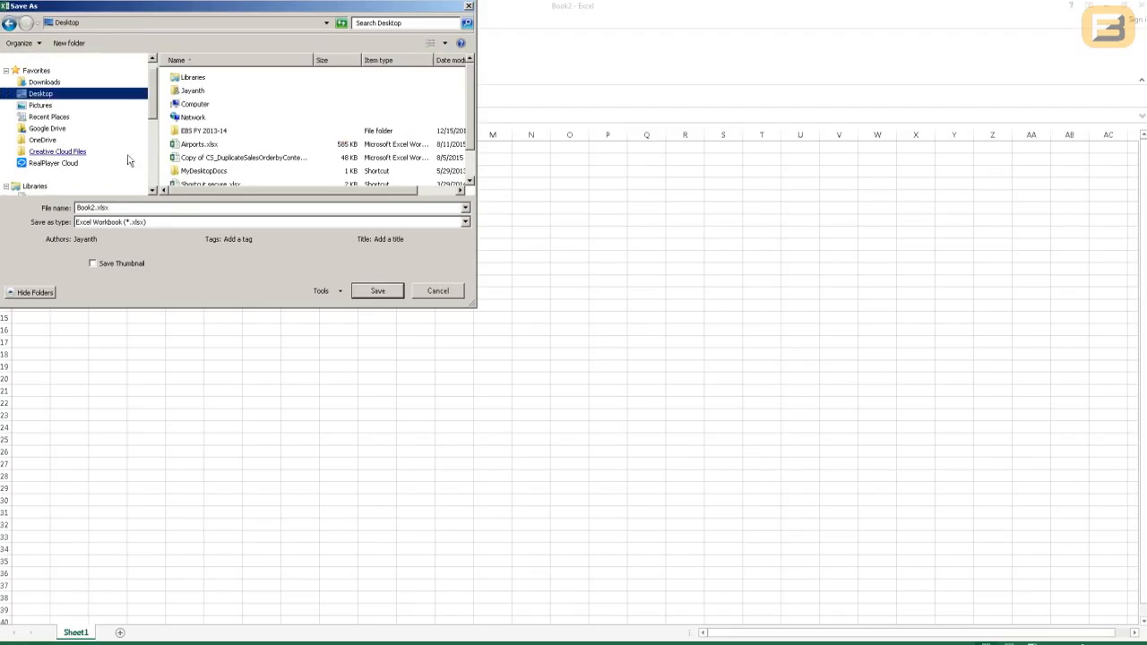
type("d")
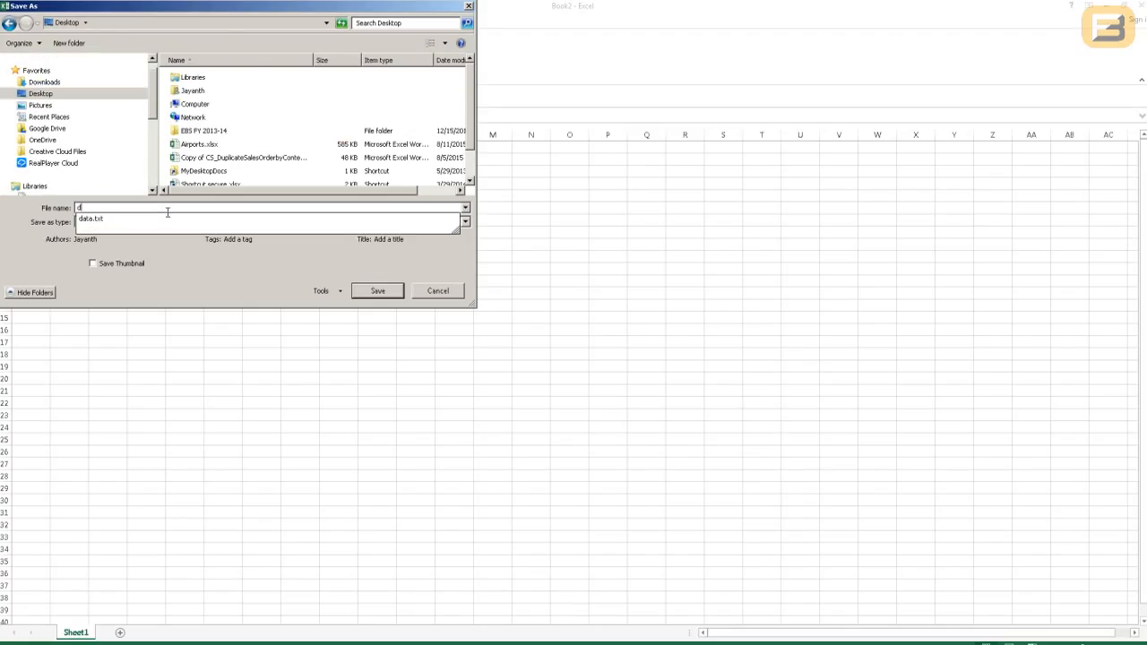
type("ata")
key("Return")
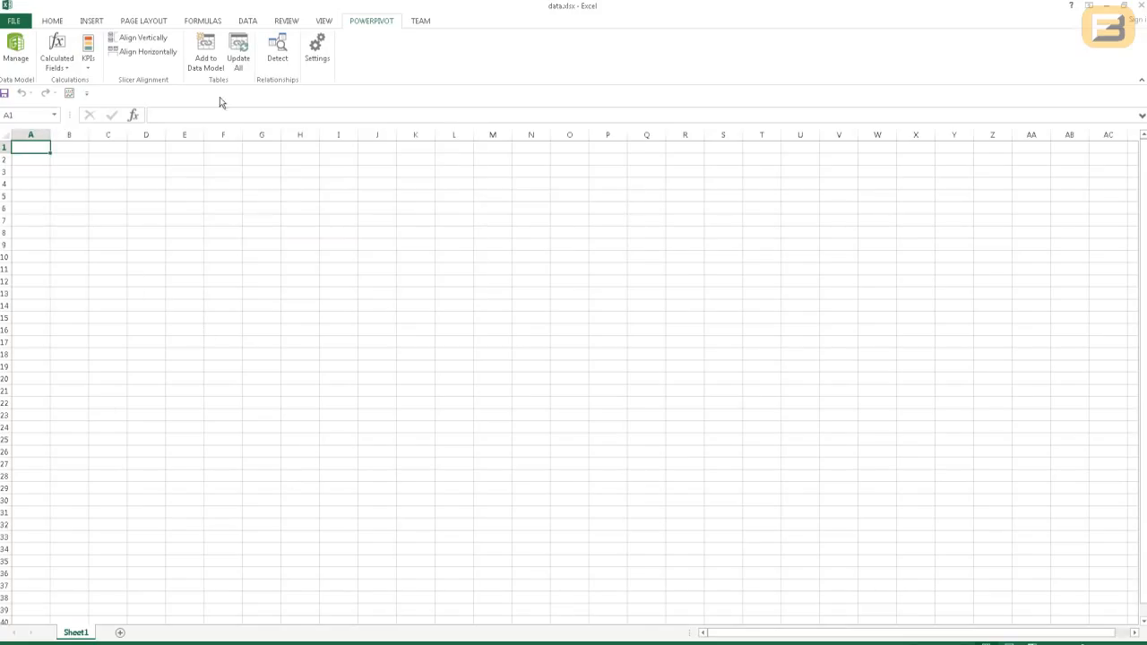
Step: Insert a Power View report into the data workbook and expand the Airports table to list its fields
left_click(323, 24)
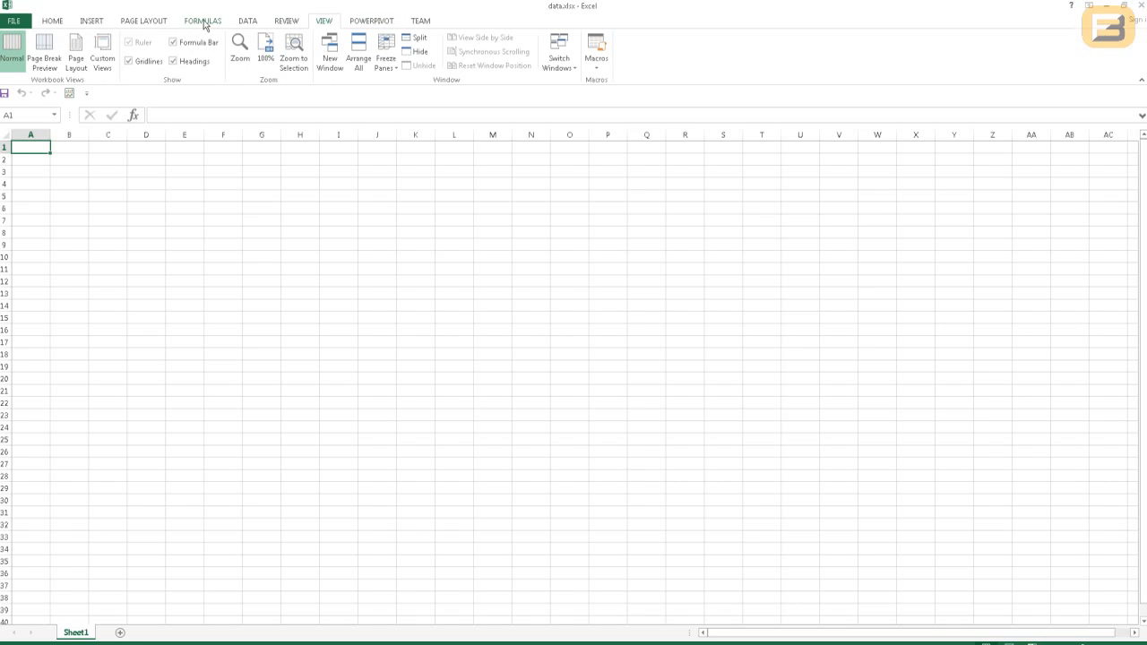
left_click(52, 21)
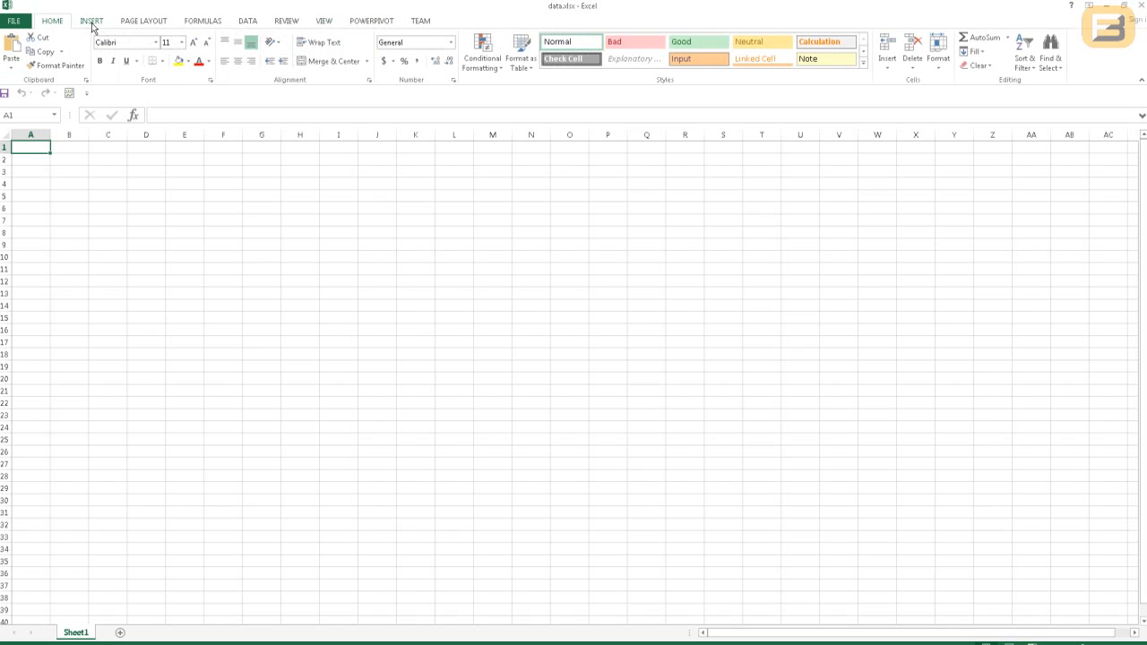
left_click(92, 25)
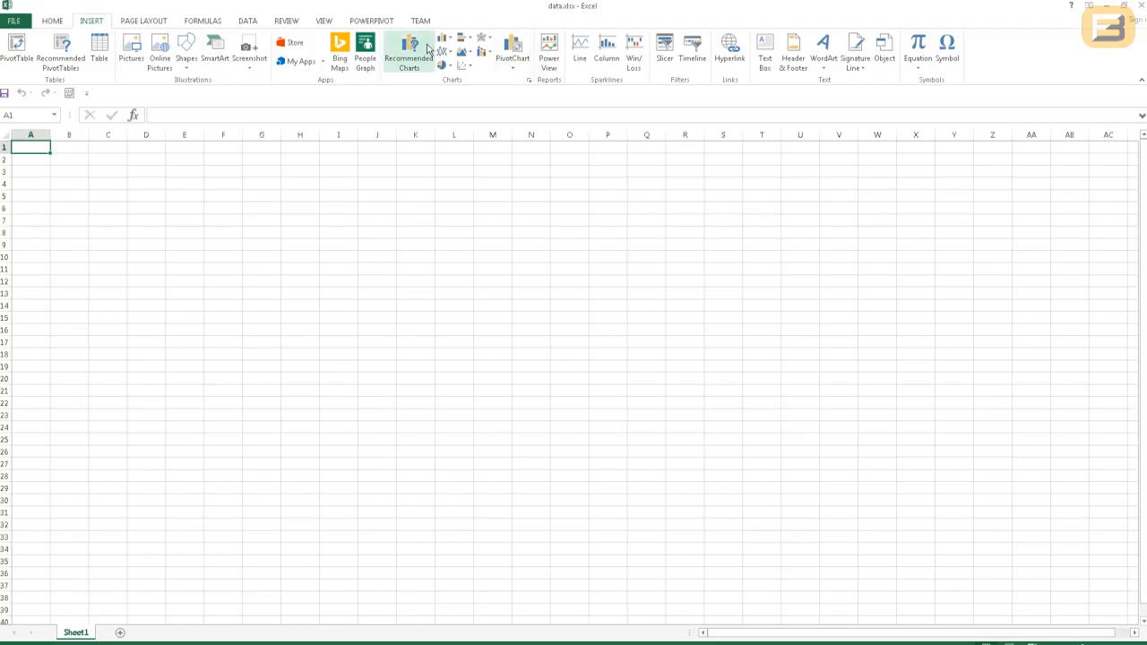
left_click(544, 69)
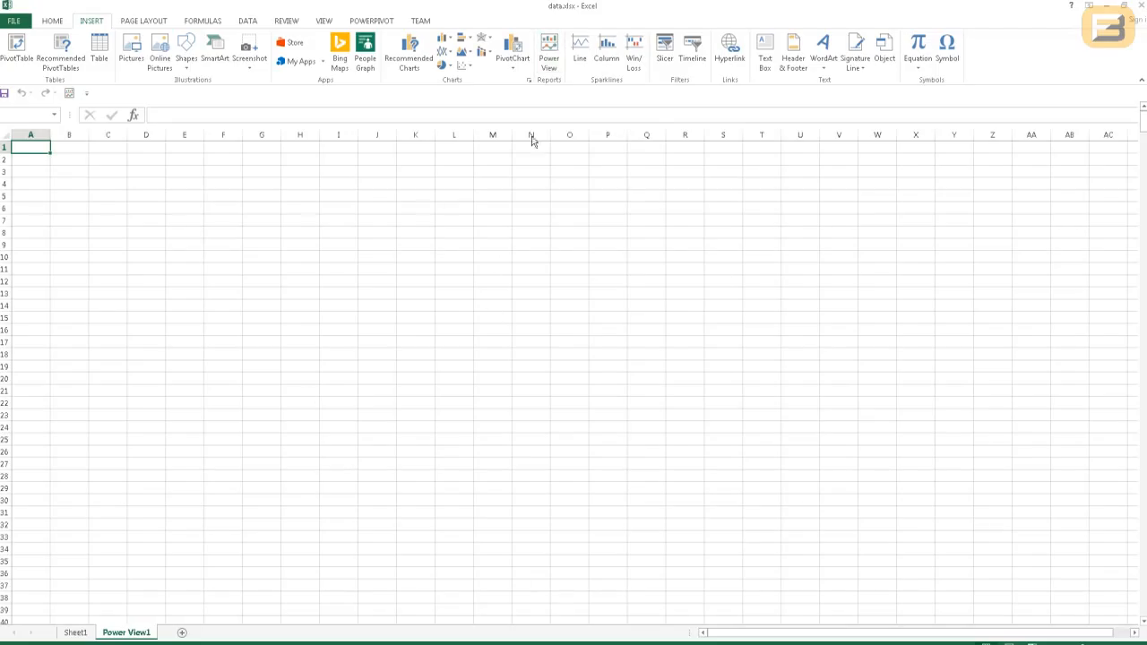
left_click(550, 49)
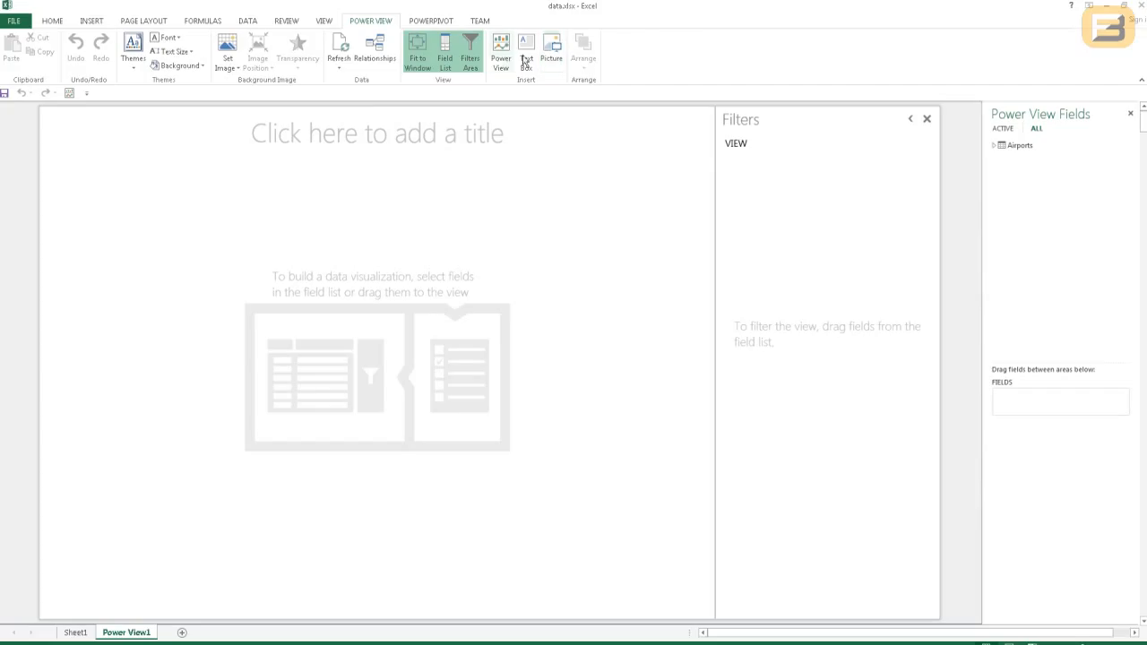
left_click(996, 145)
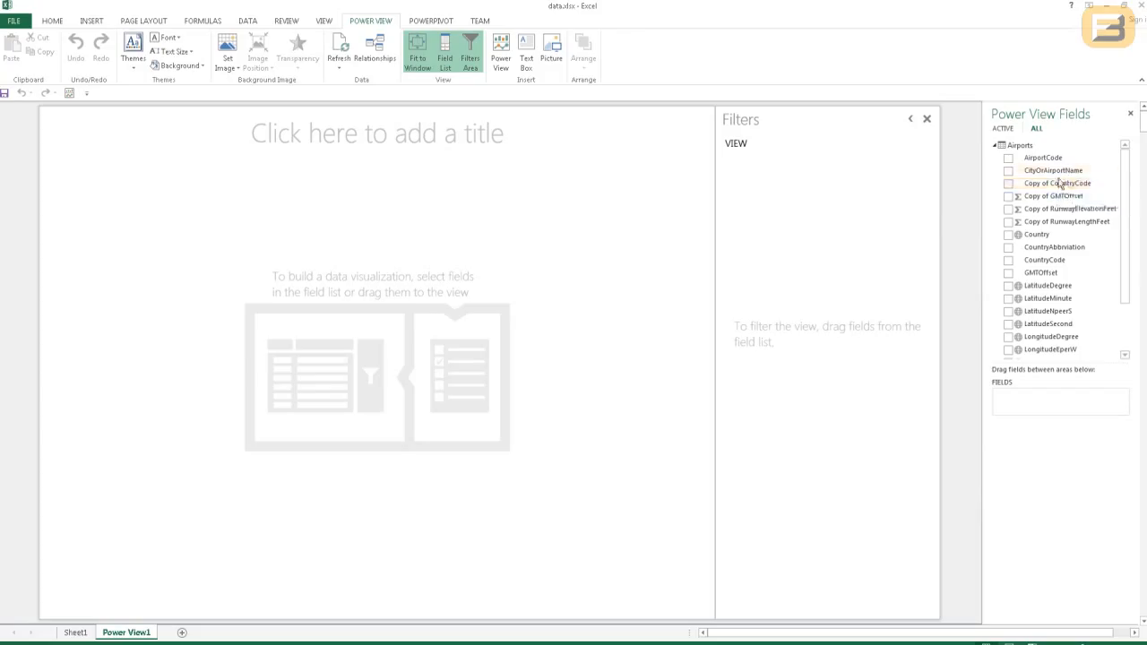
left_click_drag(1044, 260, 1032, 406)
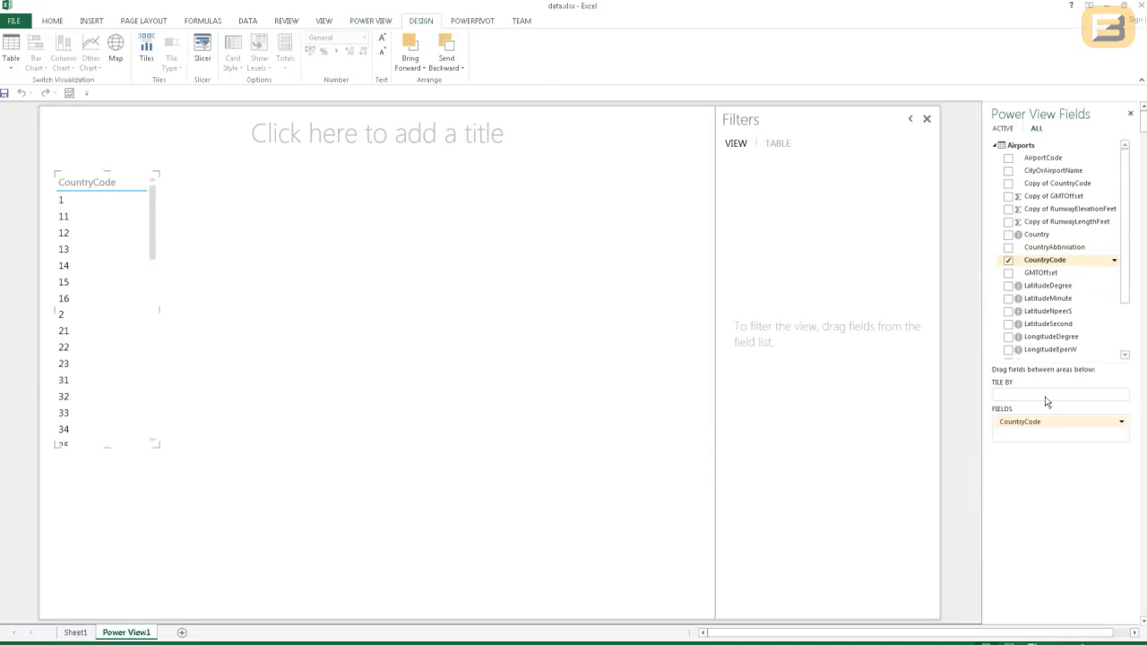
left_click(1121, 422)
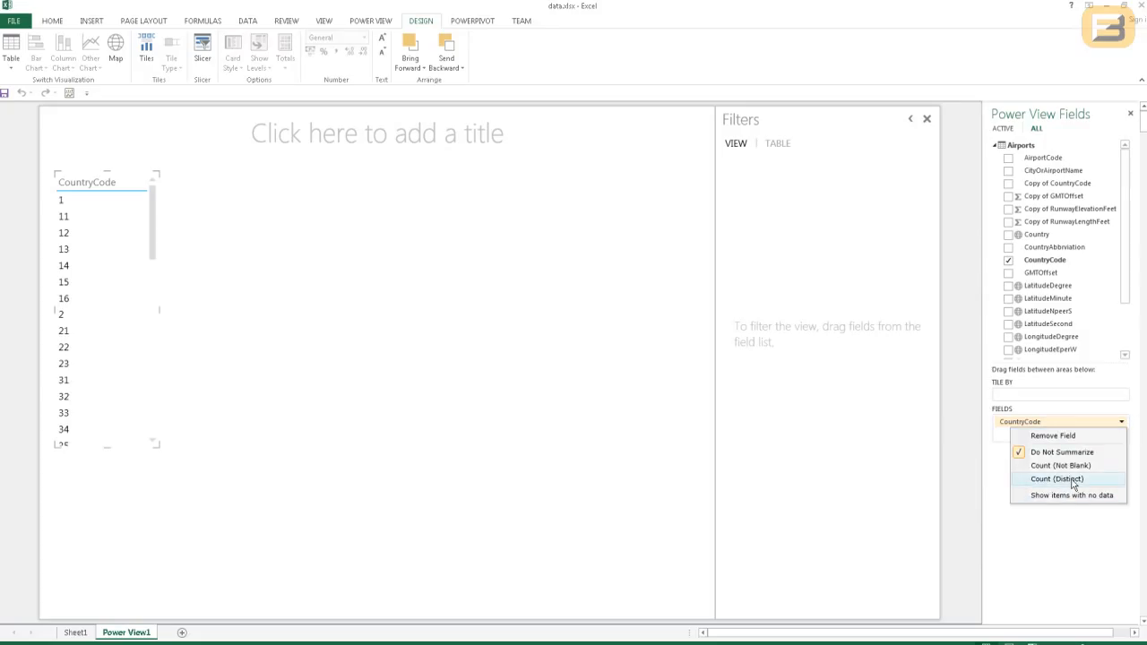
left_click(1055, 435)
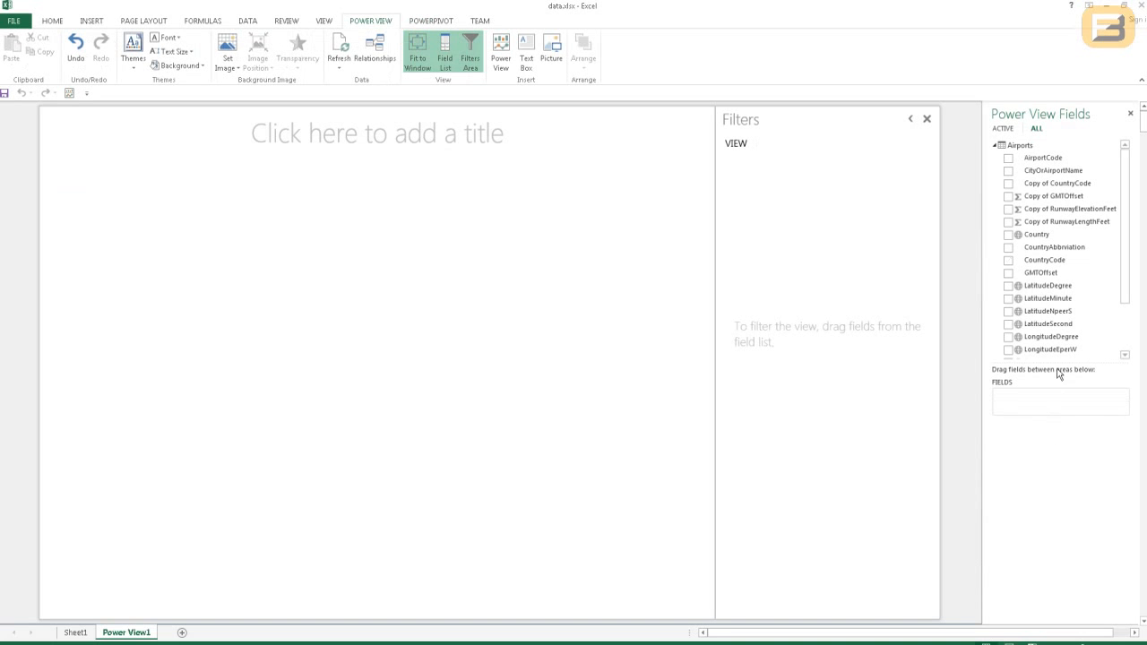
Step: Build a table in the report from CountryAbbrviation and CountryCode, summarizing CountryCode as Count (Not Blank)
left_click_drag(1057, 248, 1111, 398)
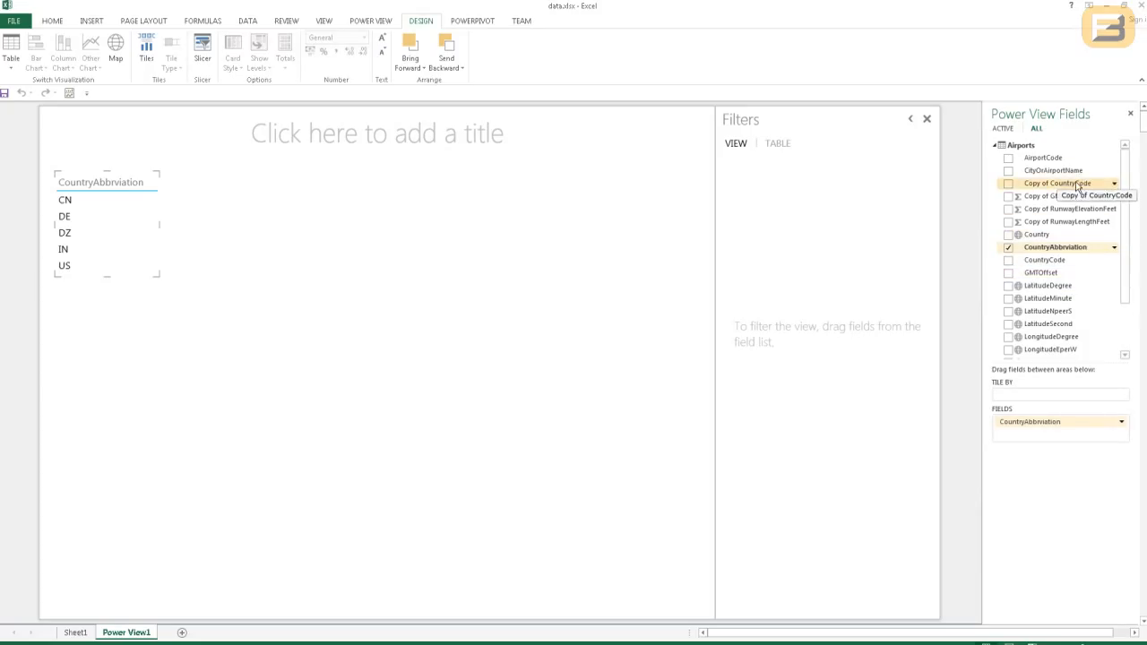
left_click_drag(1056, 262, 1044, 441)
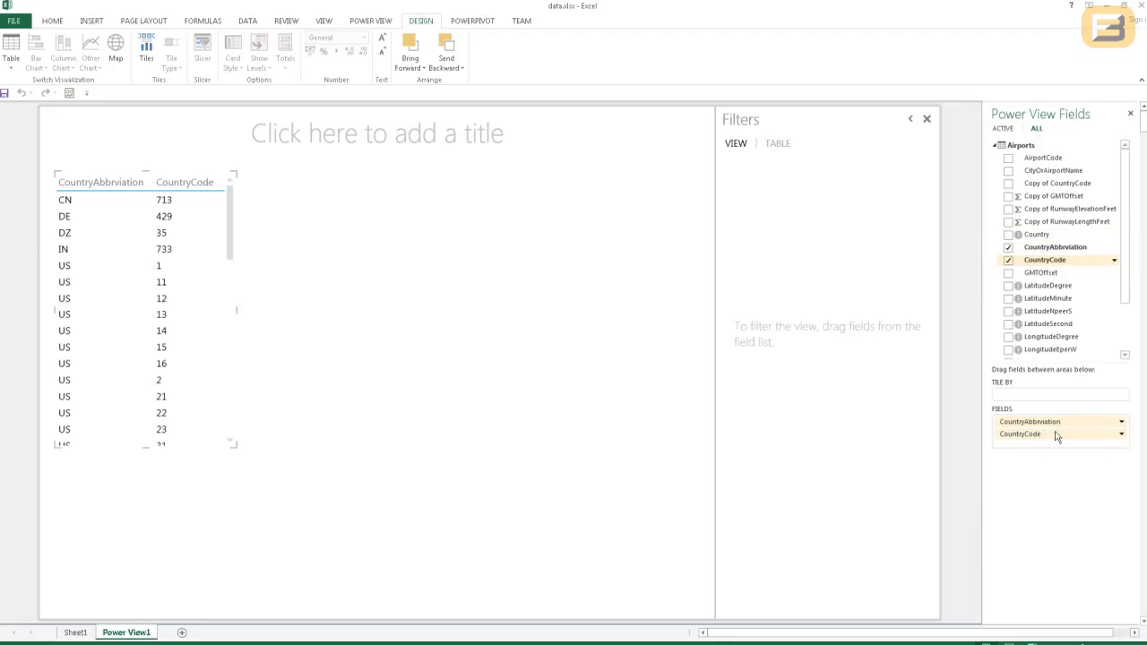
left_click(1120, 435)
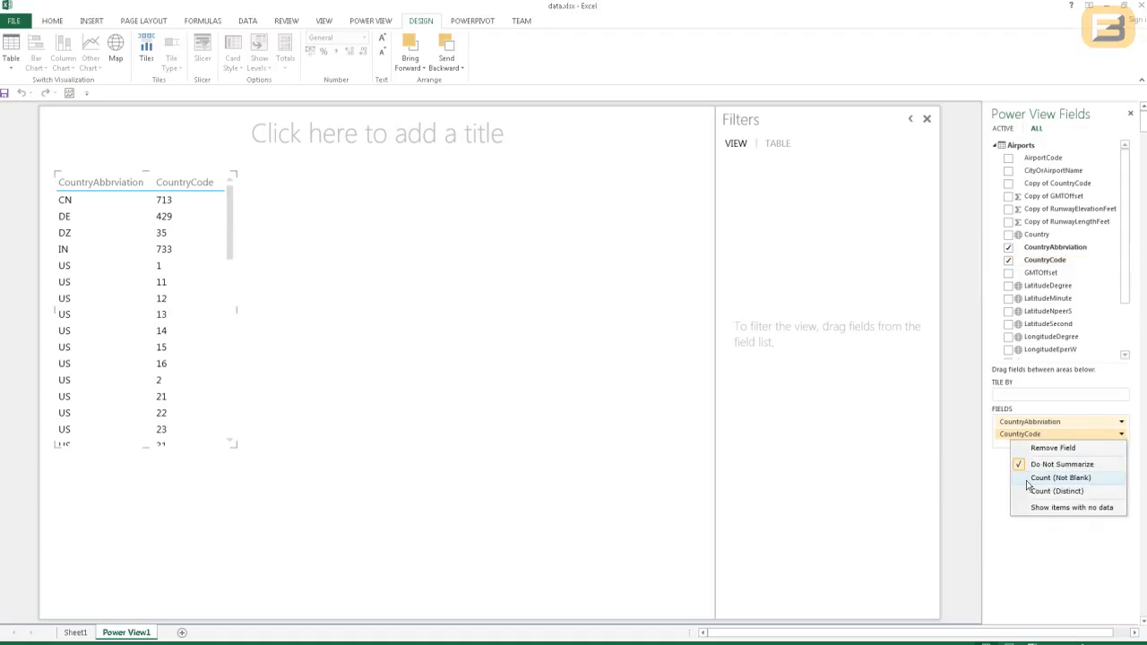
left_click(1031, 479)
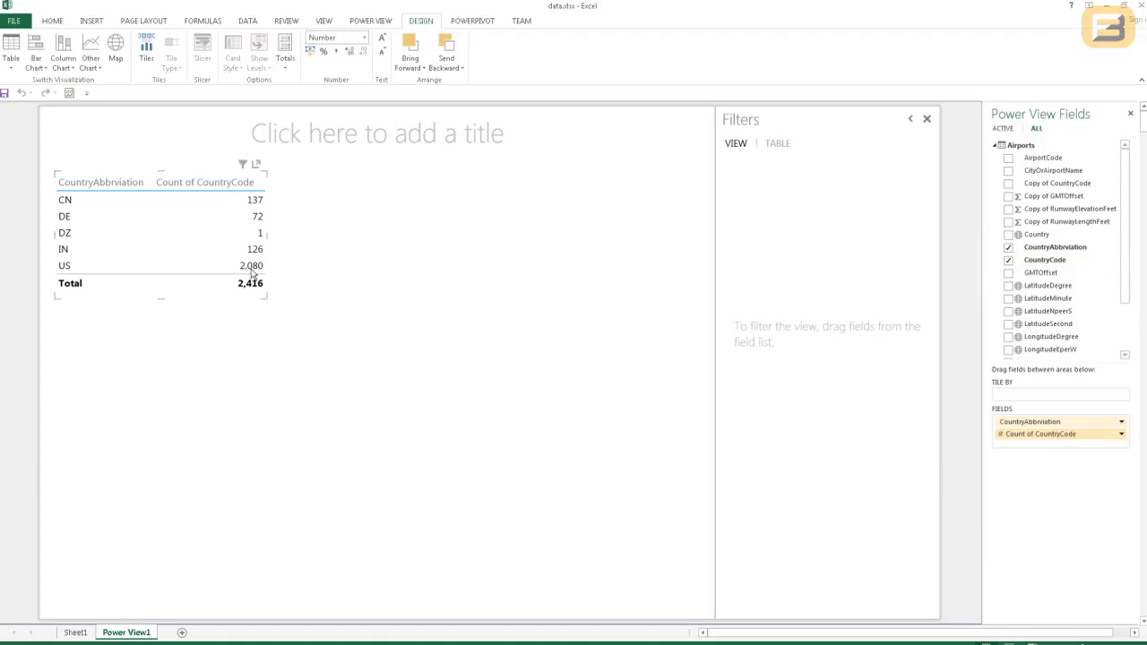
Step: Convert the country count table to a map and enlarge it to nearly the full width of the report
left_click(252, 272)
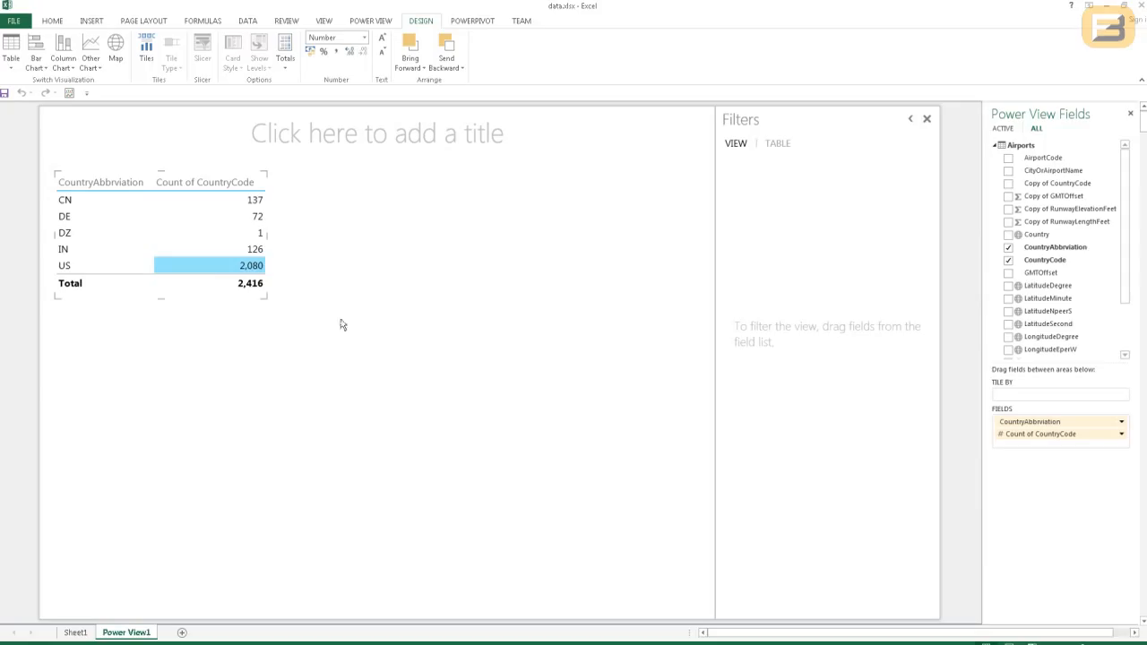
left_click(247, 252)
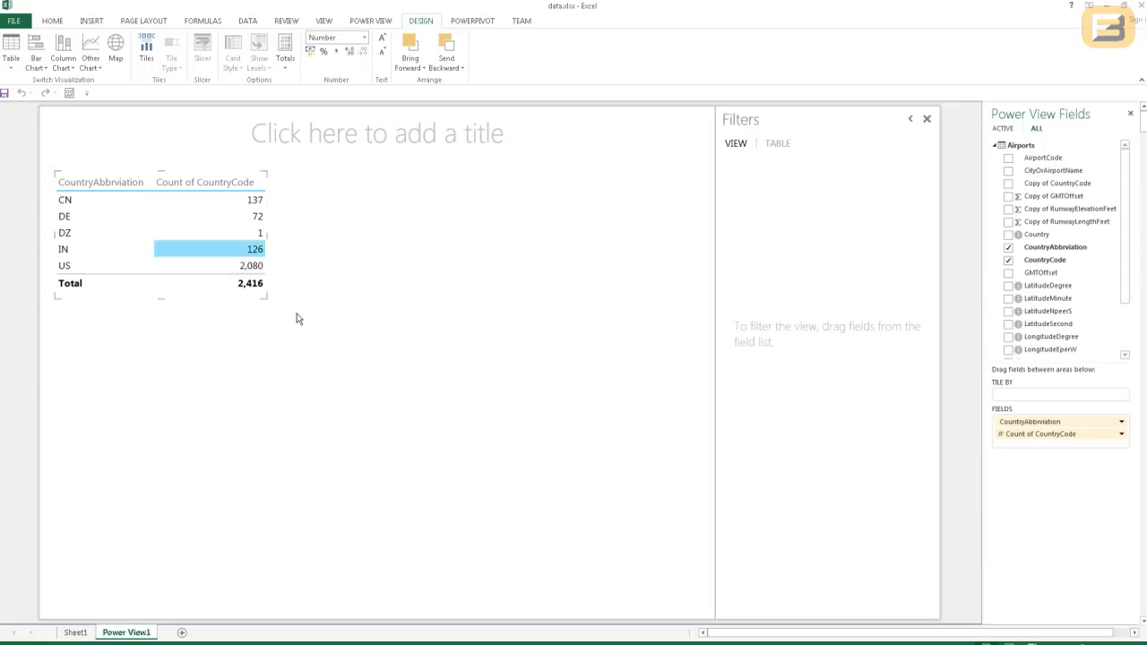
left_click(250, 212)
left_click(249, 205)
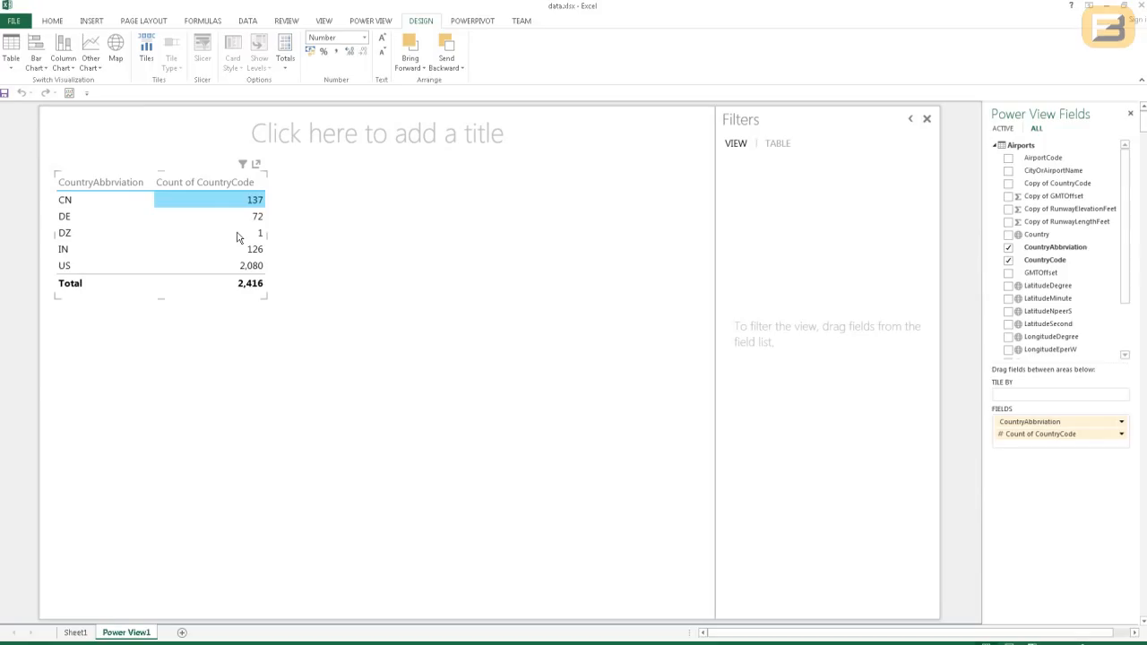
left_click(116, 54)
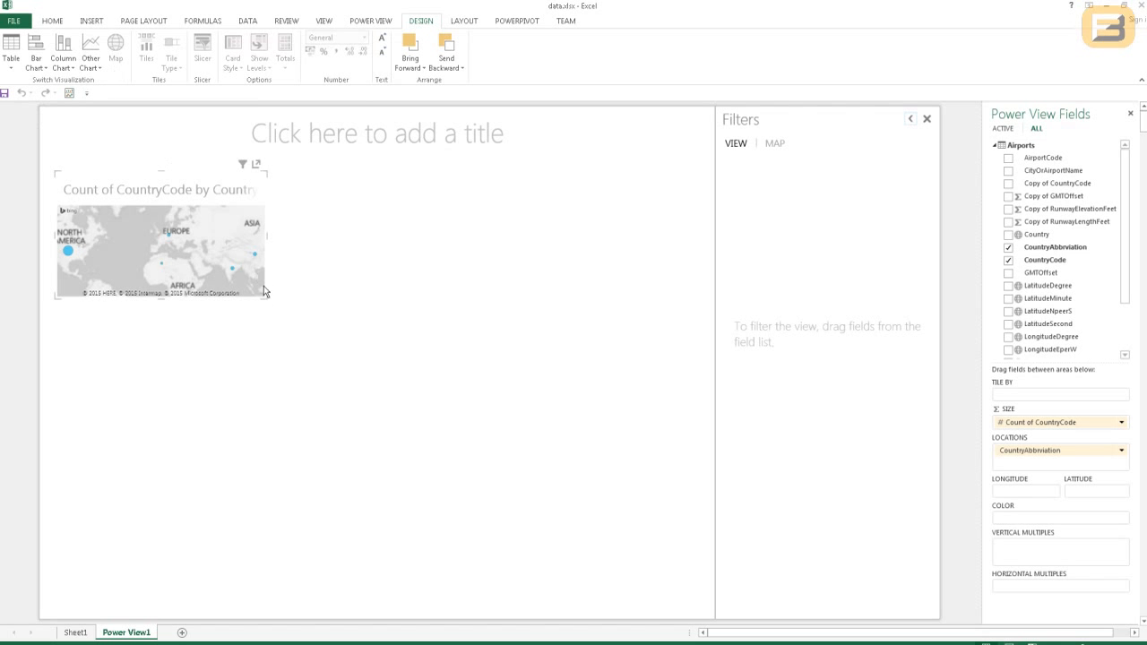
left_click_drag(264, 294, 697, 474)
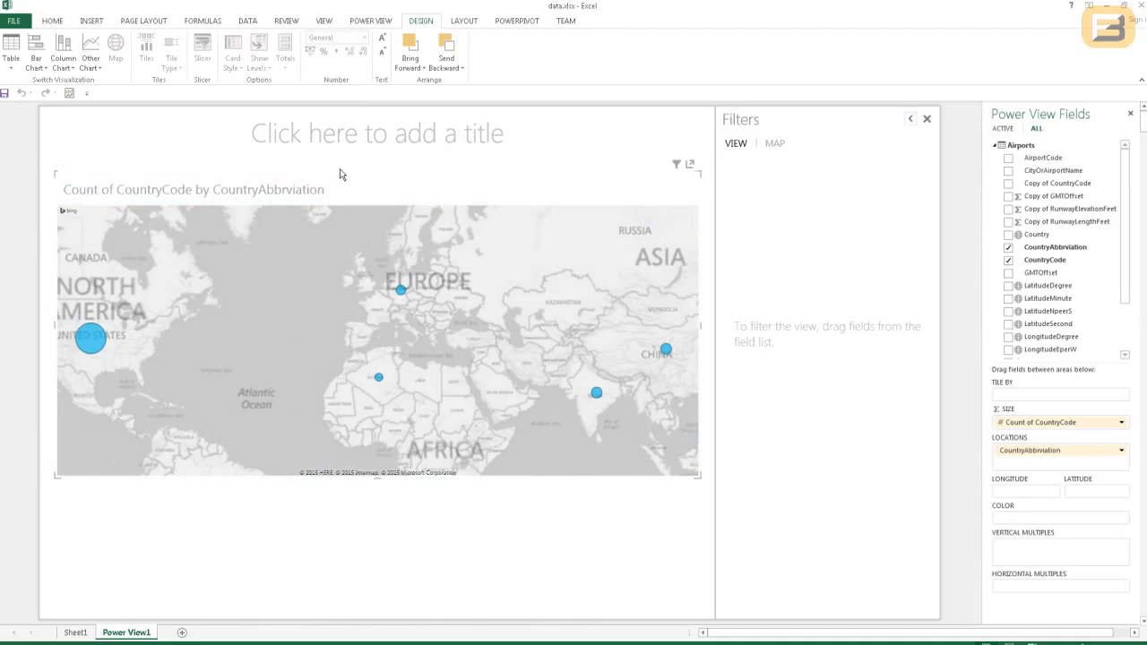
Step: Title the report Airports
left_click(374, 141)
type("A")
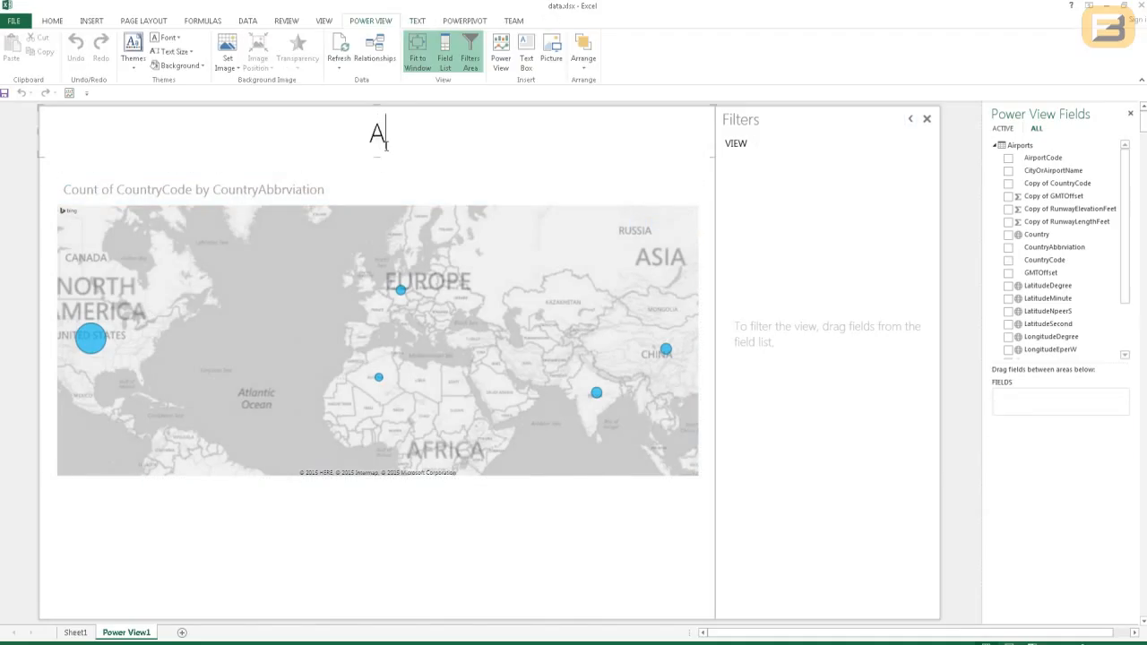
type("irports")
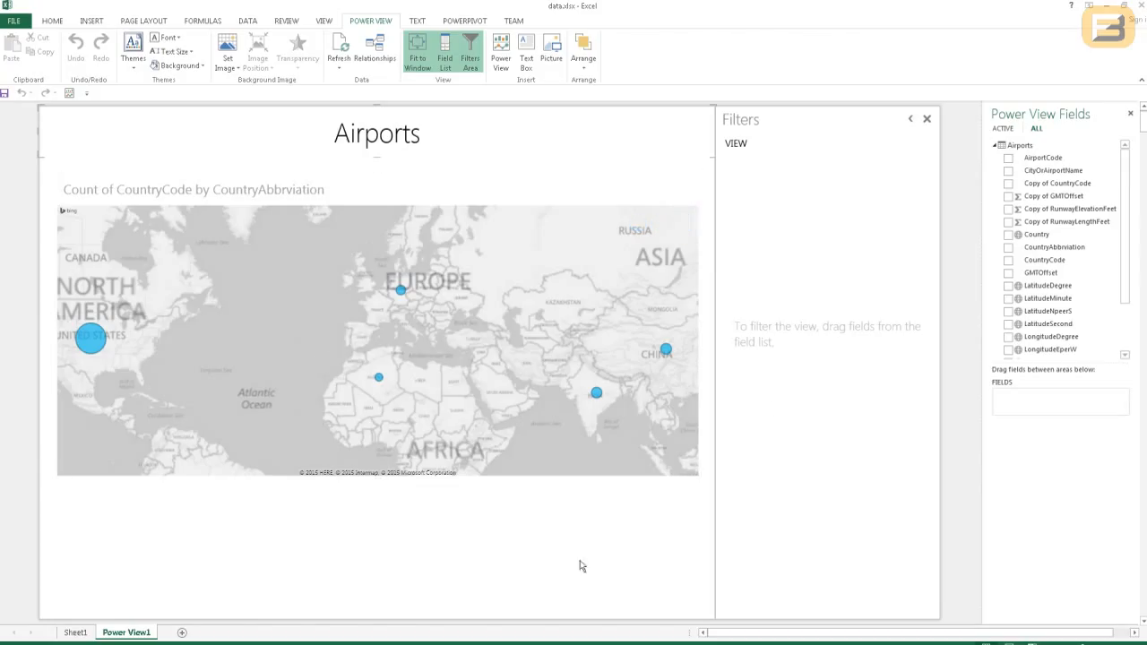
left_click(434, 544)
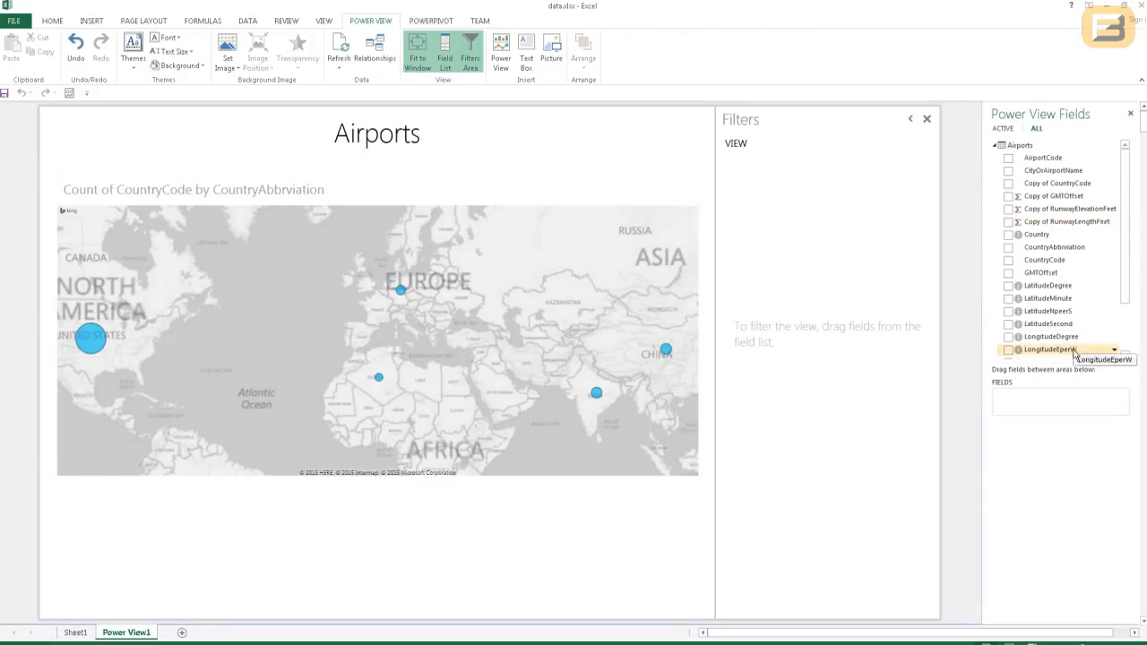
Step: Build a second table below the map from CountryAbbrviation, GMTOffset and CountryCode, with CountryCode summarized as Count (Not Blank)
scroll(1131, 269, "down", 1)
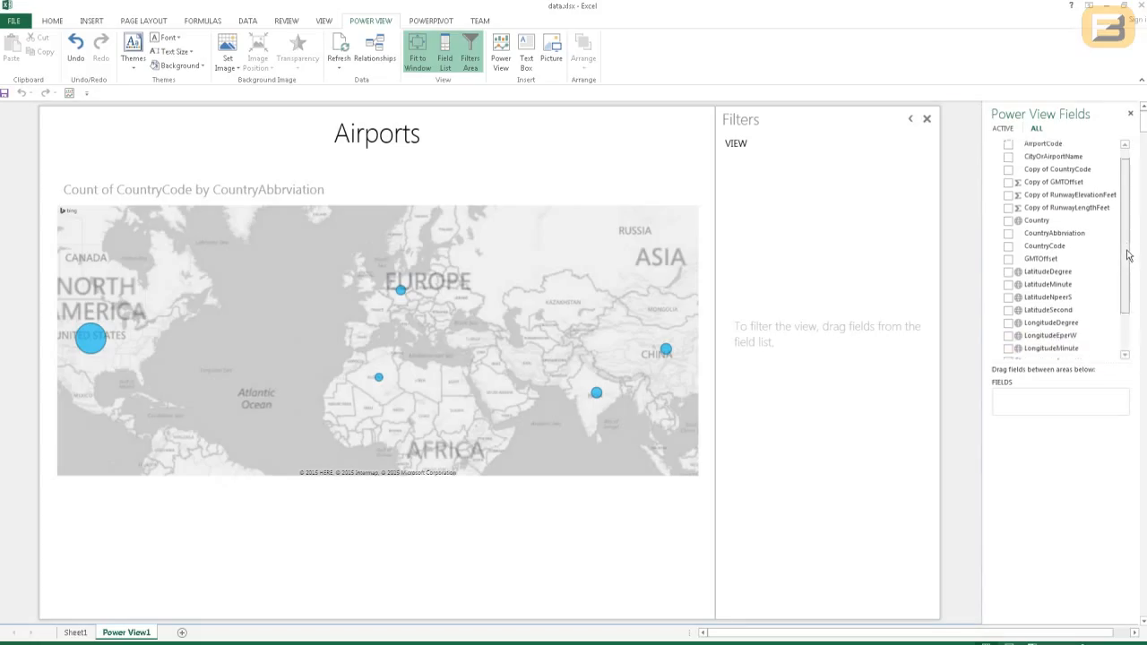
scroll(1132, 269, "down", 1)
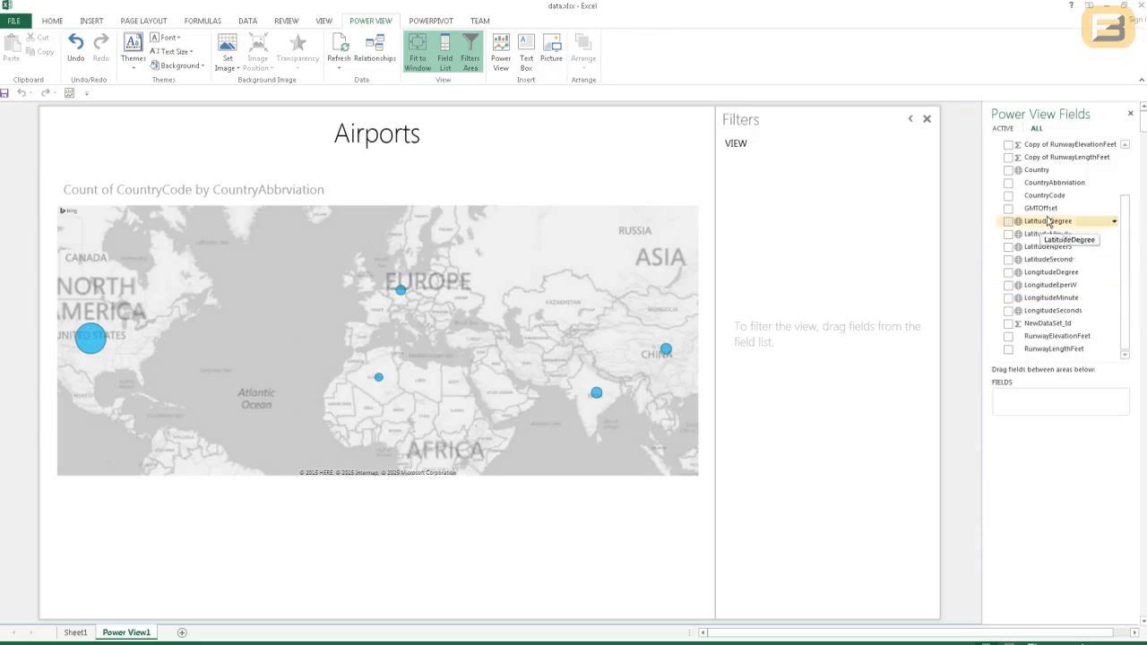
left_click_drag(1064, 209, 1019, 399)
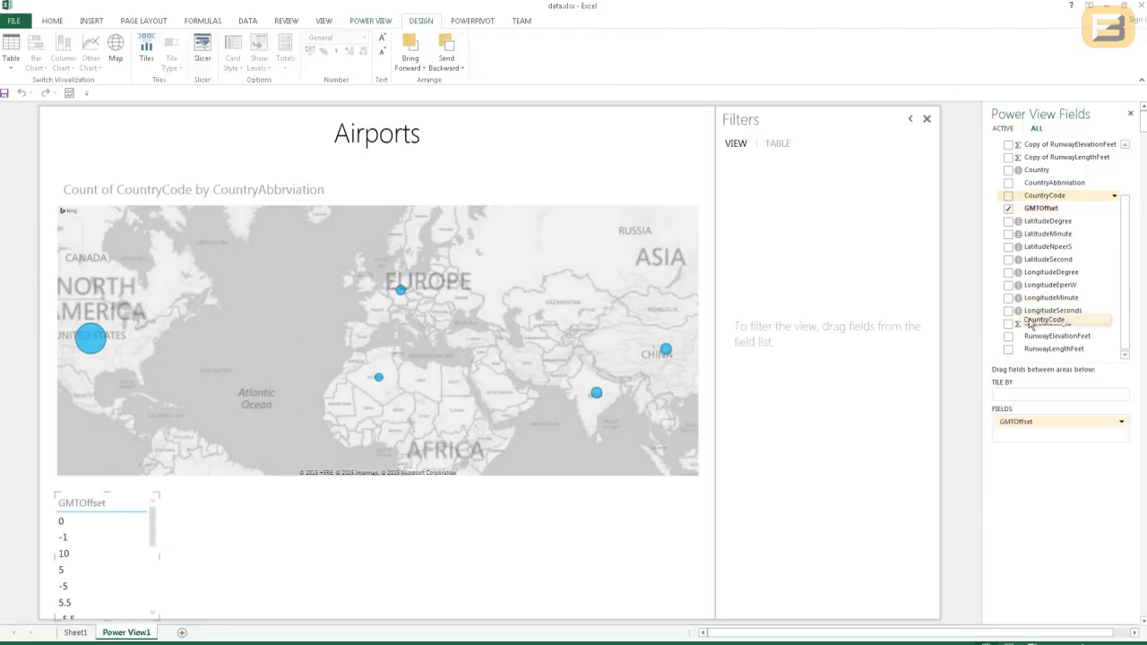
left_click_drag(1028, 186, 1027, 446)
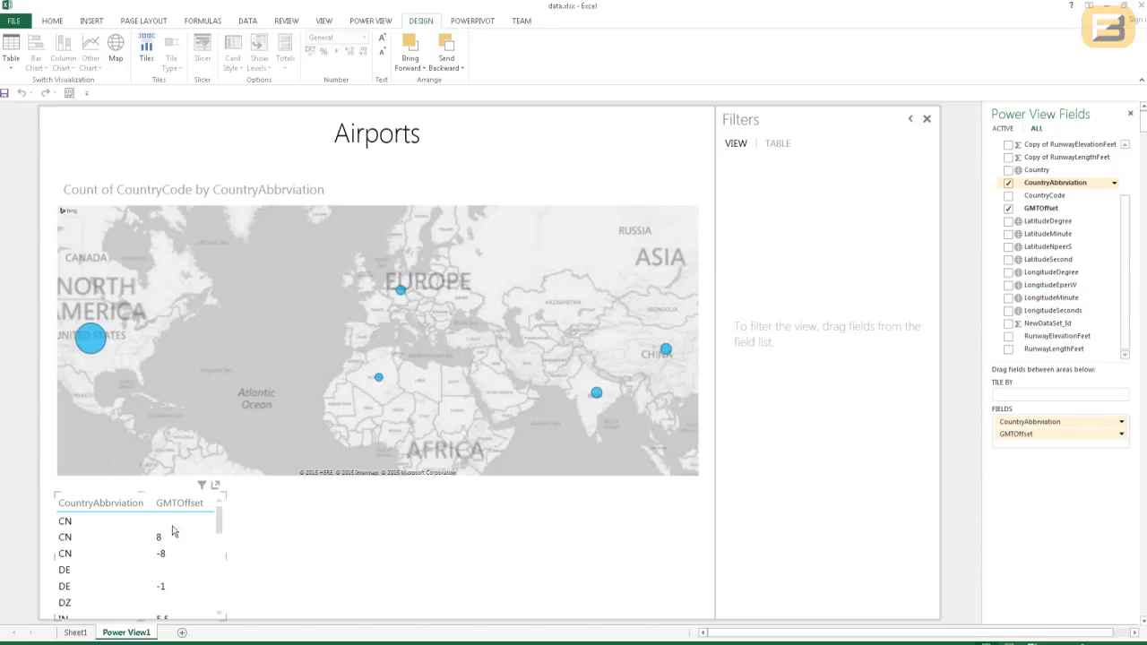
left_click_drag(1041, 195, 1021, 448)
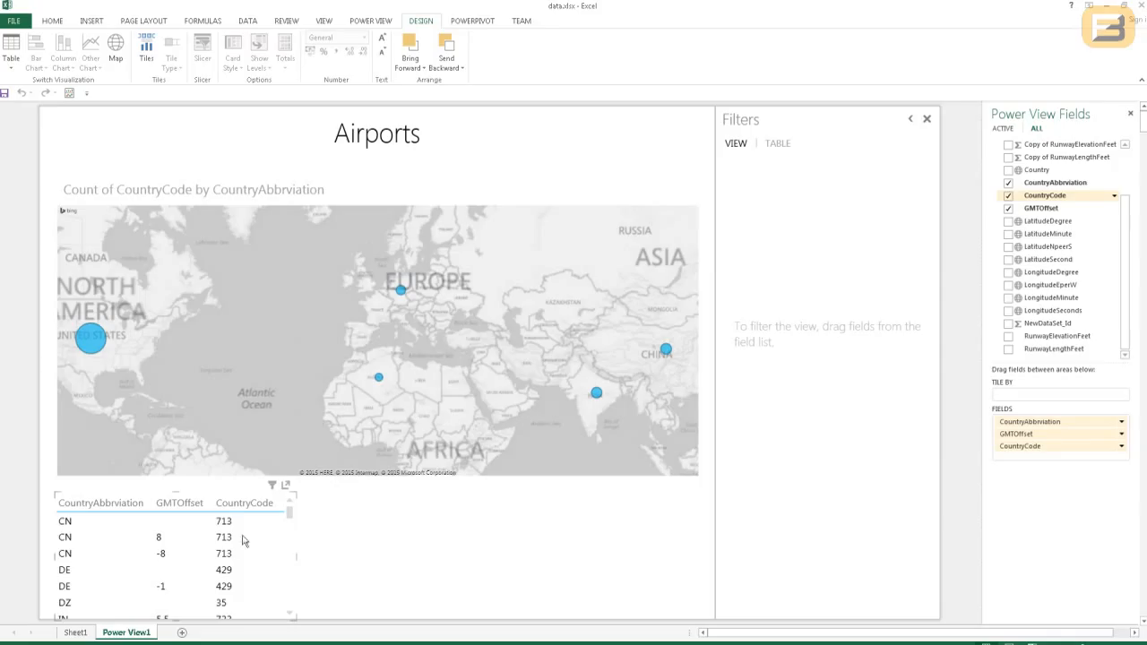
left_click(1120, 446)
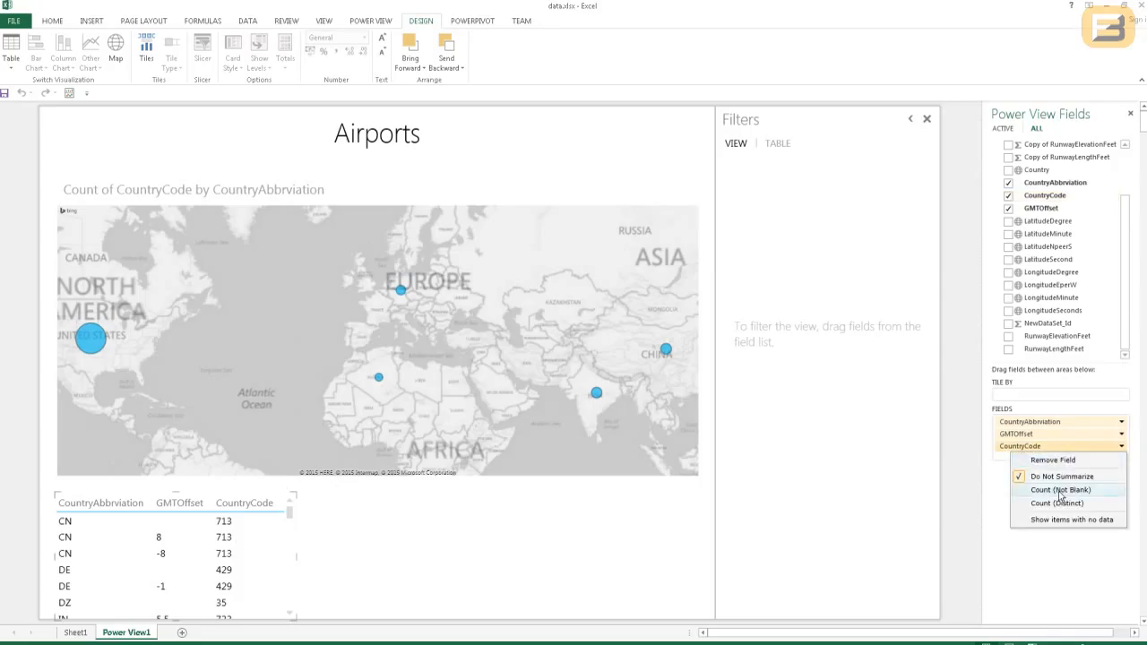
left_click(1060, 490)
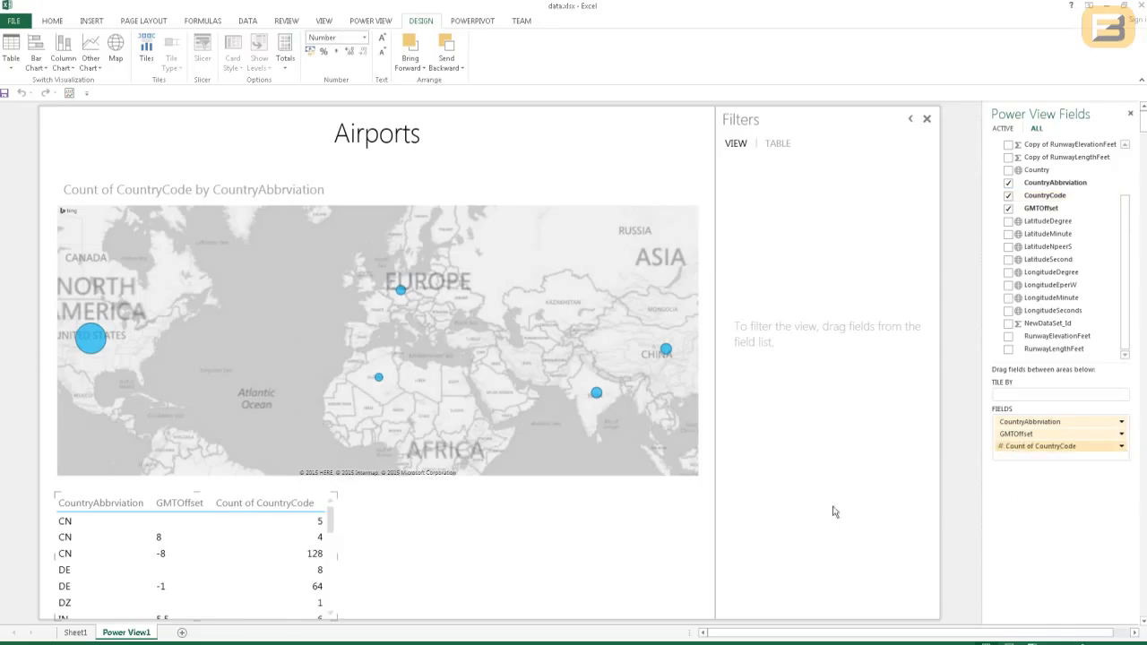
Step: Pop out the second table and filter GMTOffset to include all values except (Blank)
left_click(108, 537)
left_click(311, 489)
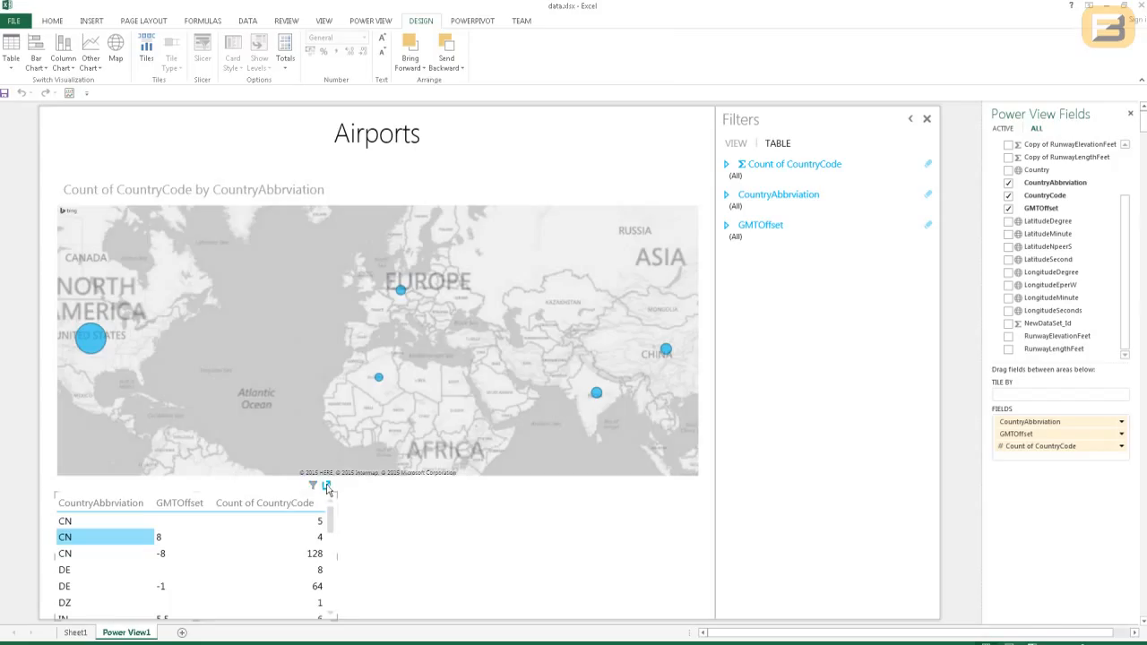
left_click(326, 486)
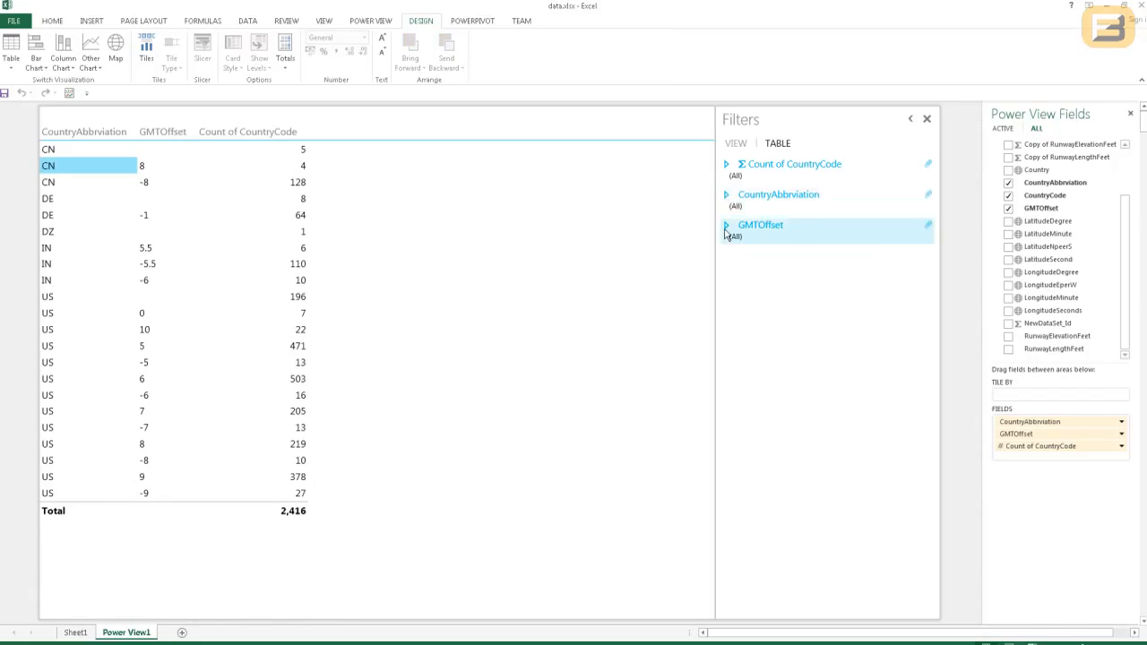
left_click(729, 226)
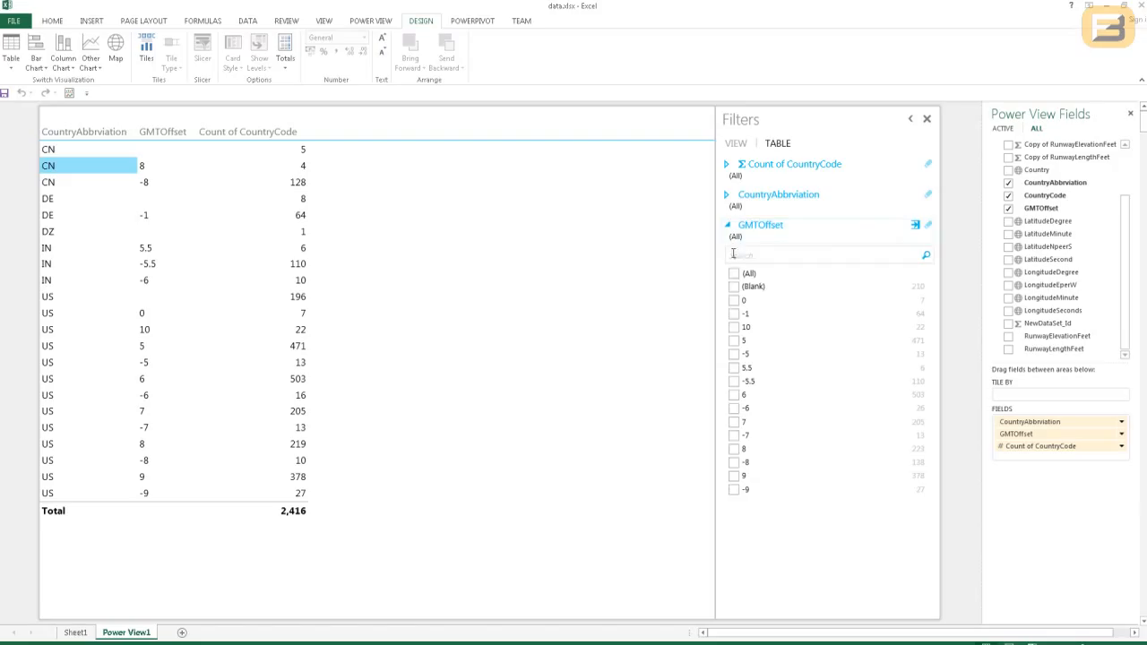
left_click(734, 276)
left_click(734, 289)
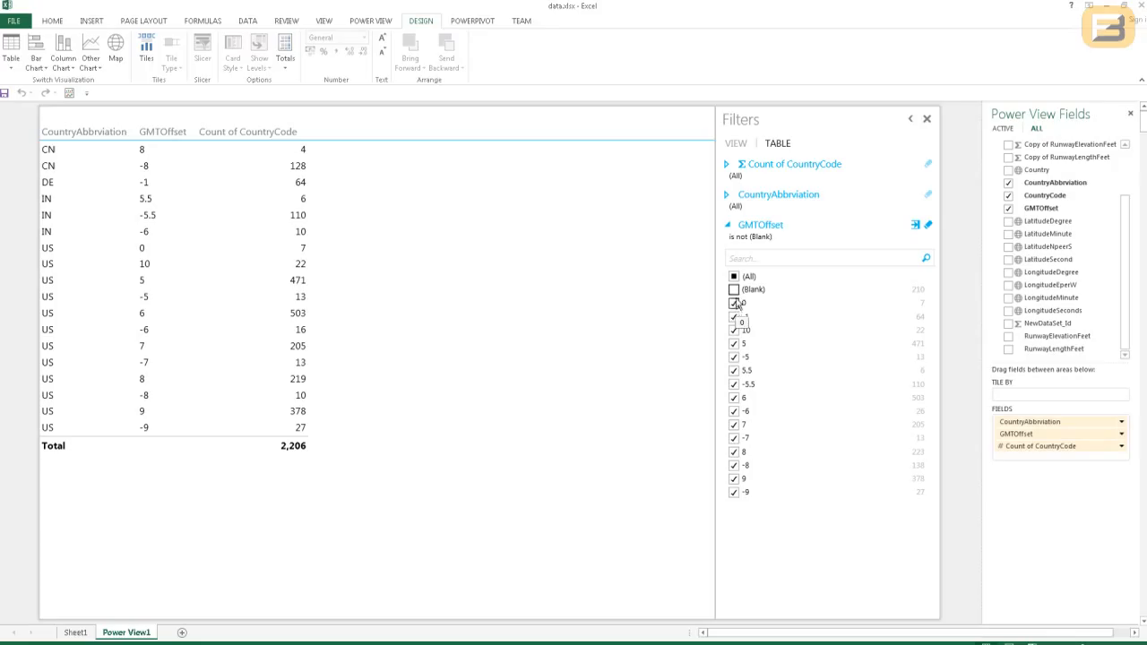
left_click(641, 297)
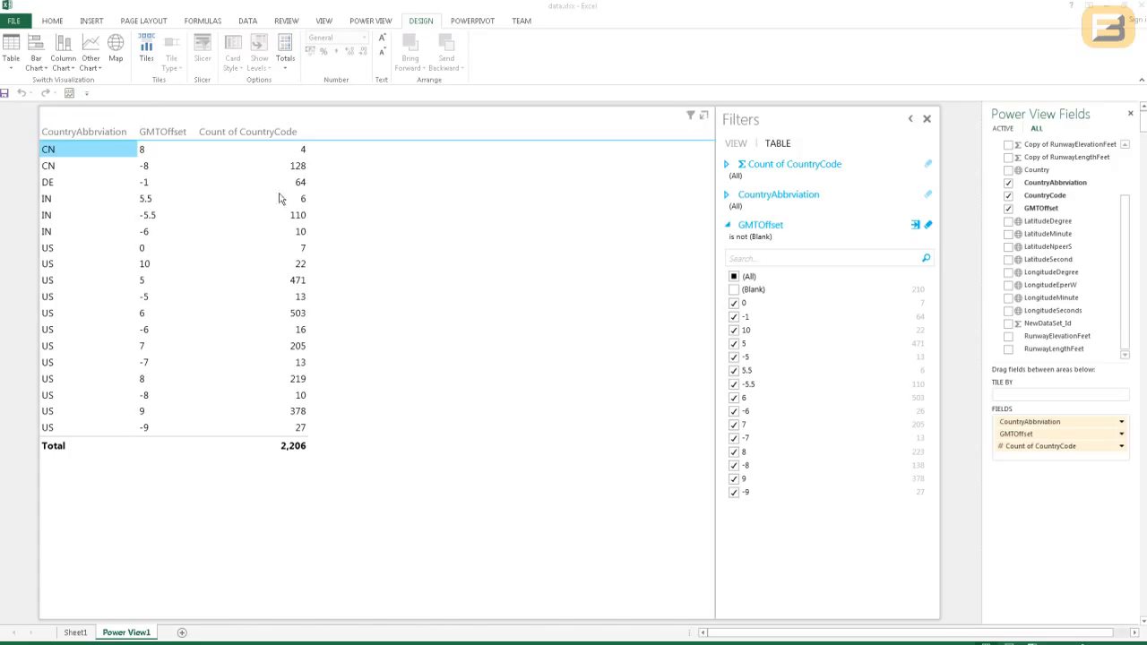
Step: Convert the filtered GMTOffset table to a Stacked Column chart and turn on its data labels
left_click(67, 68)
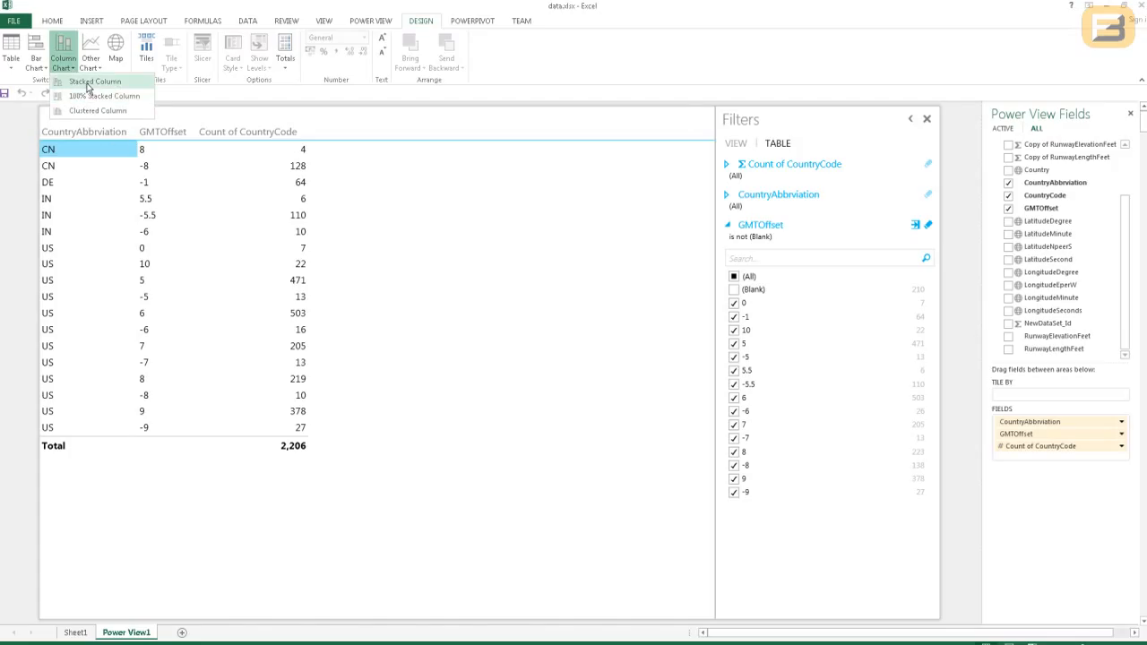
left_click(87, 86)
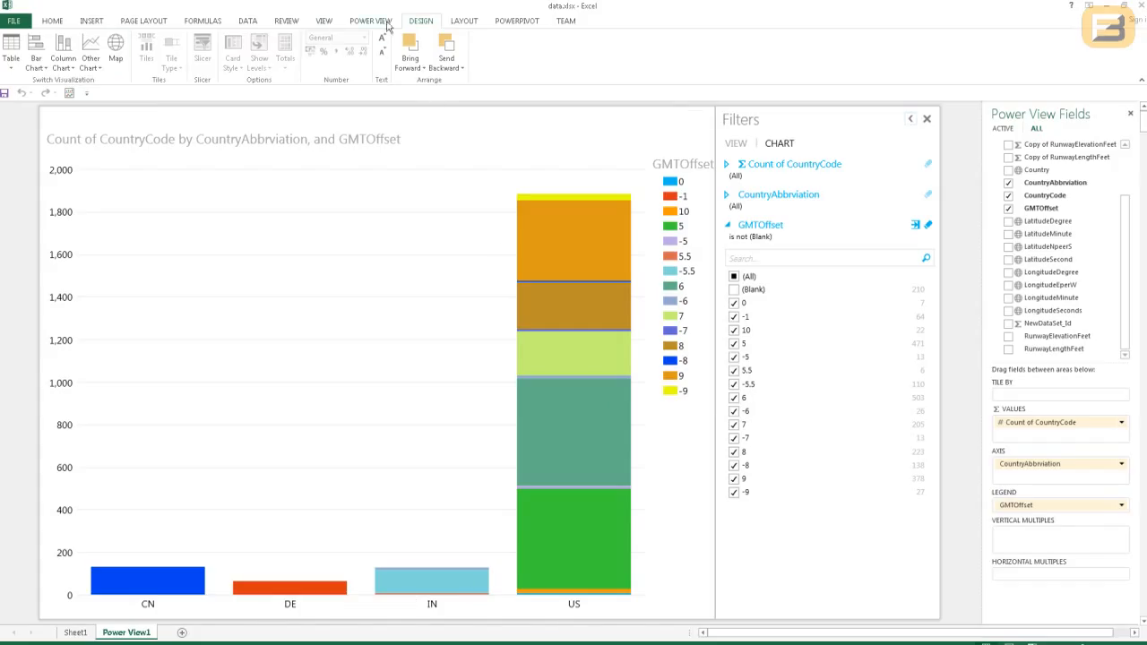
left_click(462, 21)
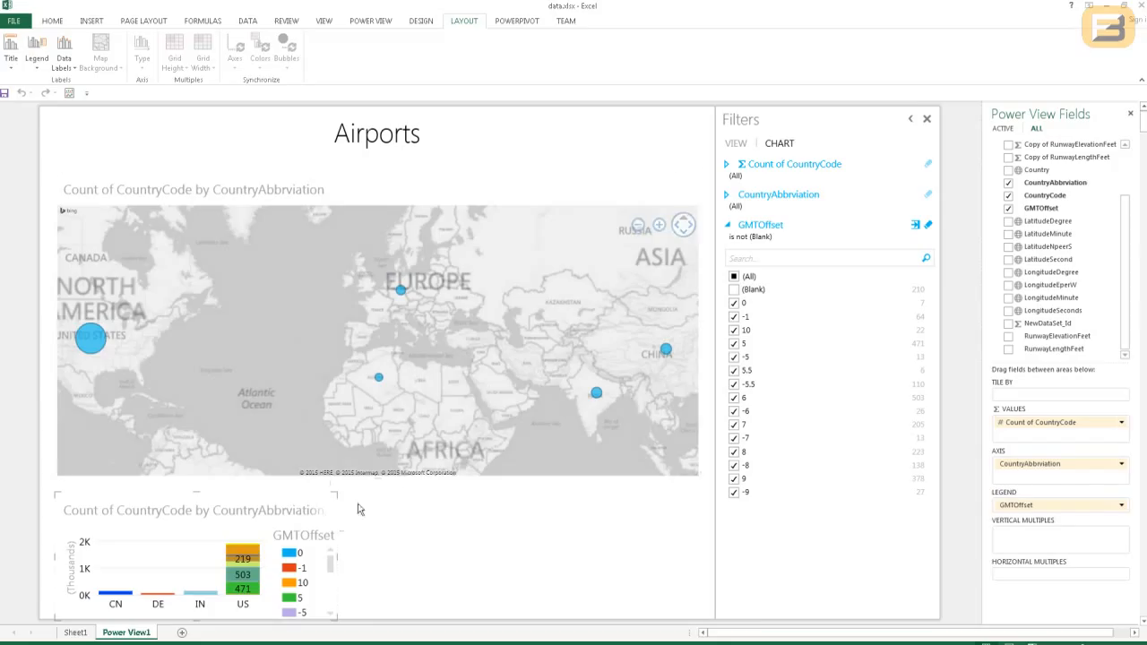
Step: Place the map's data labels Below the bubbles and apply the Aerial (Satellite Photo) Map Background
left_click(99, 342)
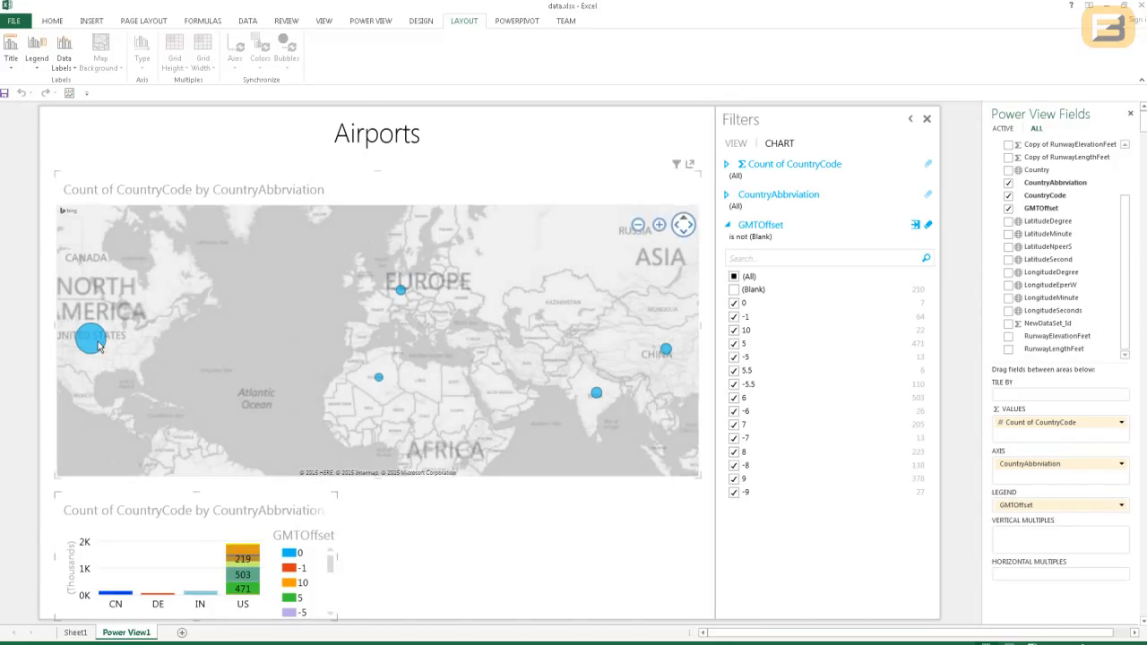
left_click(60, 65)
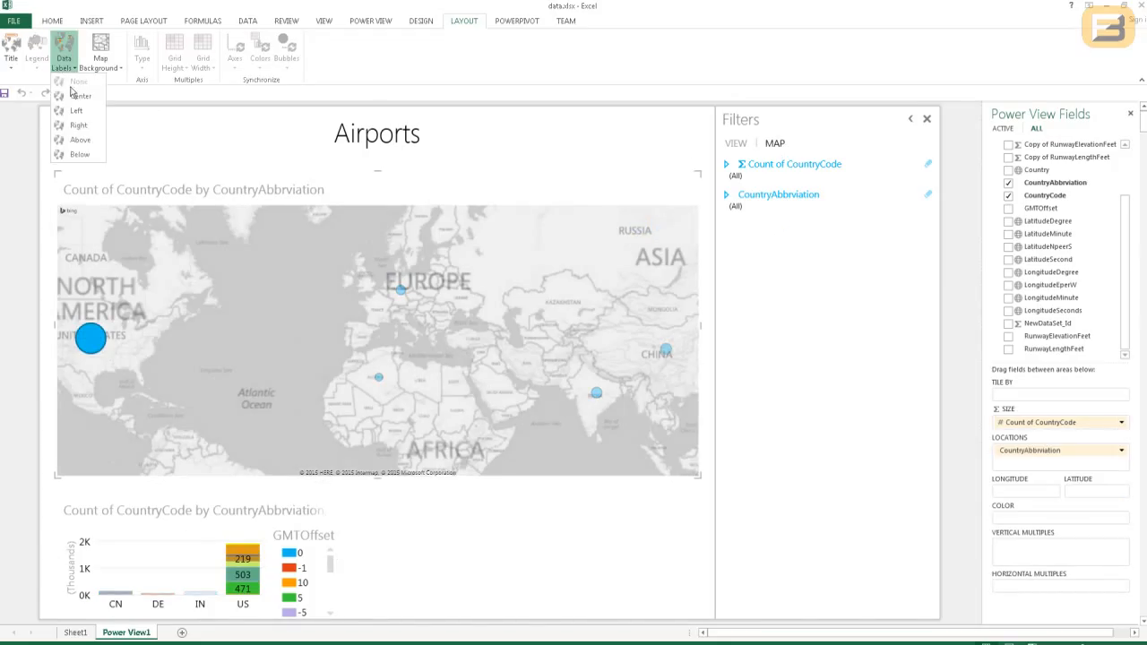
left_click(79, 155)
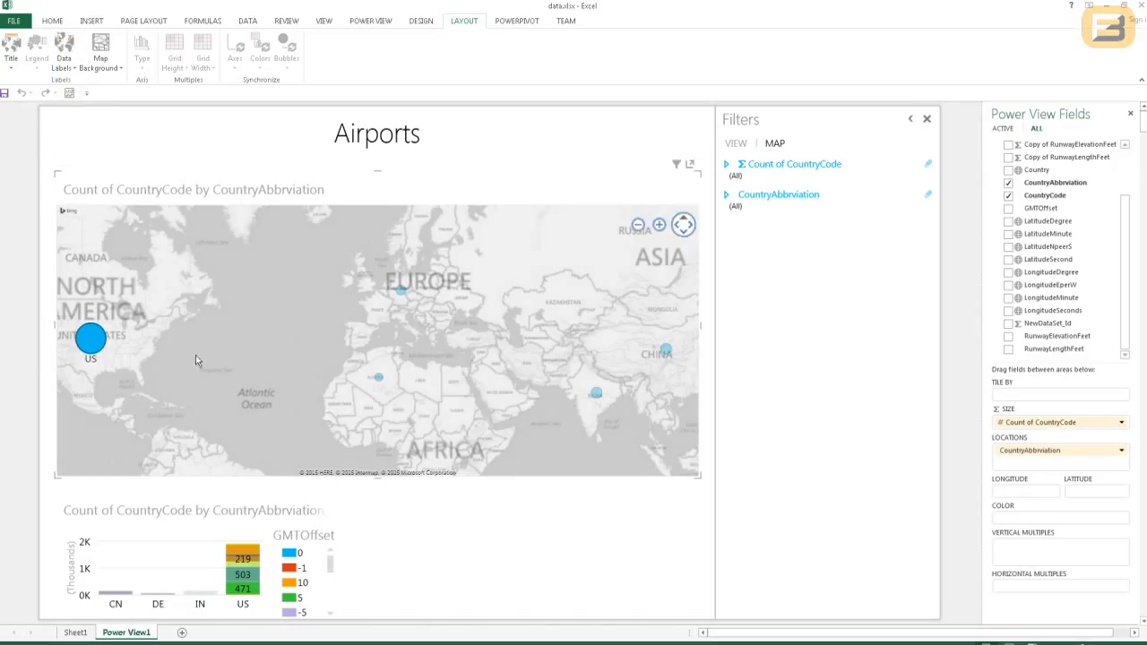
left_click(99, 63)
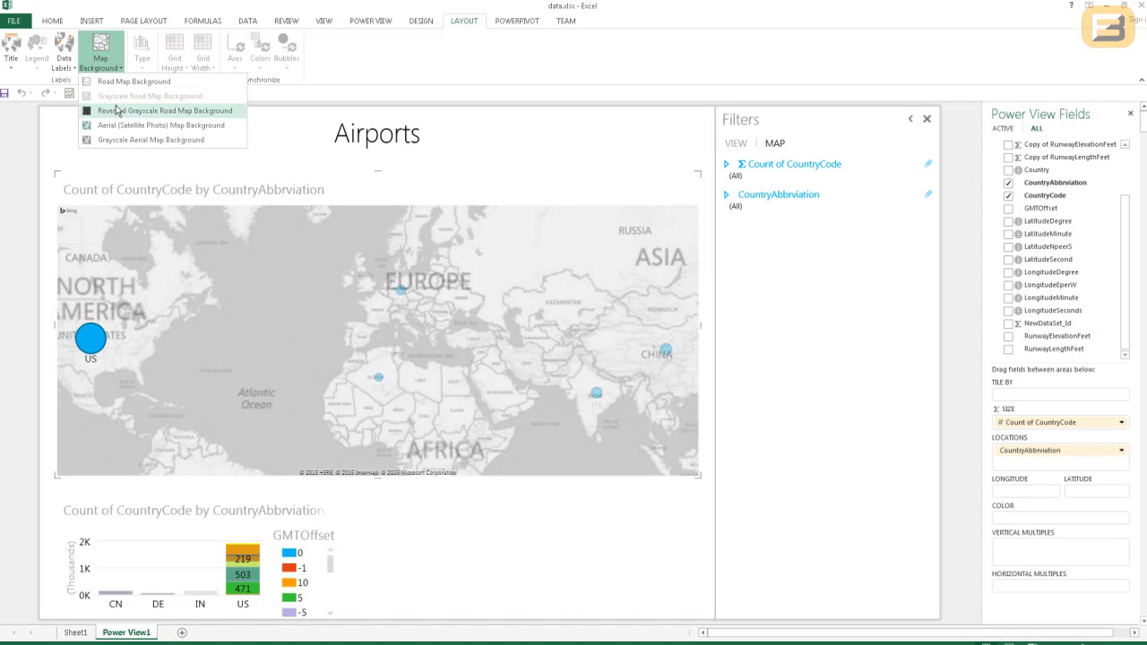
left_click(119, 126)
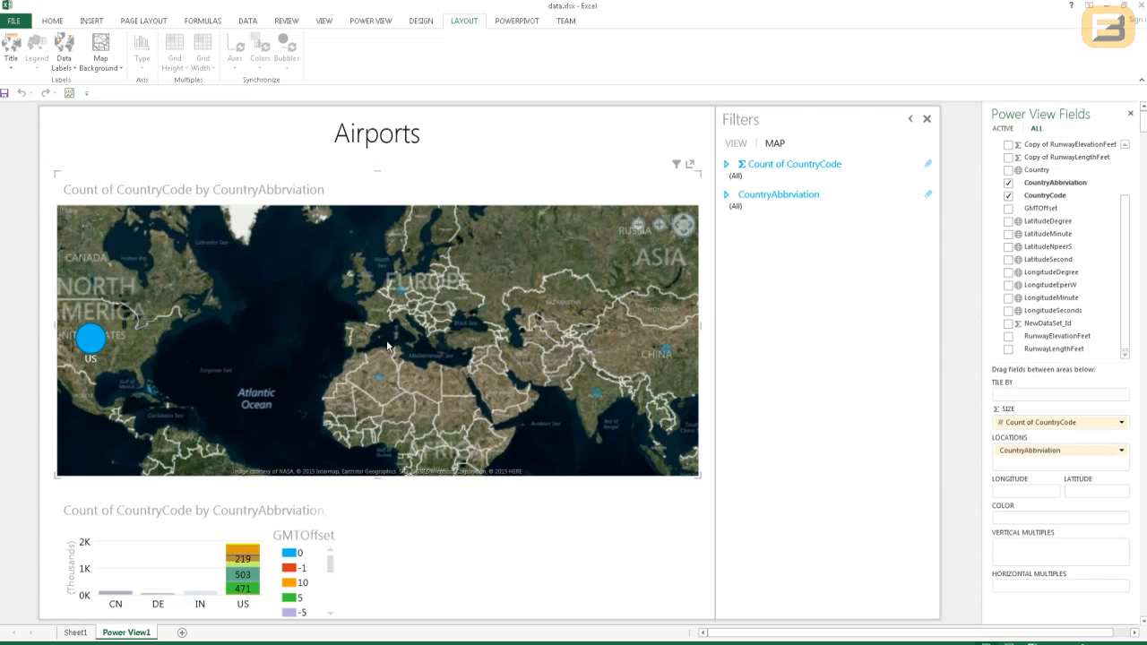
Step: Apply the Road Map Background to the map and set its title to None
left_click(101, 70)
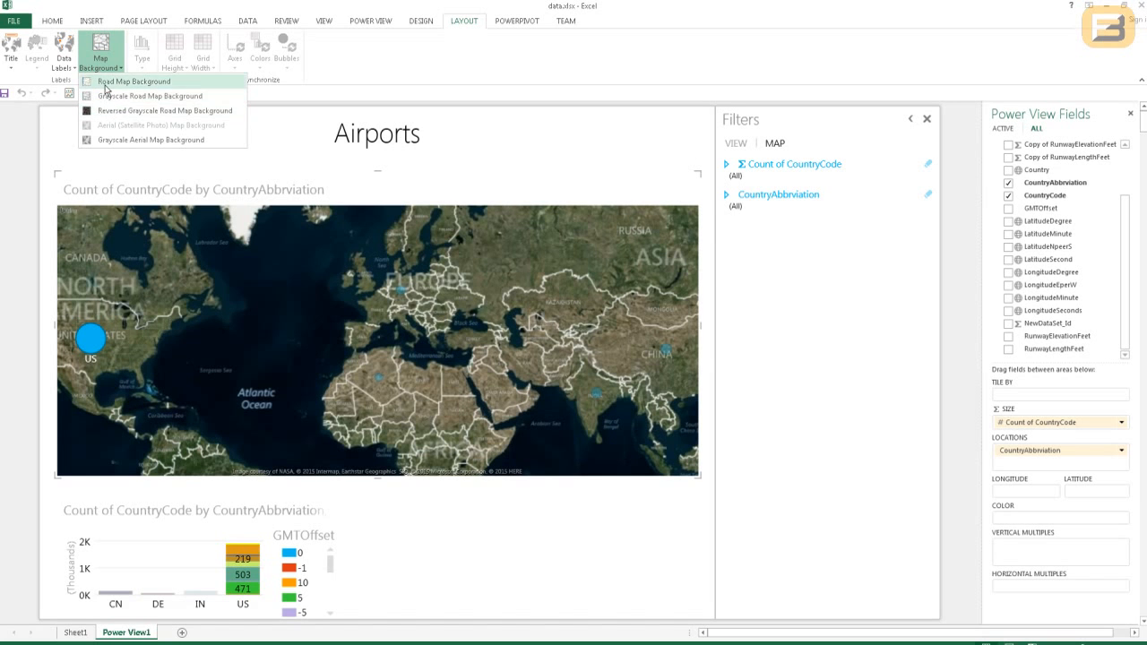
left_click(109, 81)
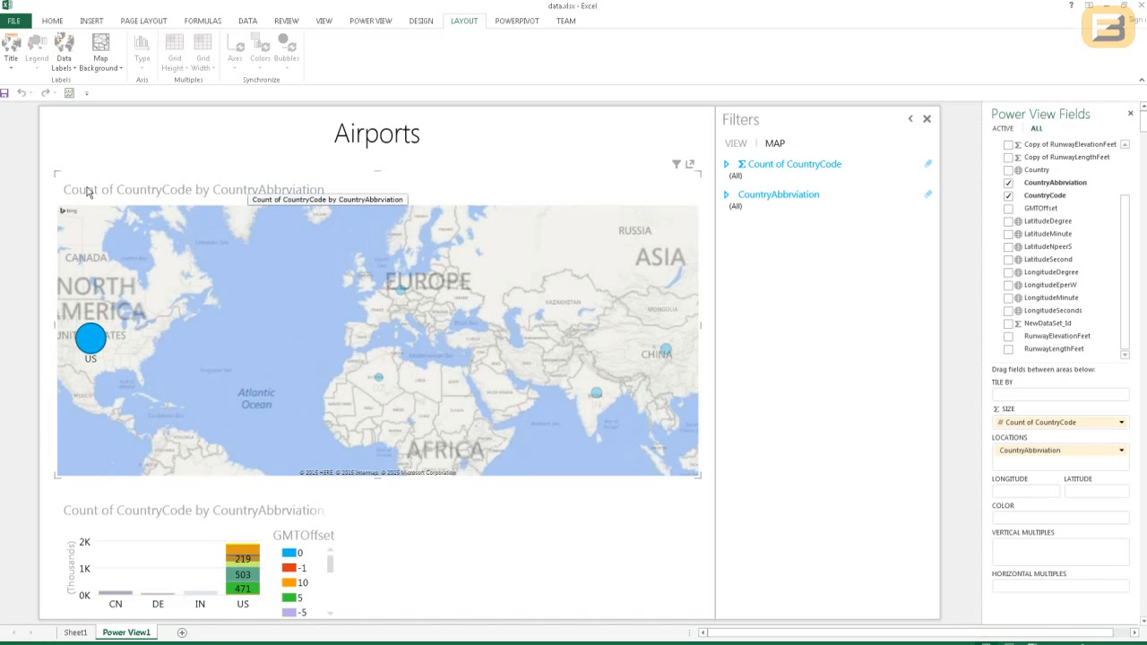
left_click(11, 61)
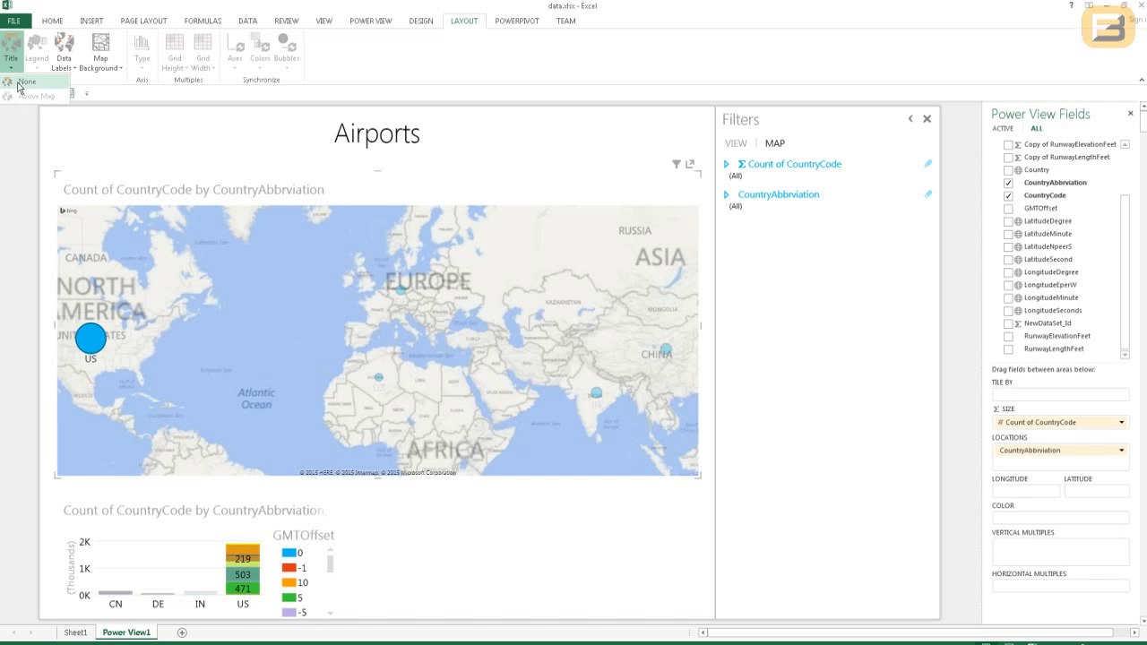
left_click(23, 85)
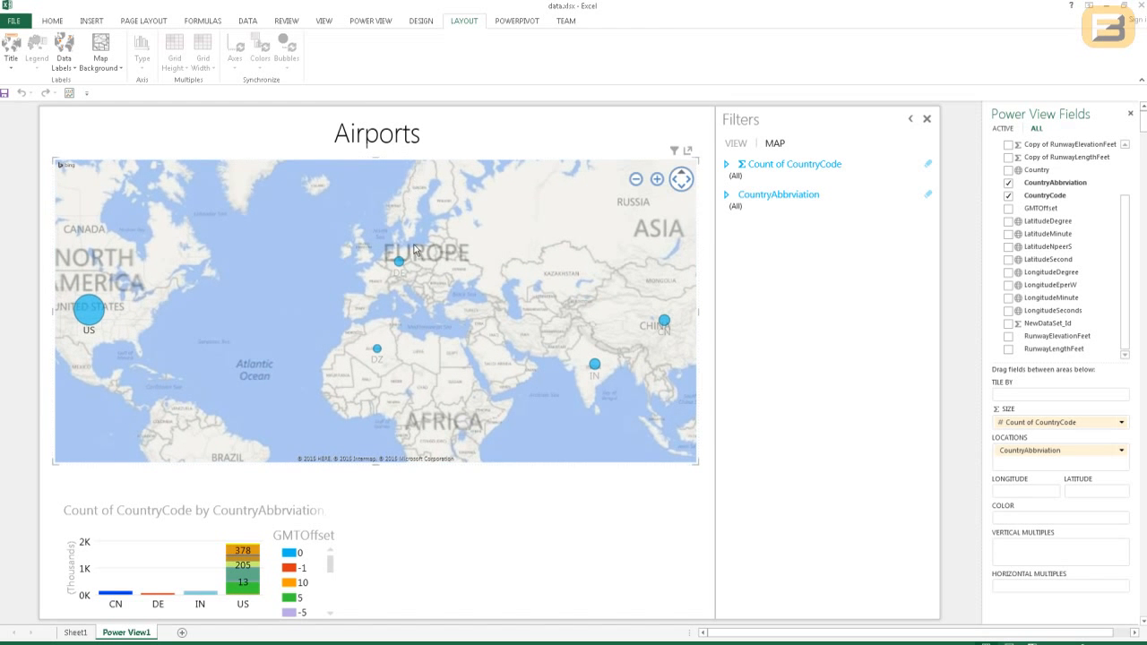
Step: Examine the map's bubble over India up close, along with the bubbles across Africa, Europe, Asia and North America
scroll(572, 352, "up", 4)
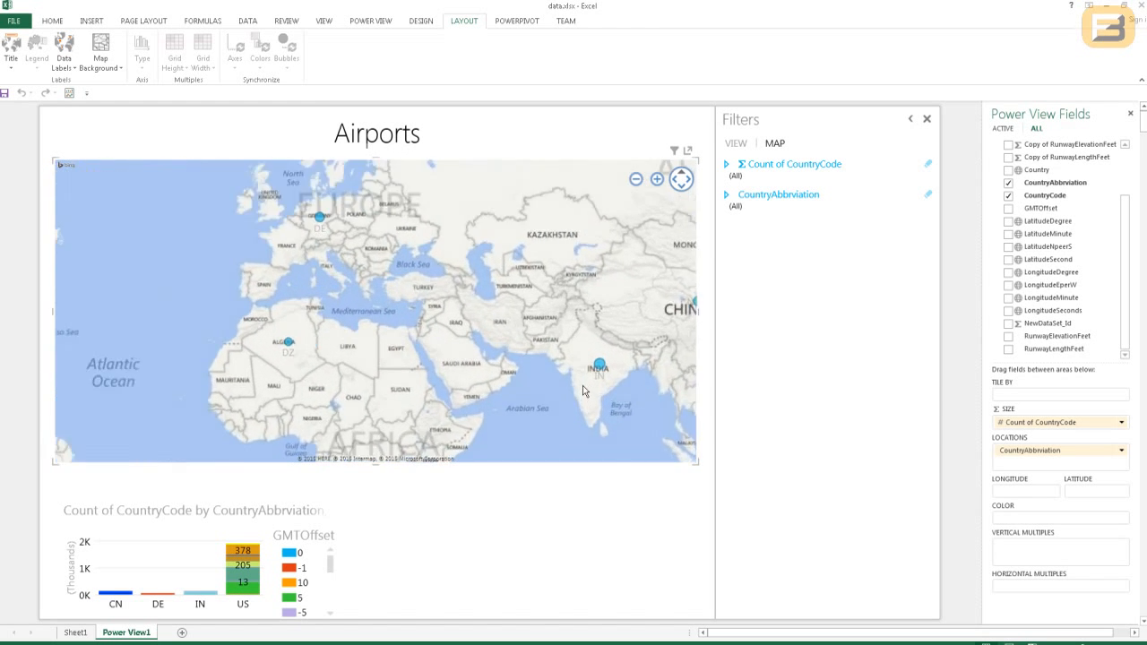
scroll(612, 375, "up", 4)
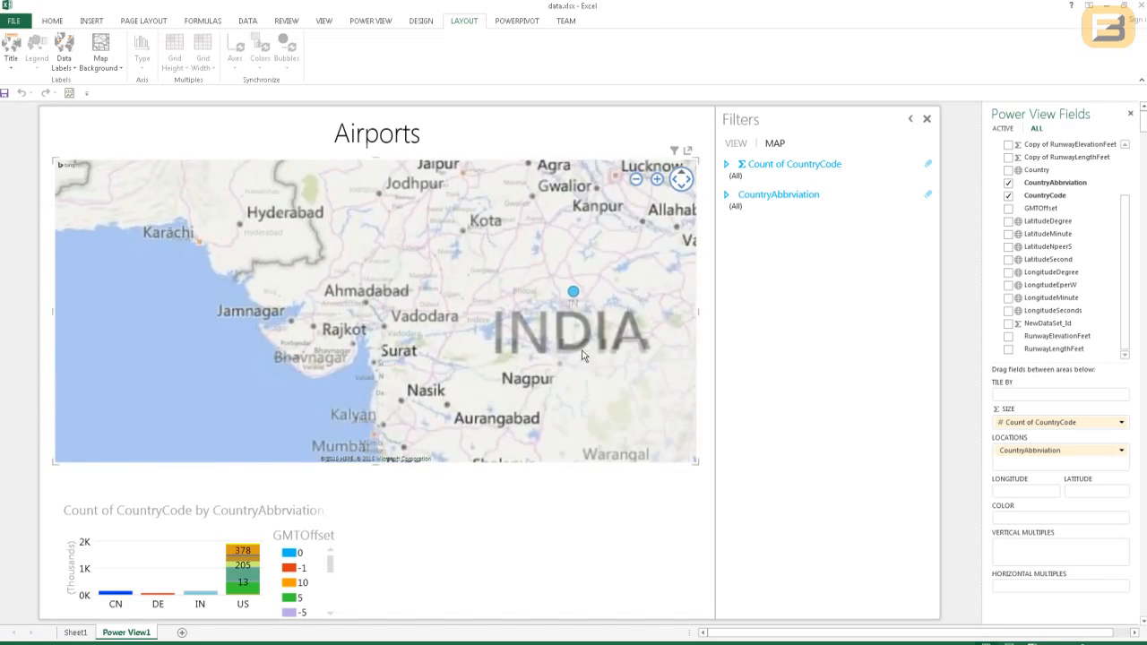
scroll(577, 302, "up", 1)
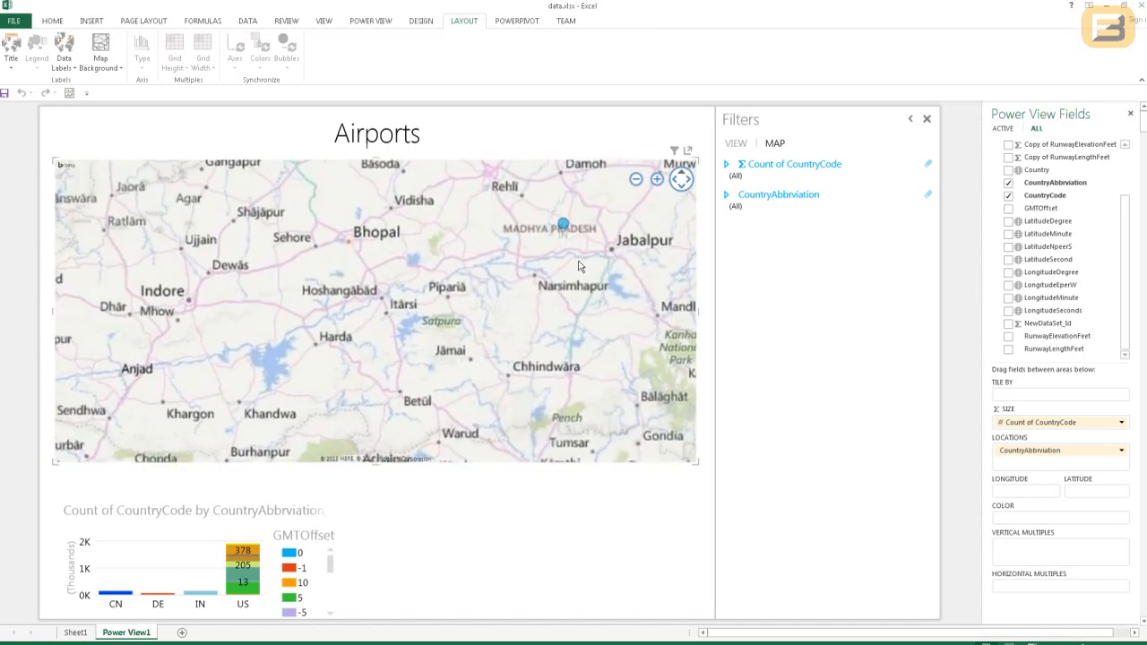
scroll(578, 267, "down", 2)
scroll(569, 296, "down", 3)
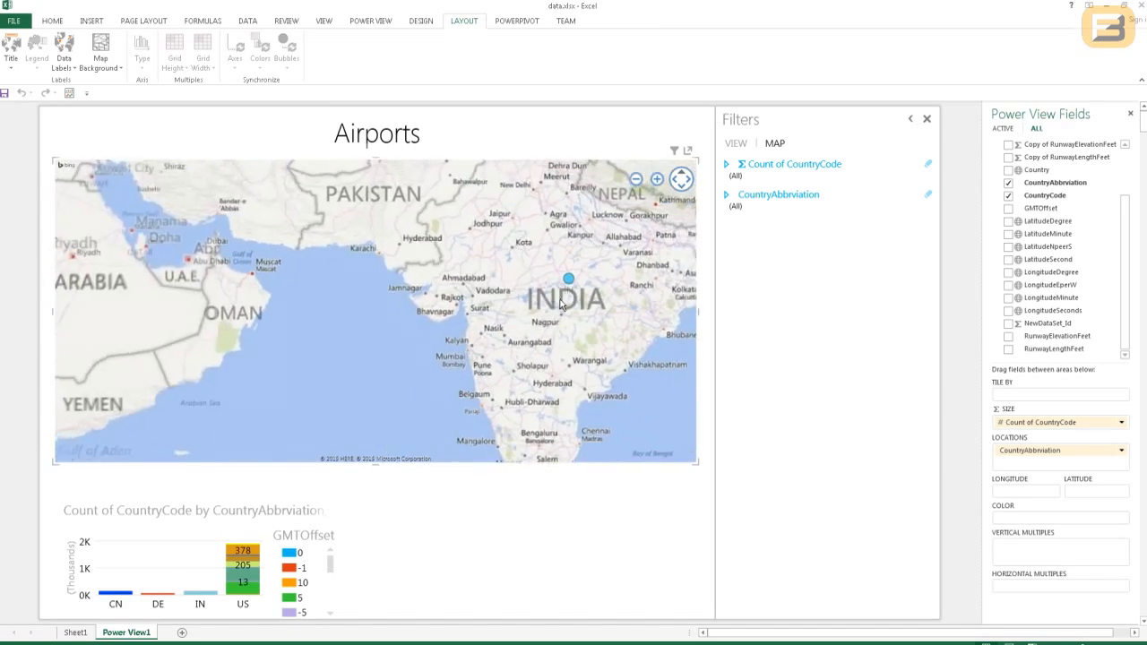
scroll(530, 310, "down", 2)
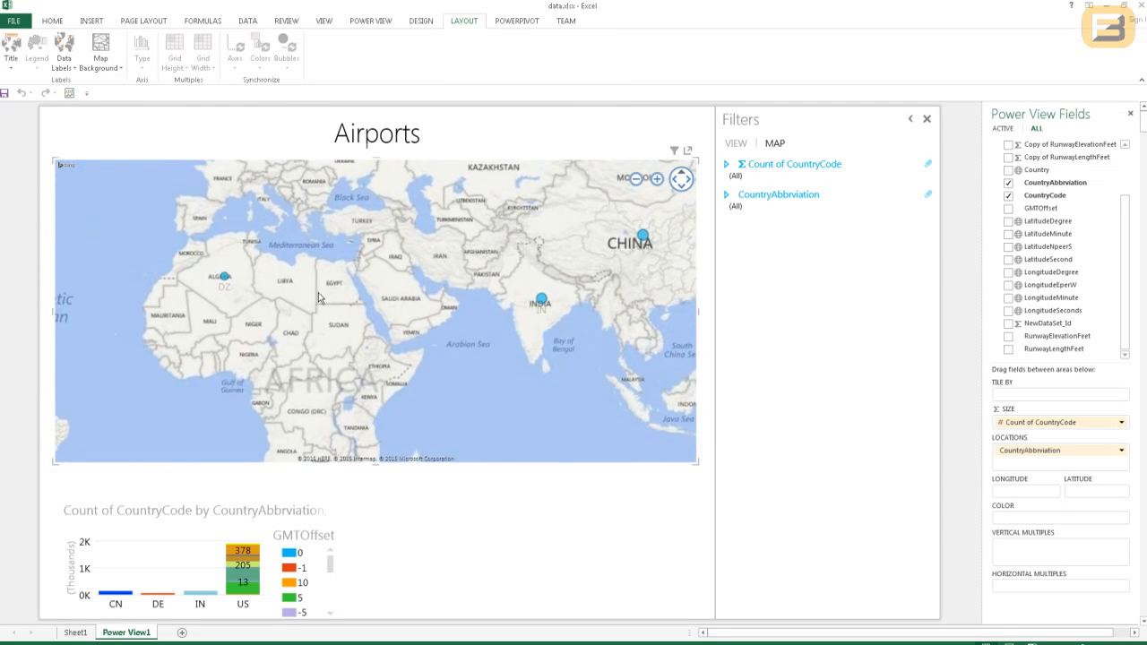
left_click_drag(274, 277, 351, 304)
scroll(350, 305, "down", 1)
left_click_drag(260, 275, 353, 271)
scroll(323, 274, "down", 1)
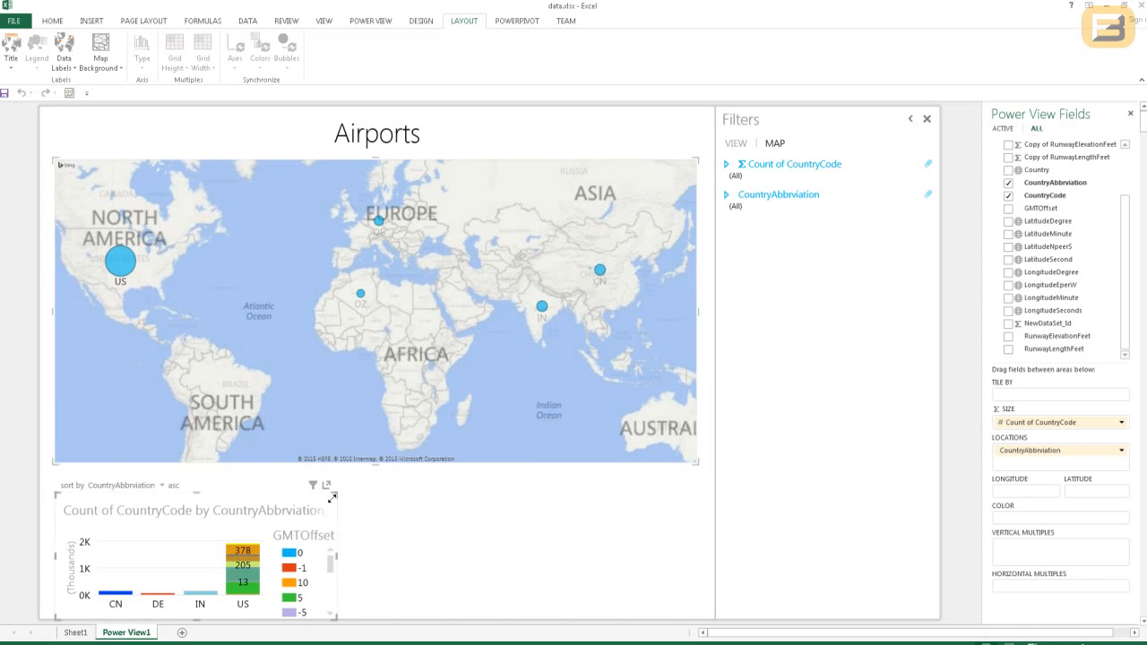
Step: Enlarge the stacked column chart below the map to about the map's full width
left_click(329, 495)
left_click_drag(430, 487, 686, 472)
scroll(486, 425, "down", 2)
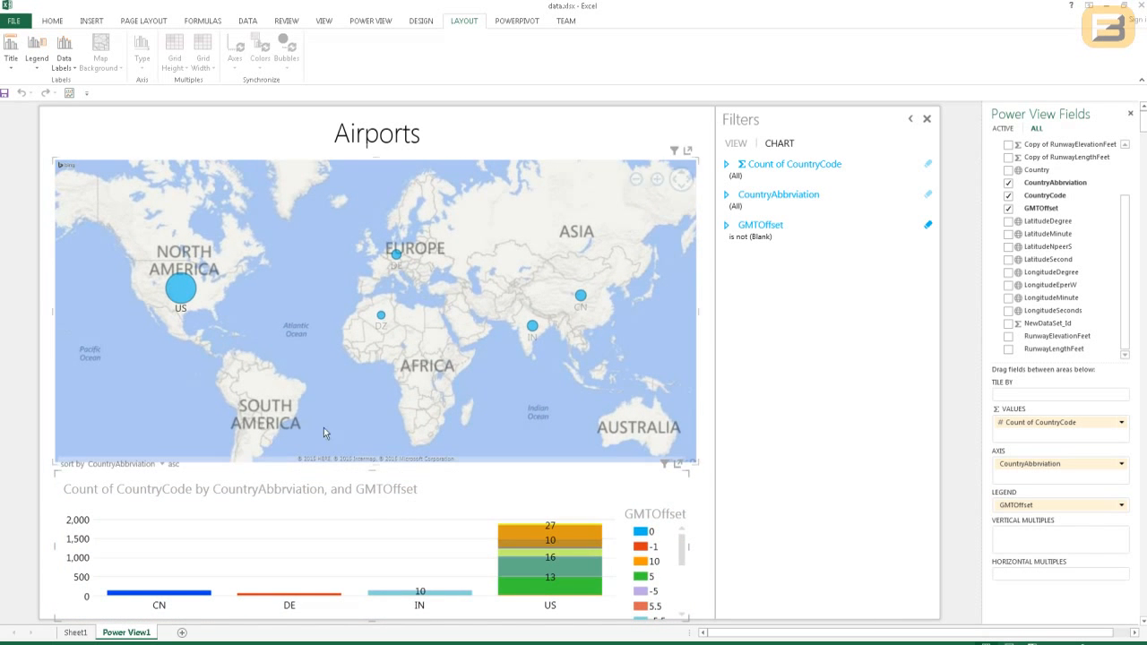
left_click(34, 70)
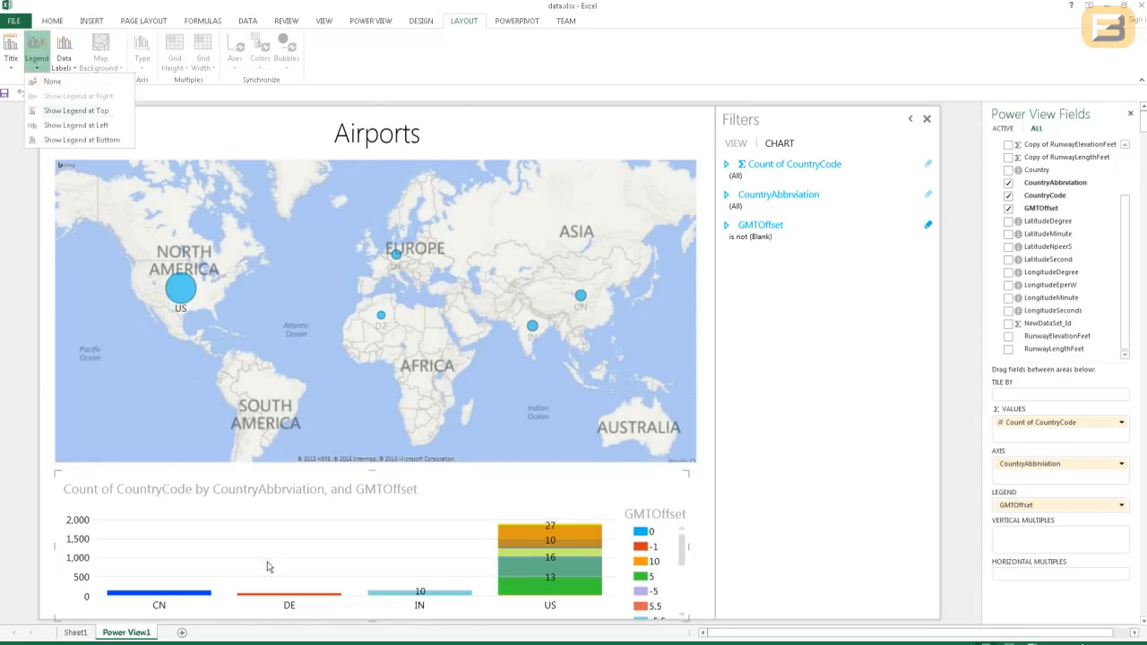
left_click(267, 558)
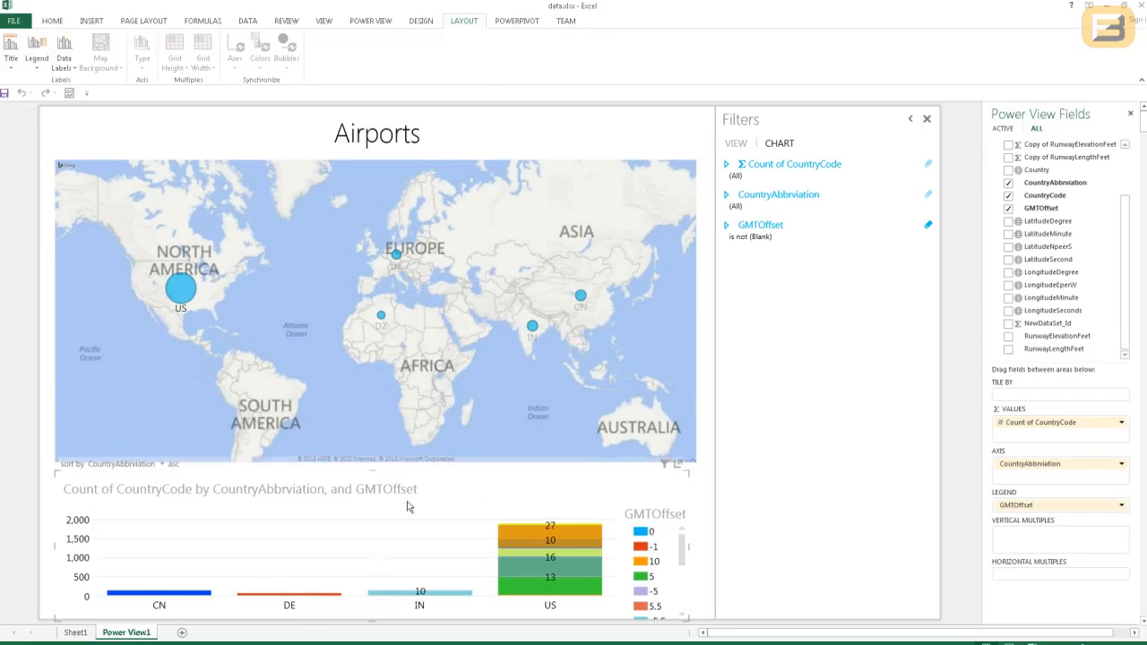
Step: Cut the stacked column chart from the Airports report and paste it into a new Power View sheet
right_click(401, 501)
left_click(426, 508)
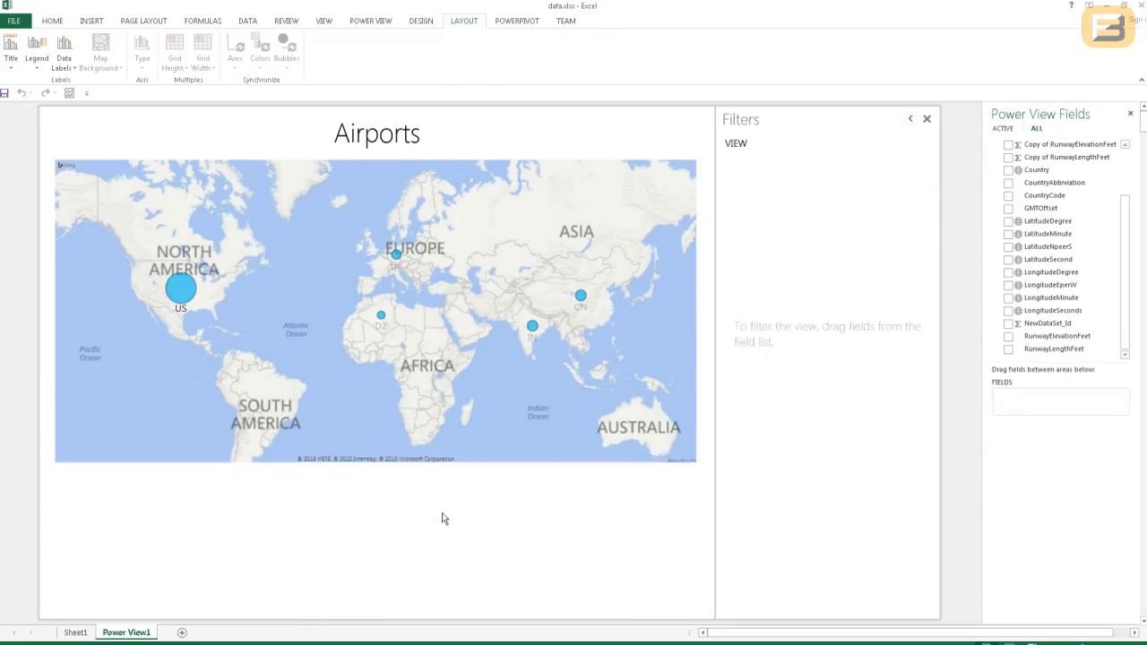
left_click(500, 56)
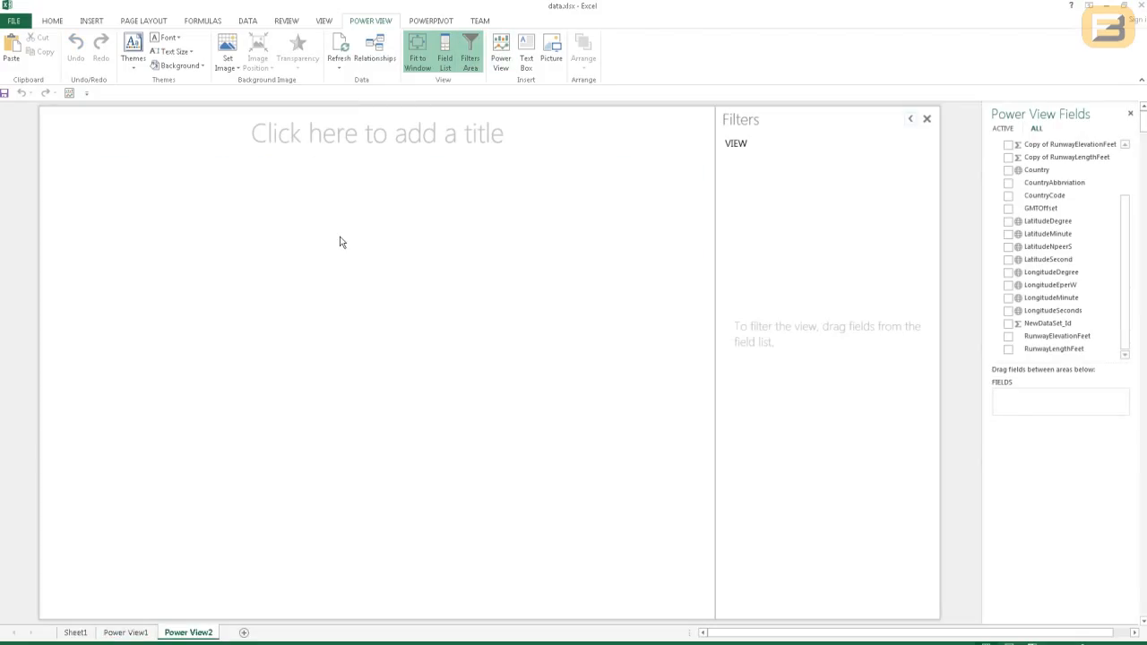
key("ctrl+v")
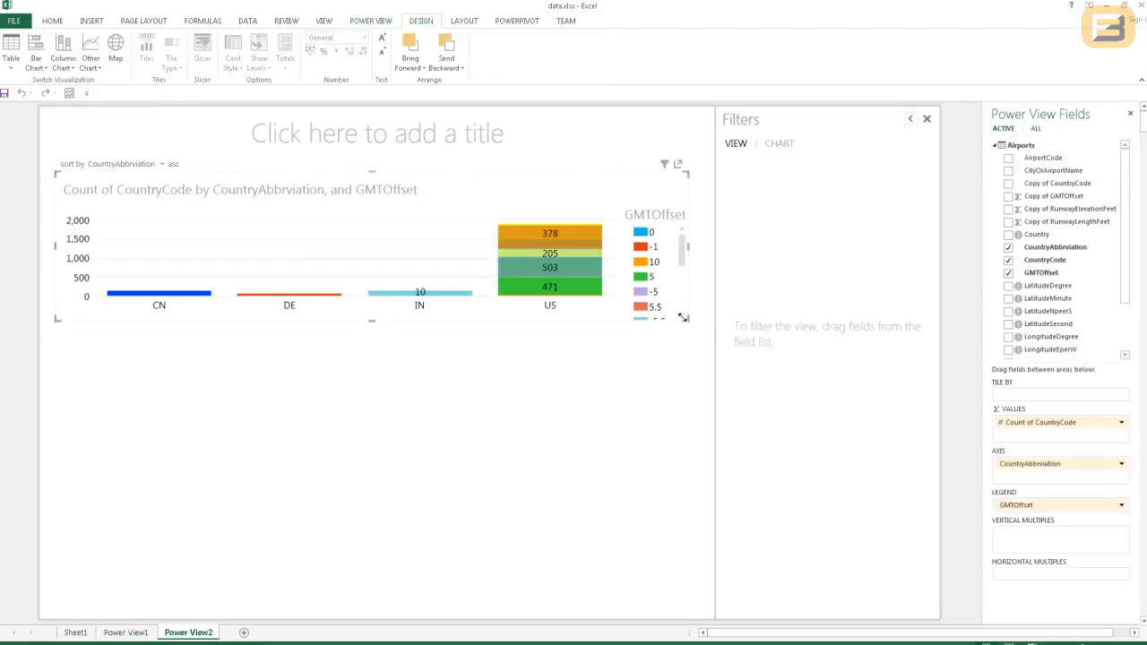
Step: Enlarge the pasted chart to fill most of the sheet and convert it to a 100% Stacked Column chart
left_click_drag(686, 319, 696, 555)
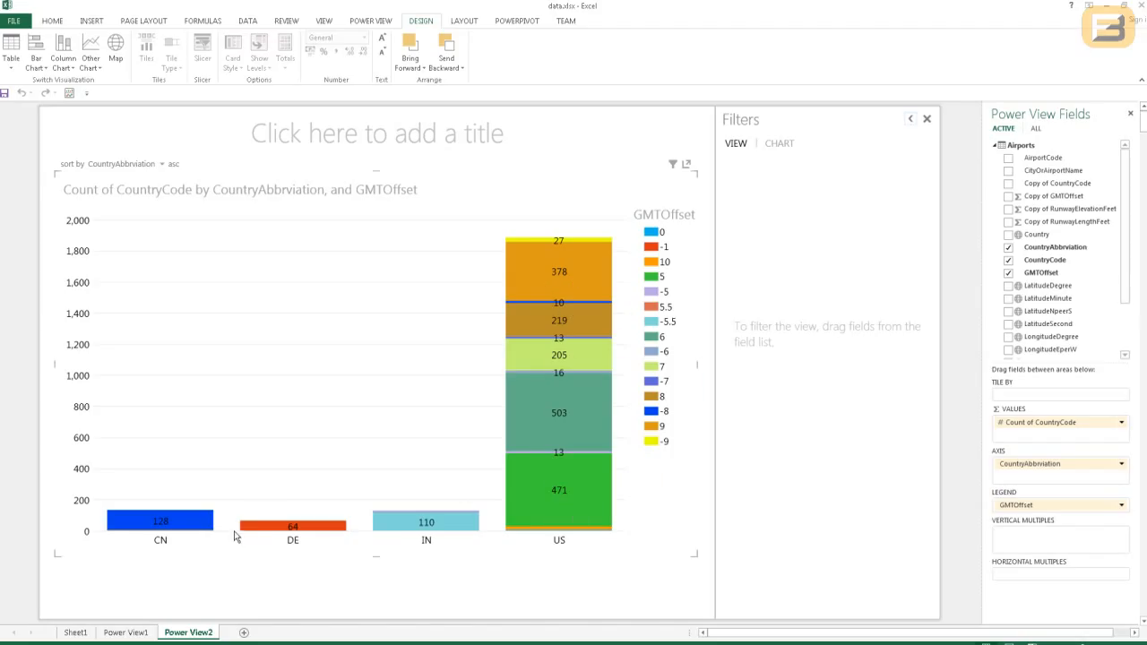
left_click(64, 59)
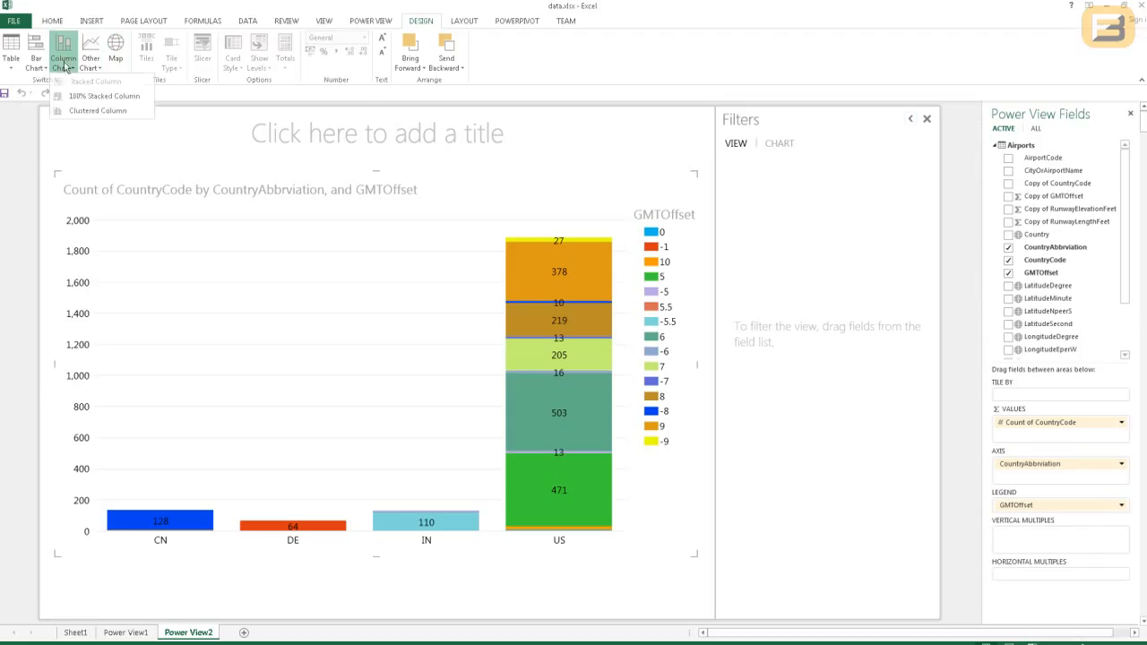
left_click(85, 96)
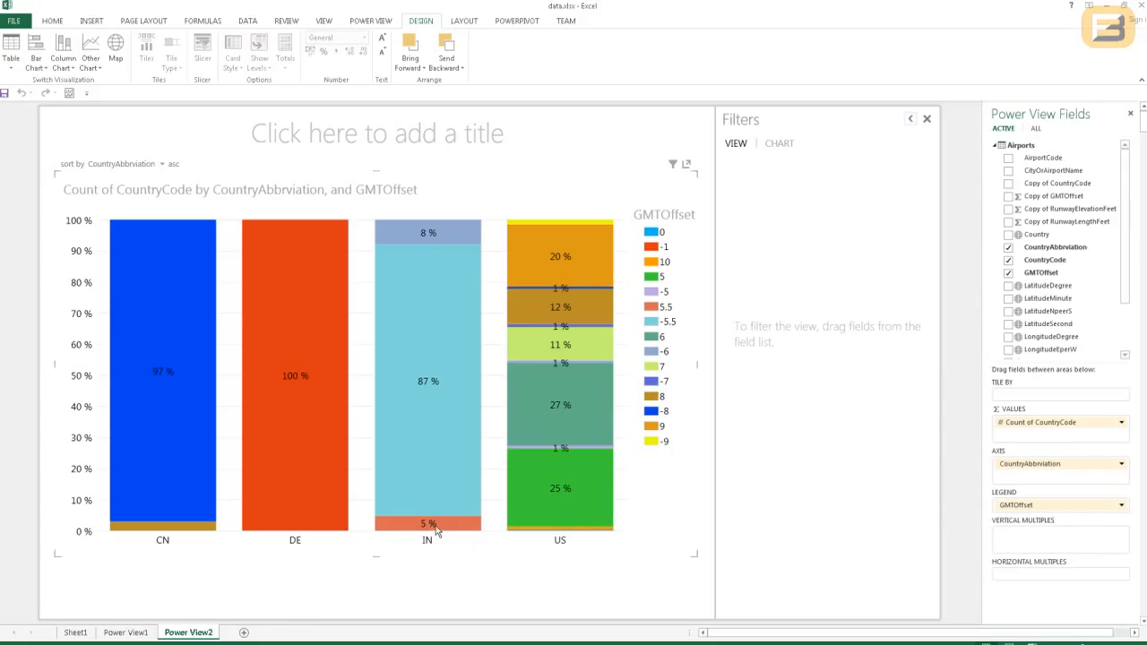
Step: Highlight the topmost segment of the IN column and try to clear the highlight from empty areas around the chart
left_click(430, 249)
left_click(435, 238)
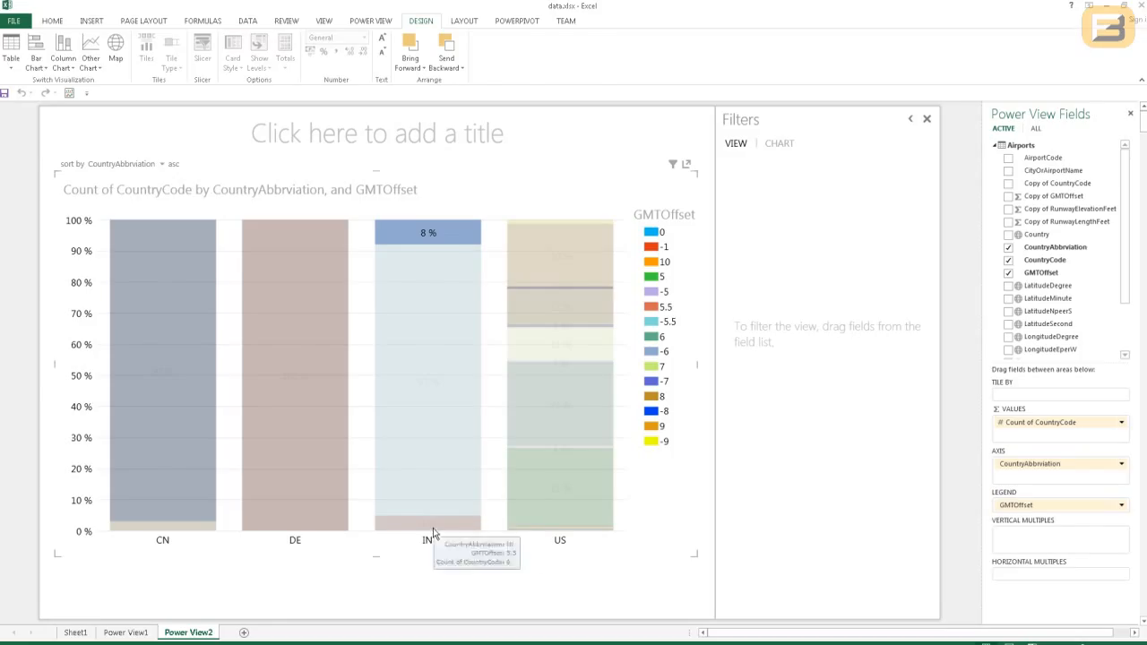
left_click(160, 137)
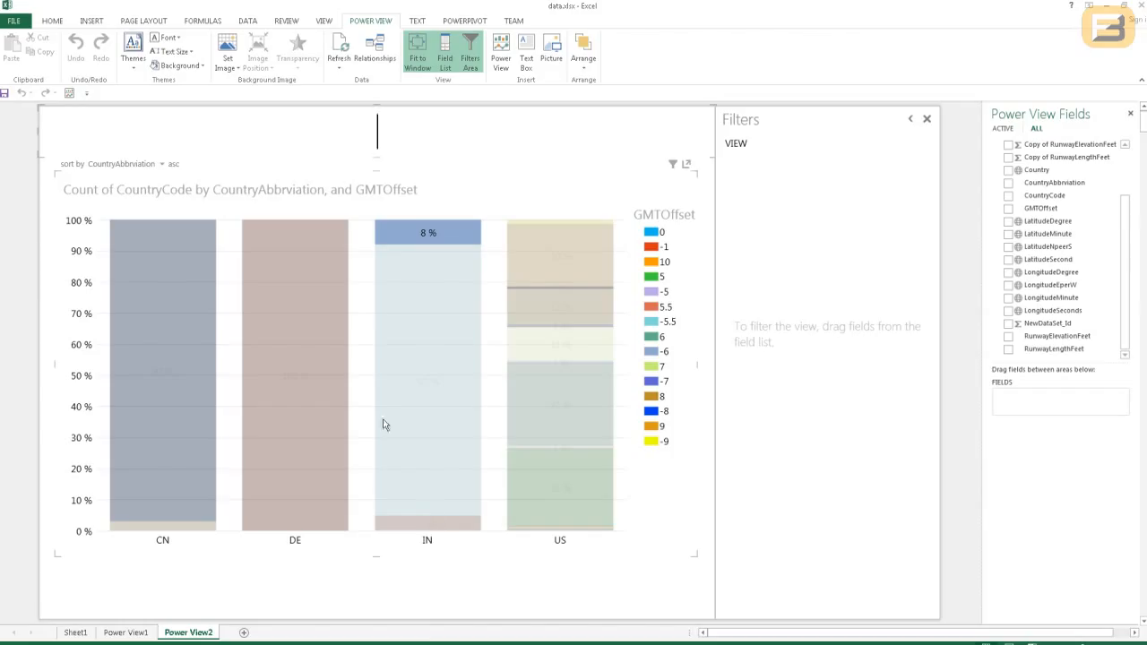
left_click(425, 618)
mouse_move(506, 355)
left_click(663, 137)
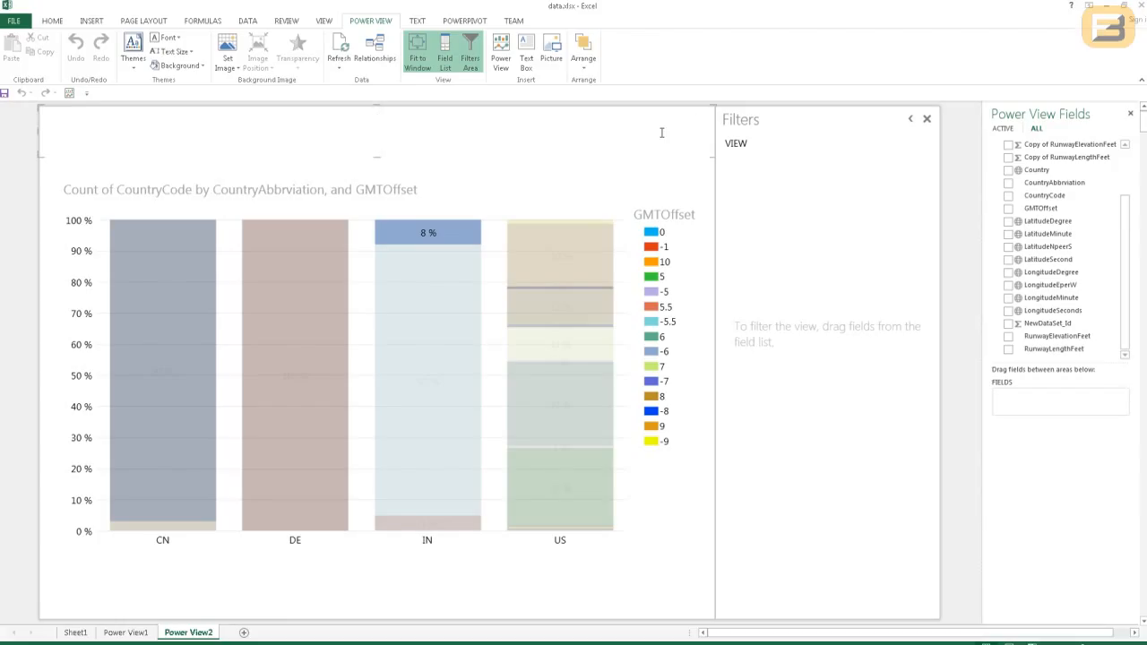
mouse_move(550, 232)
left_click(618, 607)
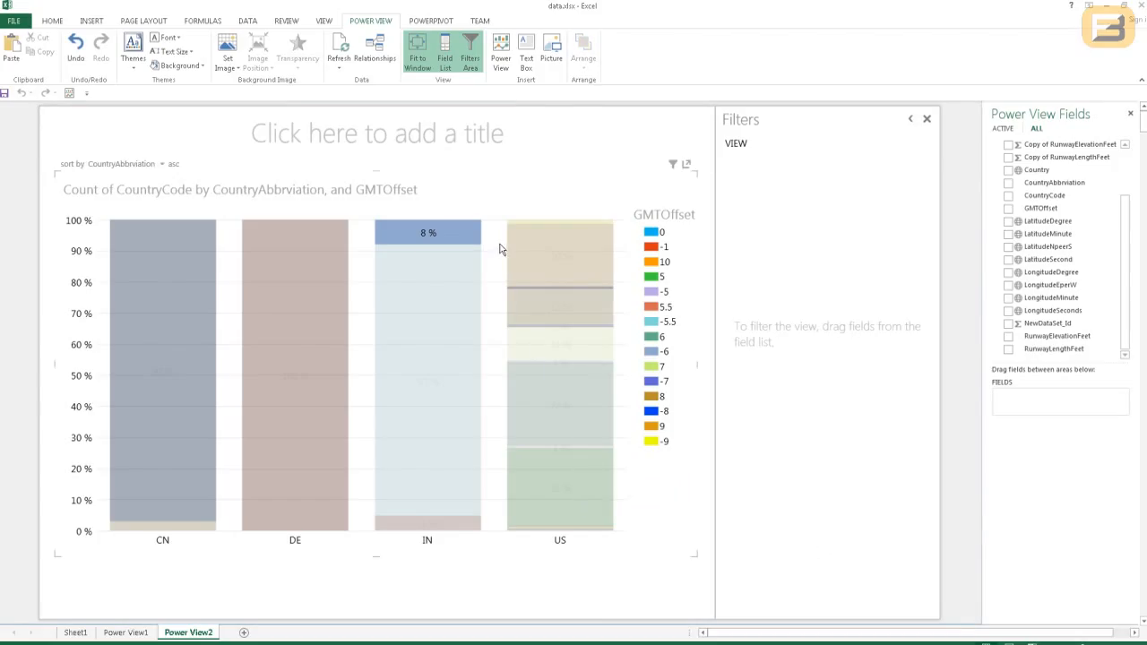
Step: Highlight individual GMTOffset segments in the US, CN, DE and IN columns one after another, ending on the US segment for offset 6
left_click(540, 268)
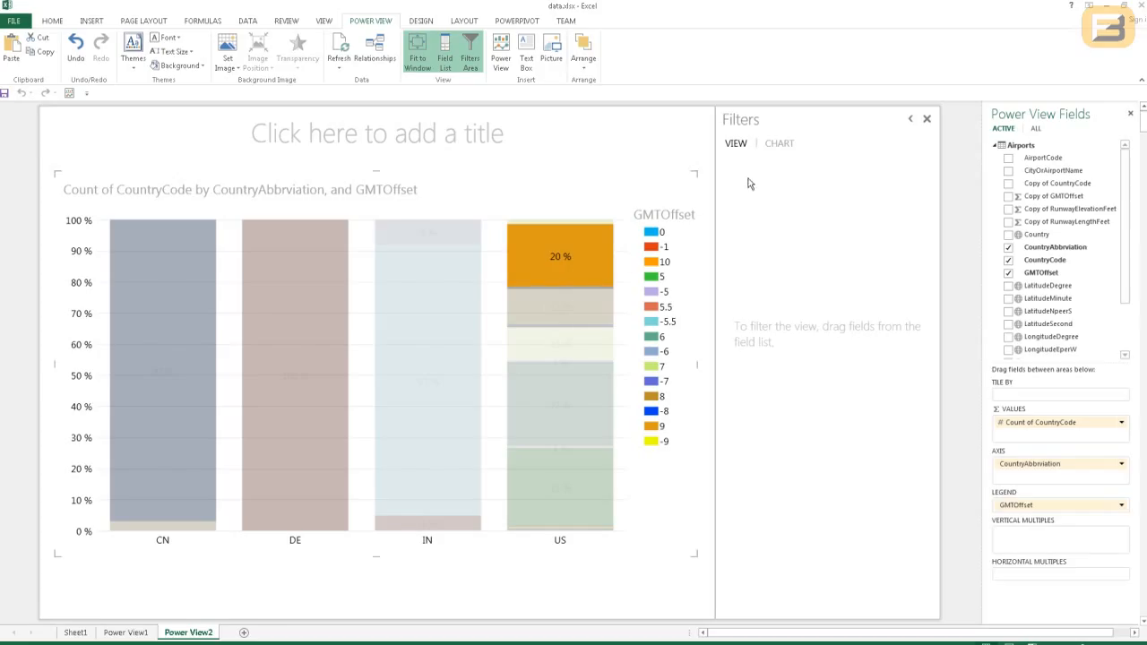
left_click(680, 151)
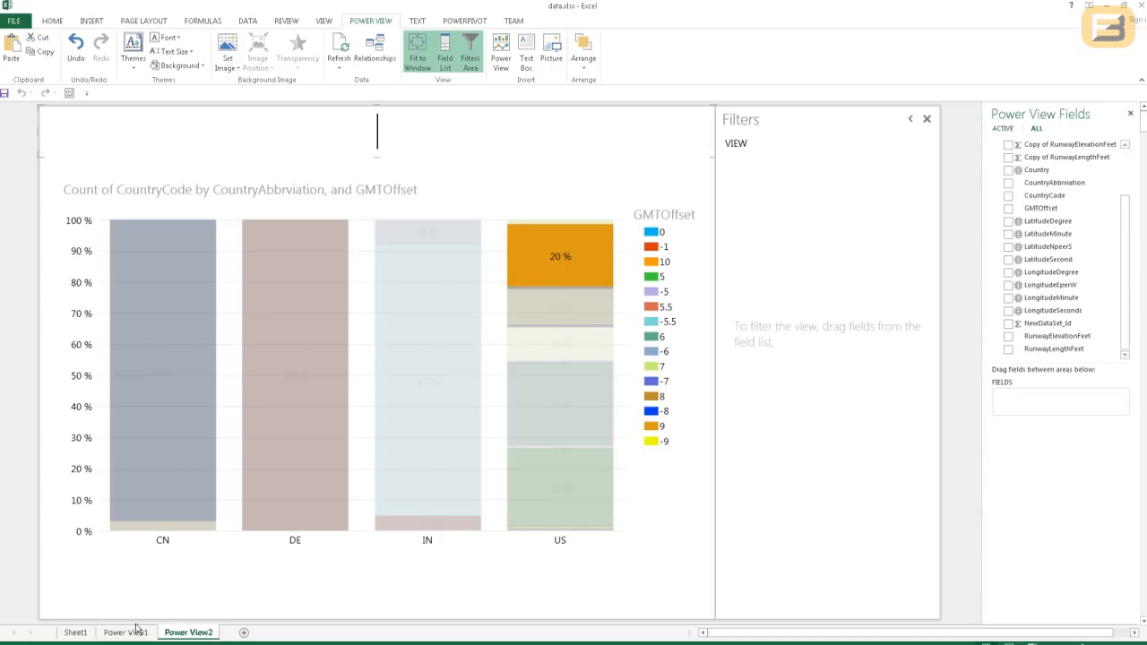
left_click(98, 615)
left_click(148, 518)
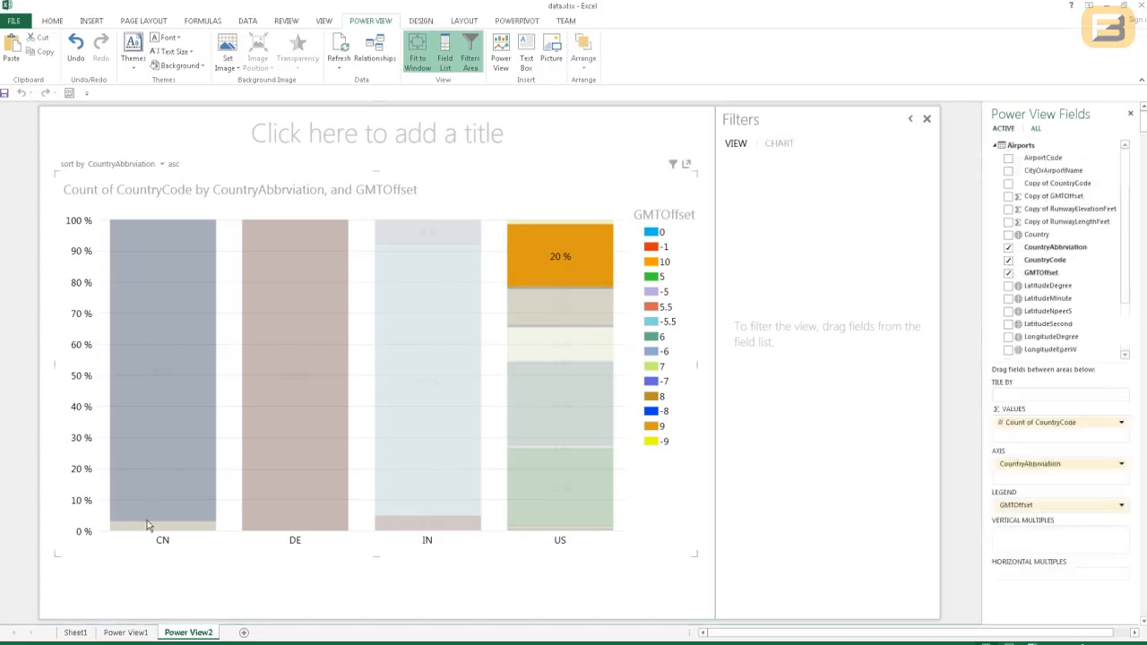
left_click(271, 451)
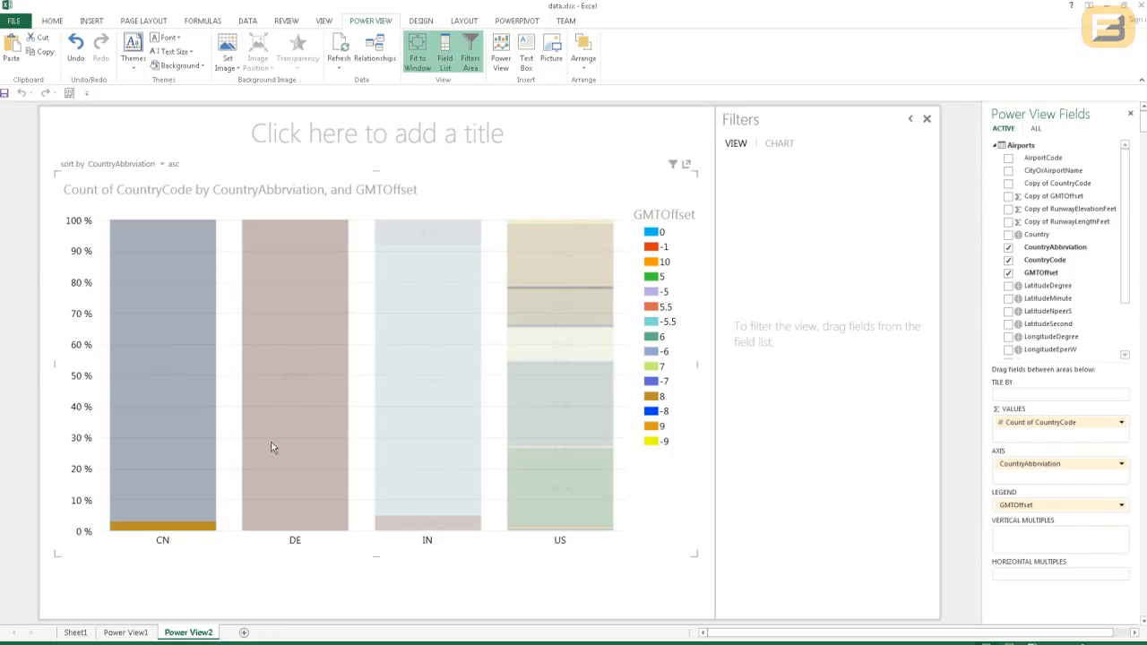
left_click(430, 394)
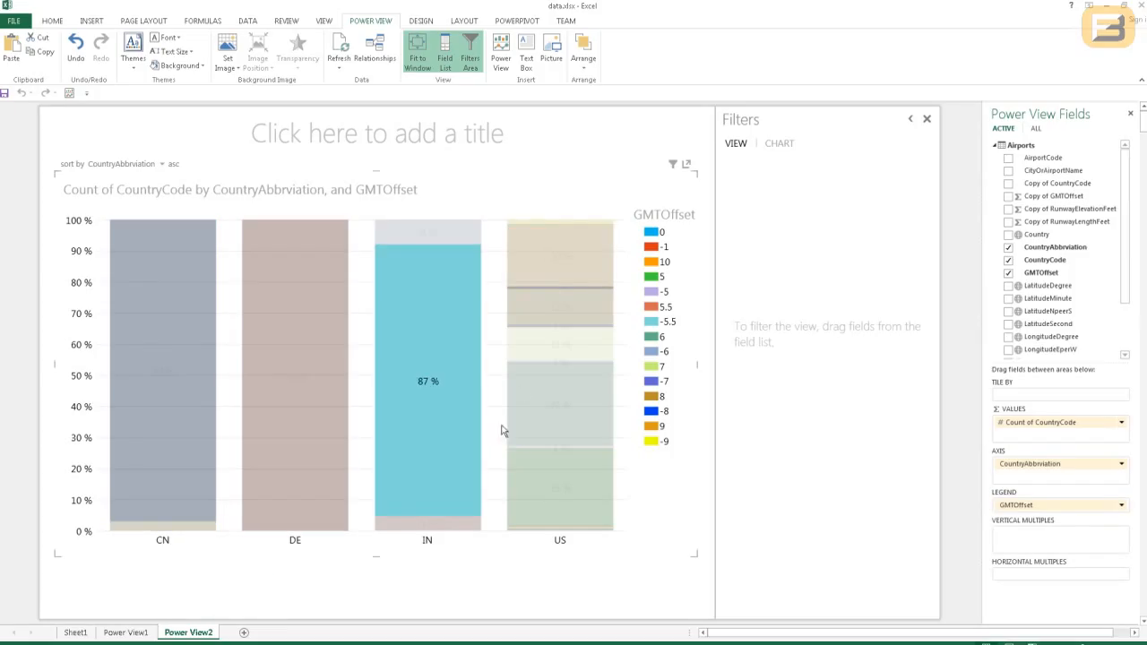
left_click(553, 309)
left_click(562, 399)
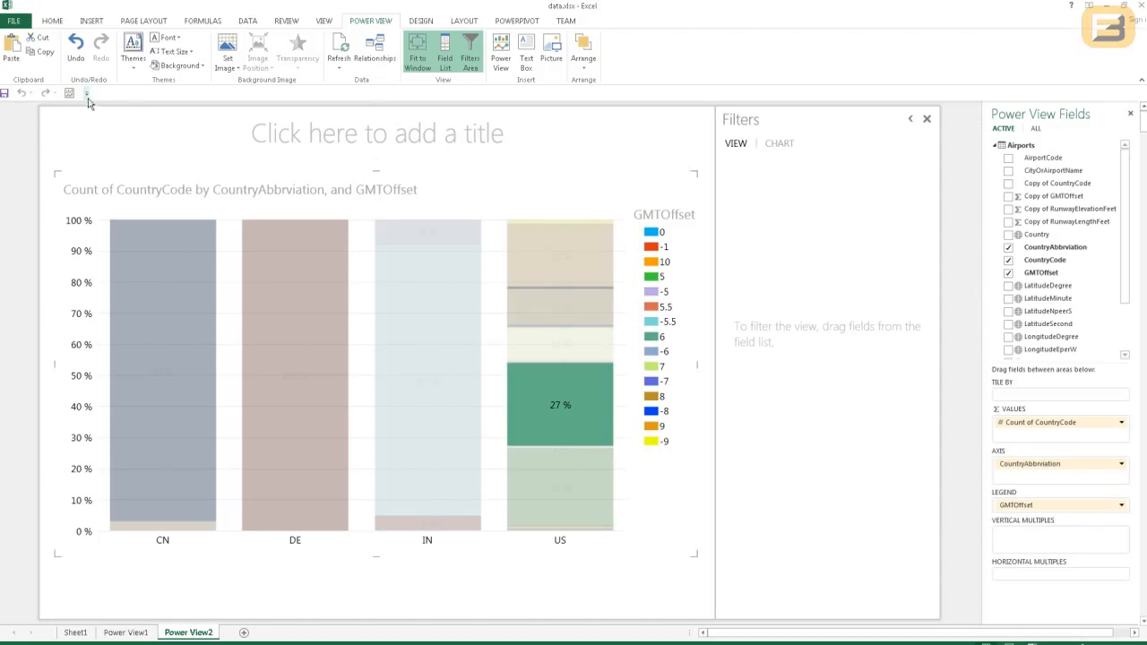
Step: Start a new table on the Airports report in Power View1 with the CountryAbbrviation and GMTOffset fields
left_click(131, 633)
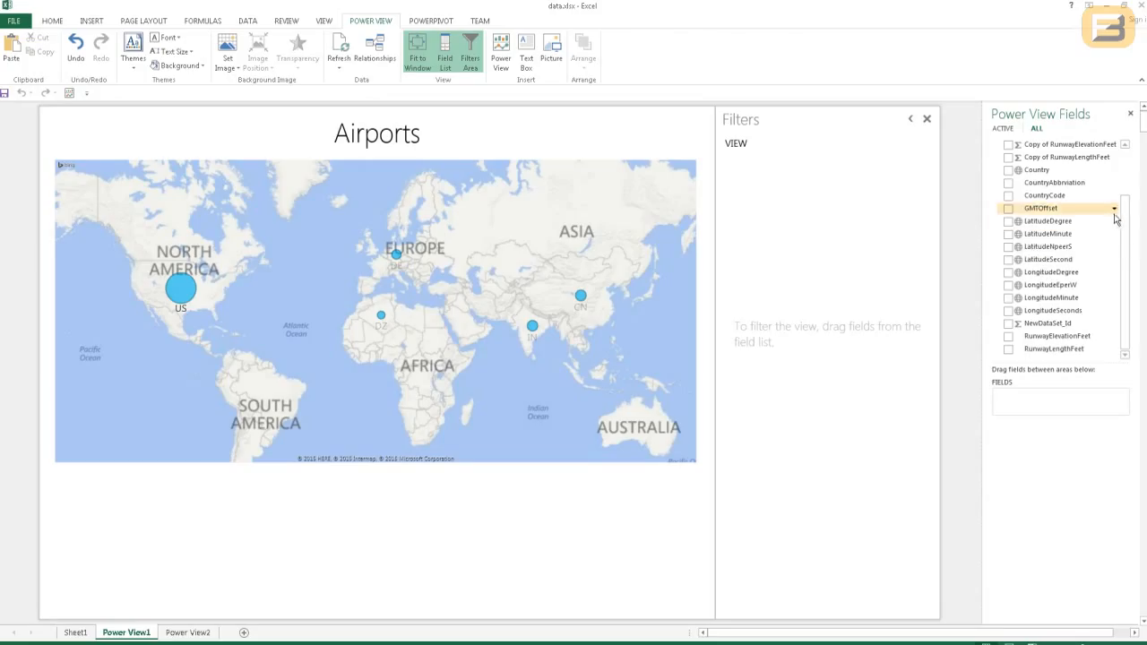
left_click_drag(1124, 218, 1122, 163)
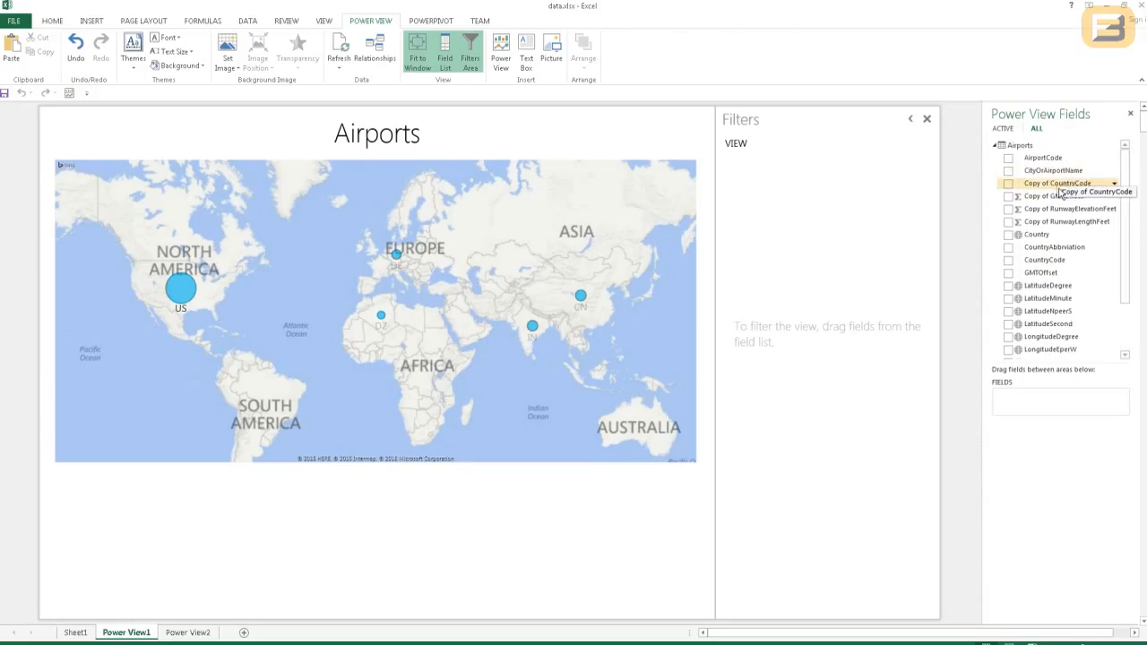
left_click_drag(1051, 162, 1038, 410)
left_click_drag(1042, 272, 1033, 425)
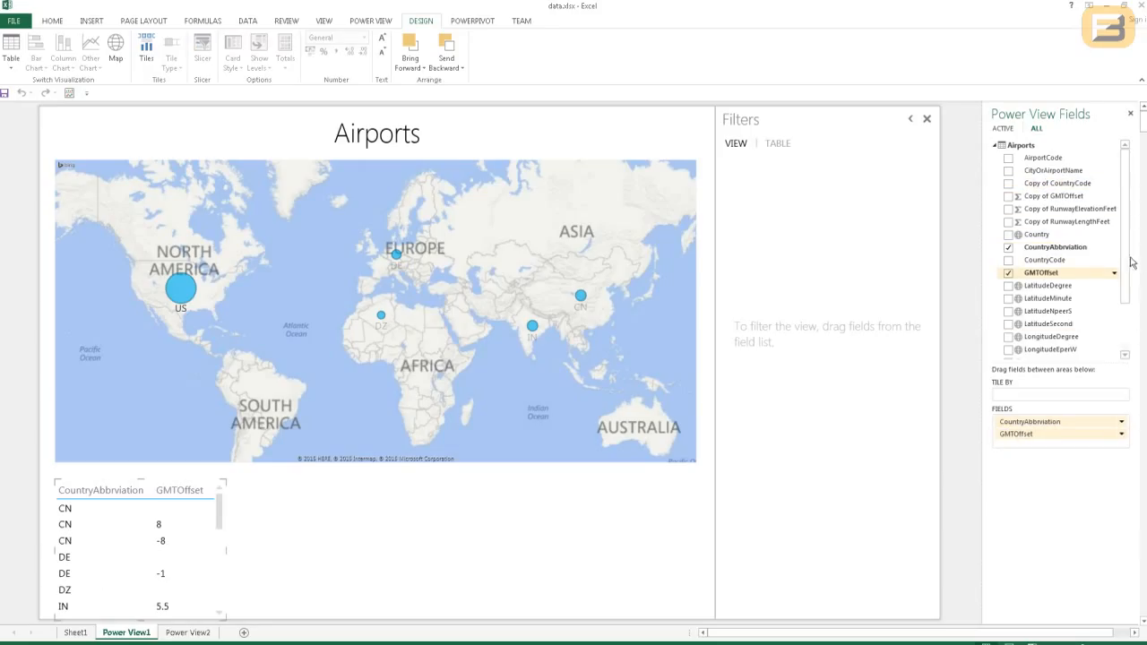
Step: Add CountryCode as a third column of the table and summarize it as Count (Not Blank)
scroll(1126, 281, "down", 2)
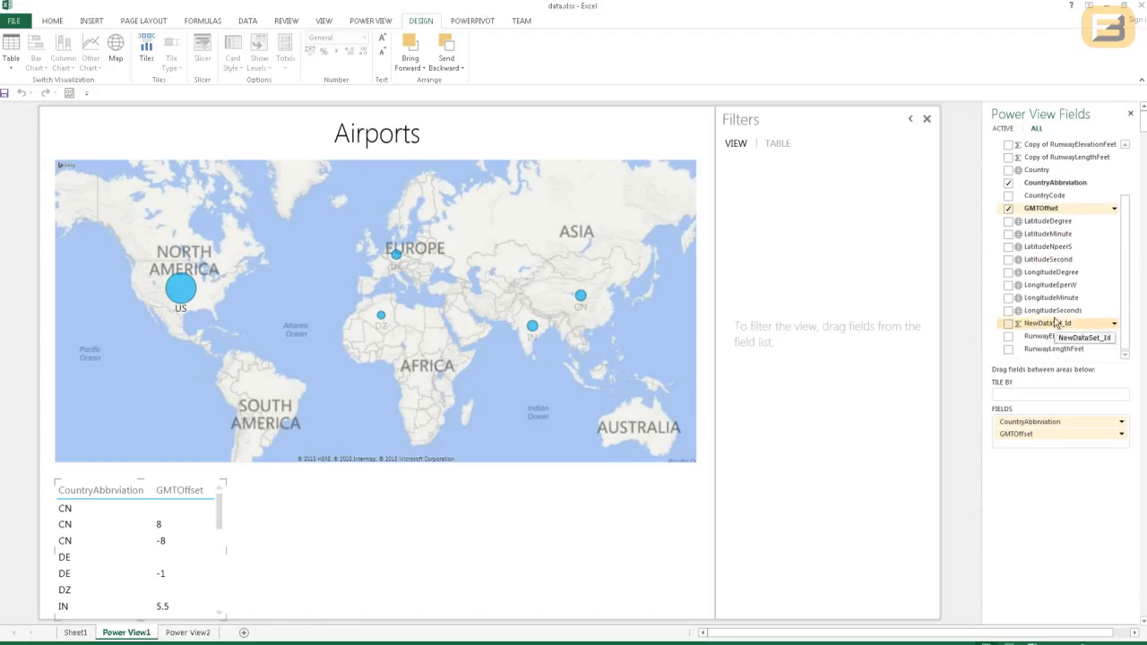
scroll(1053, 263, "up", 2)
left_click_drag(1051, 260, 1025, 446)
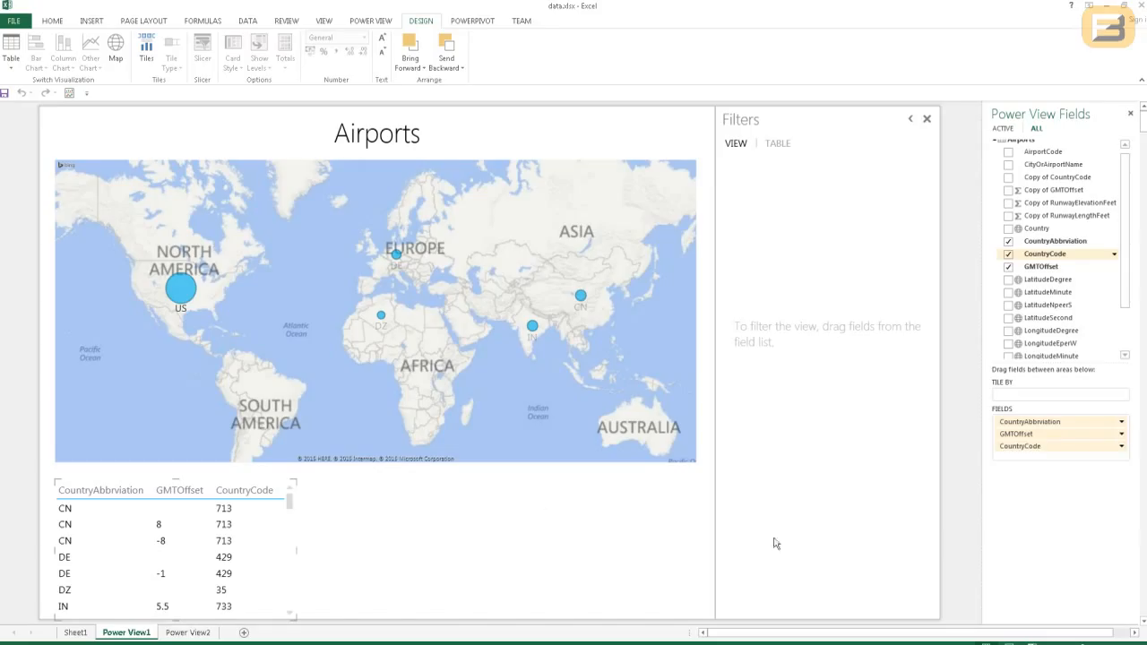
left_click(1120, 446)
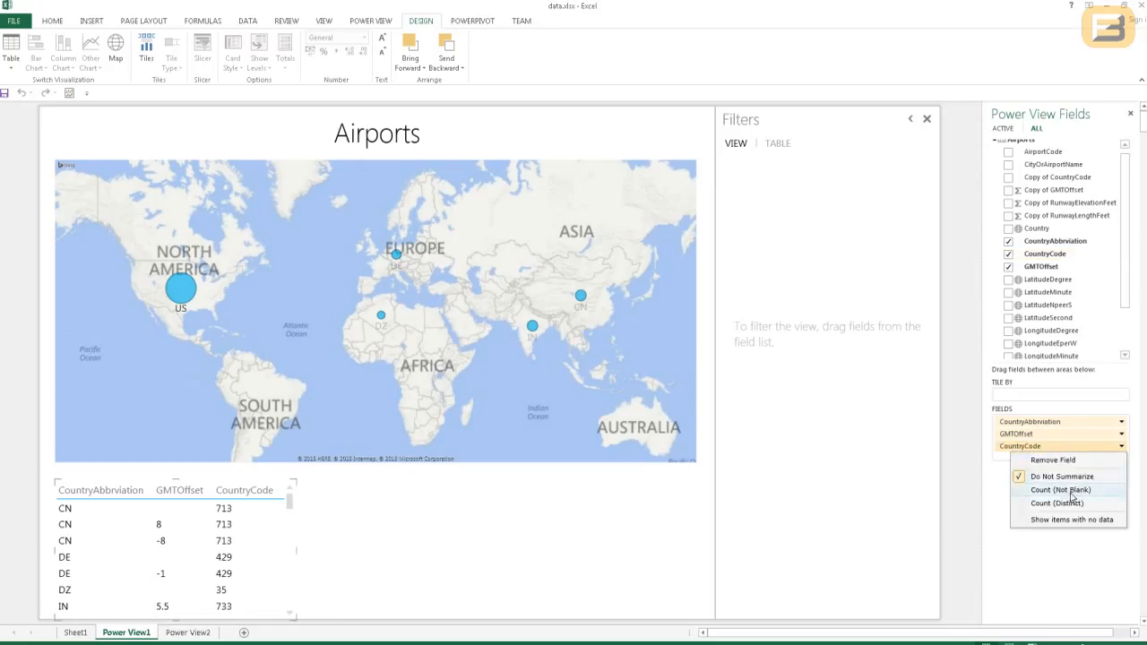
left_click(1066, 490)
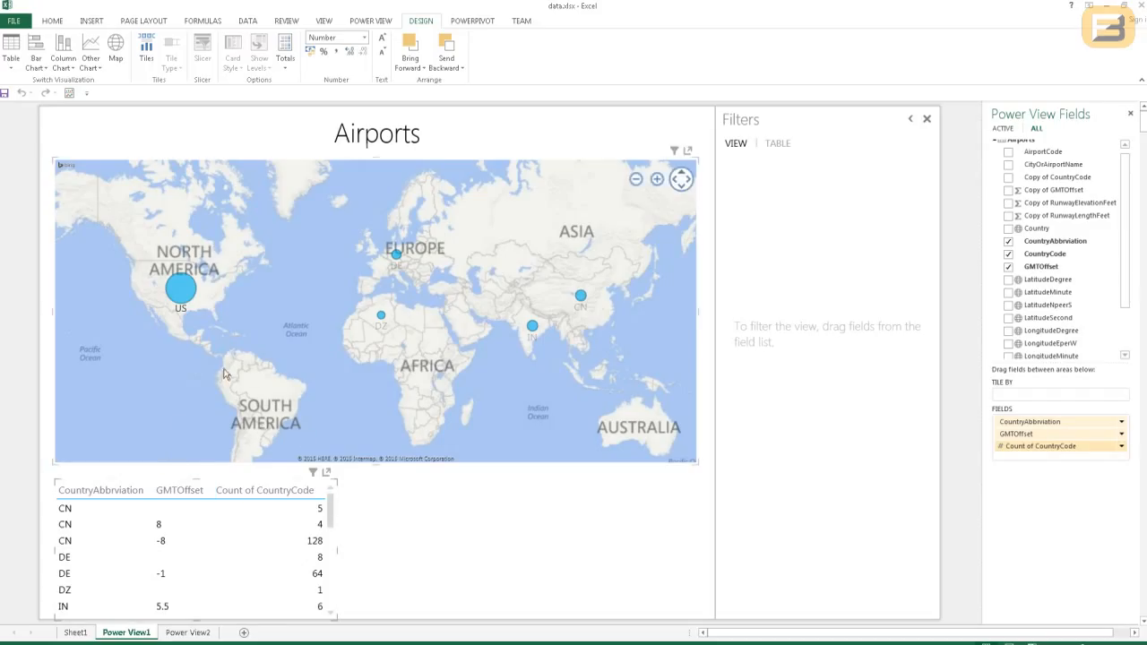
Step: Filter the table through the map's US, German and Indian bubbles in turn and review the GMTOffset rows of each country
left_click(184, 289)
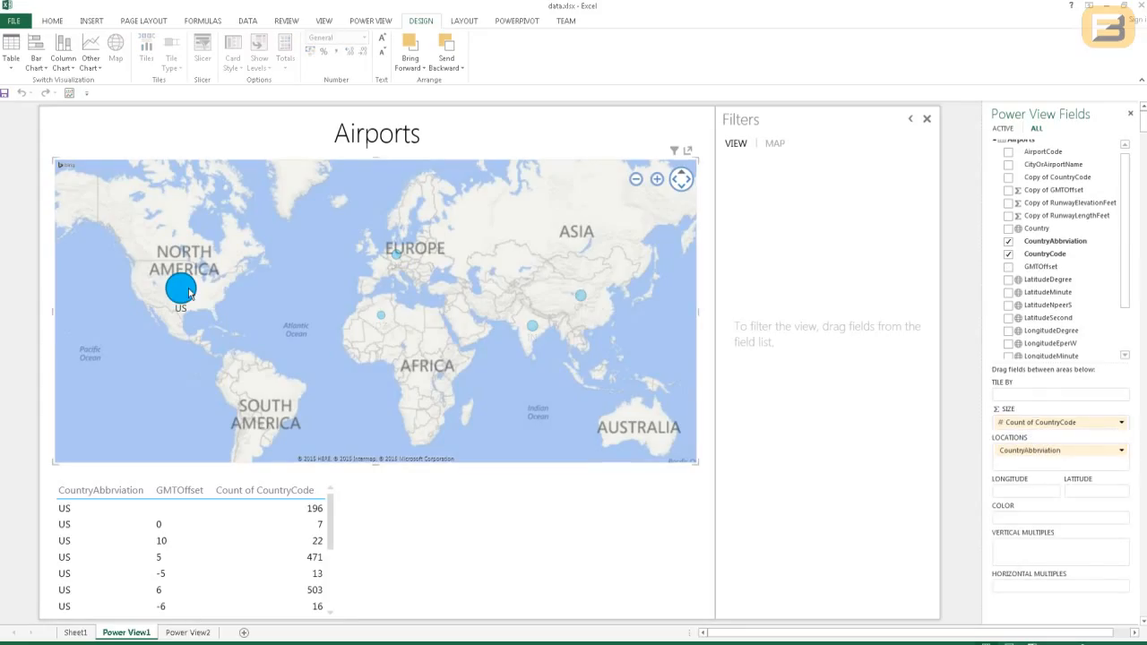
mouse_move(332, 520)
left_mouse_down()
mouse_move(332, 601)
mouse_move(332, 502)
left_mouse_up()
left_click(90, 509)
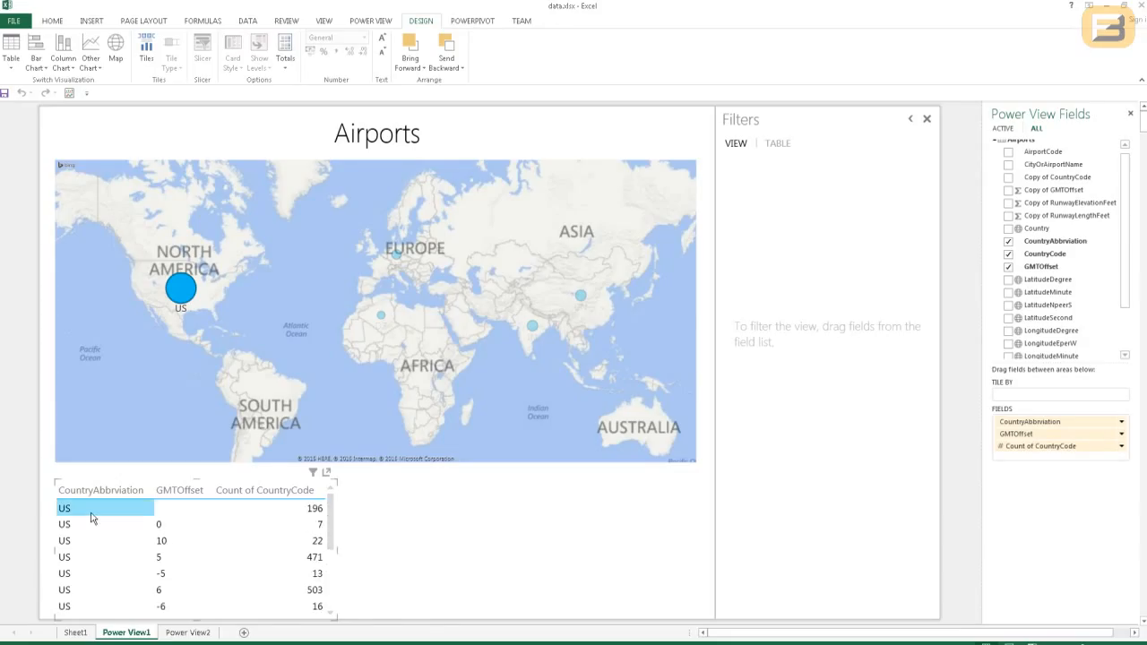
scroll(97, 528, "down", 2)
scroll(98, 541, "up", 1)
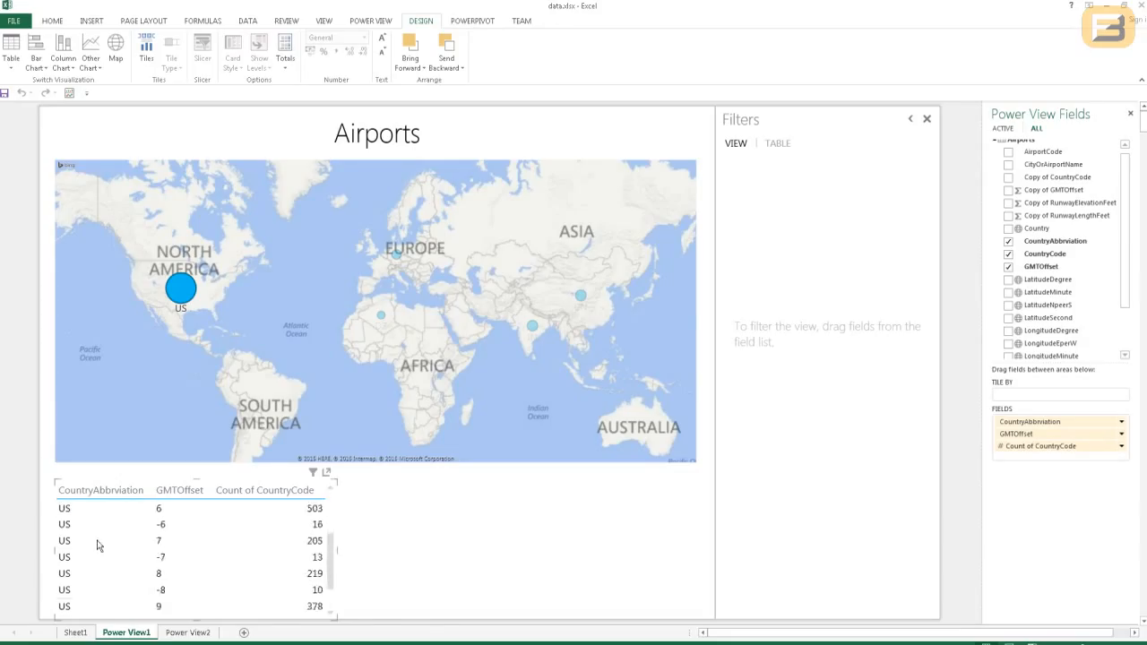
left_click(397, 258)
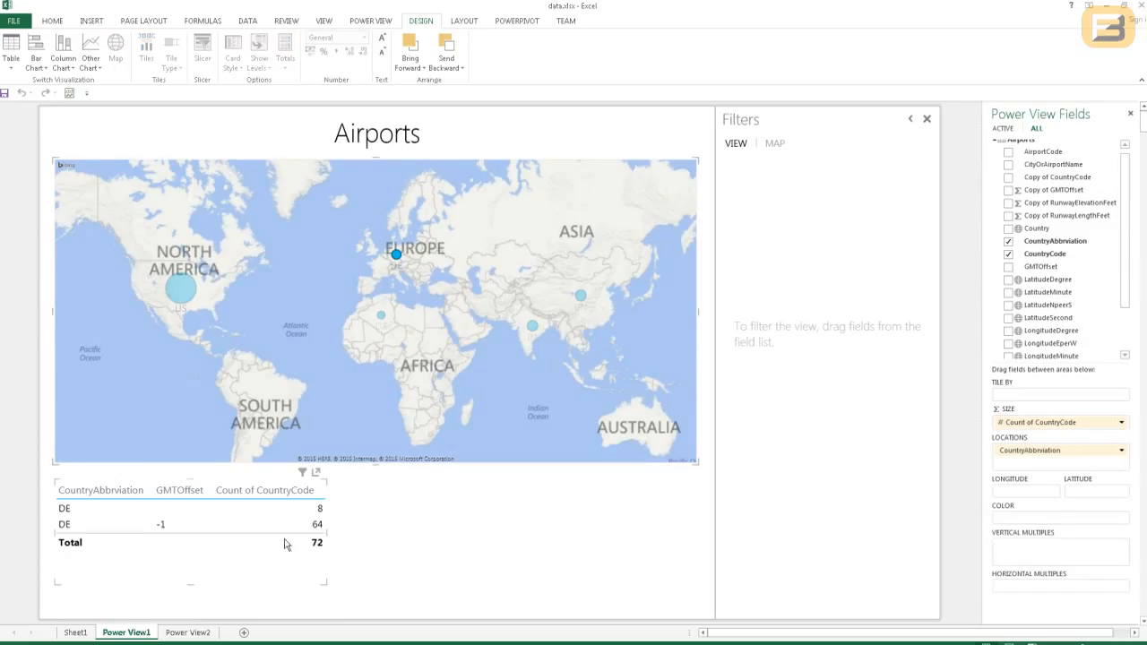
left_click(531, 327)
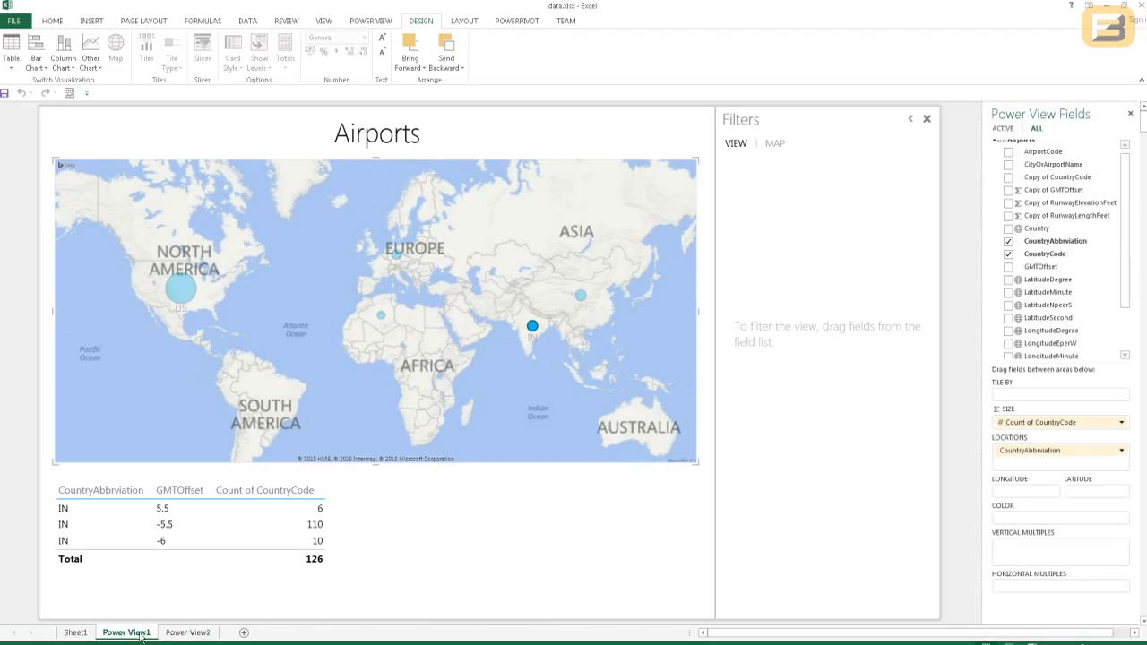
Step: Shrink the 100% stacked column chart on the Power View2 sheet and clear its segment highlight
left_click(206, 632)
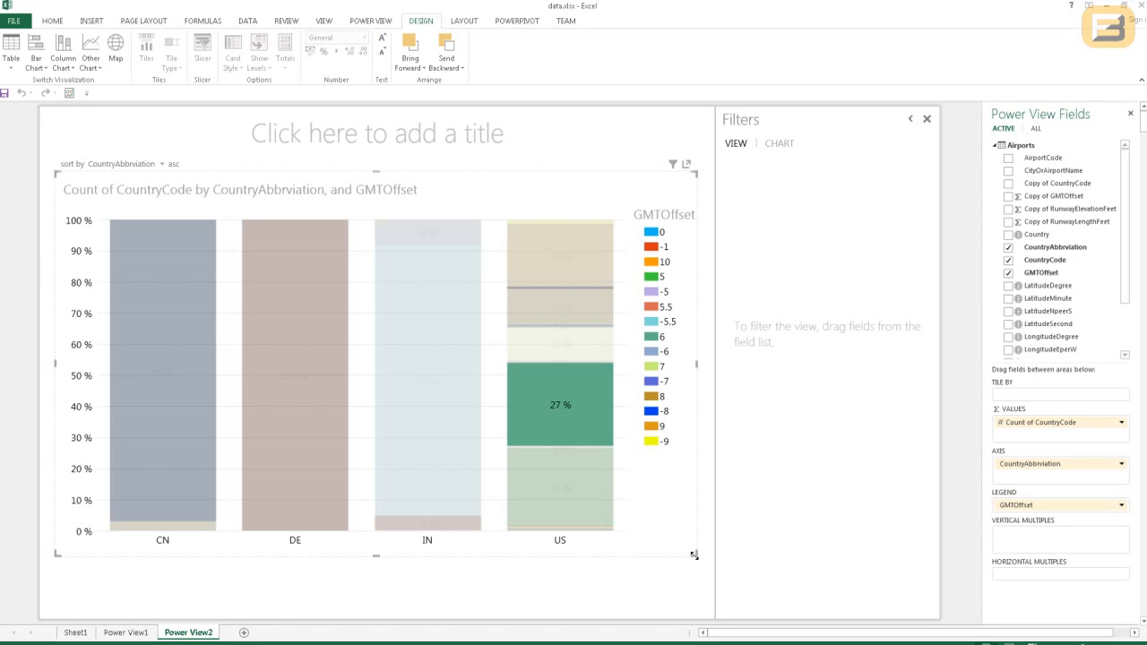
left_click_drag(697, 557, 636, 468)
left_click(552, 547)
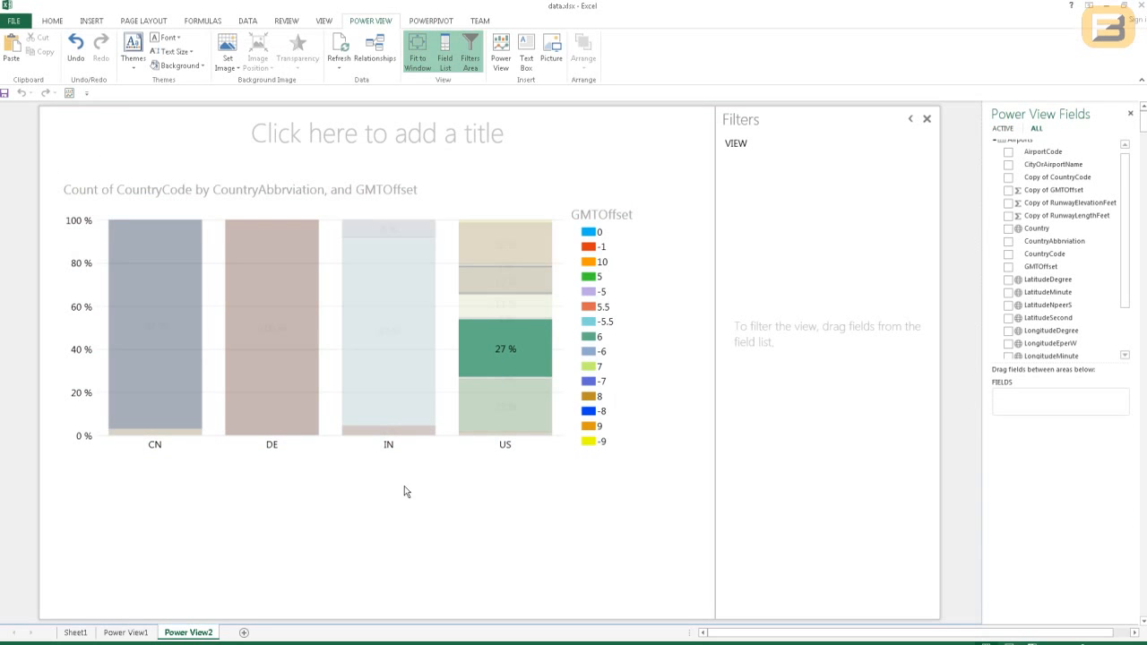
left_click(591, 383)
left_click(363, 503)
left_click(174, 202)
Step: Close the data.xlsx workbook from the Airports report and bring up Airports.xlsx in a maximized window
left_click(126, 633)
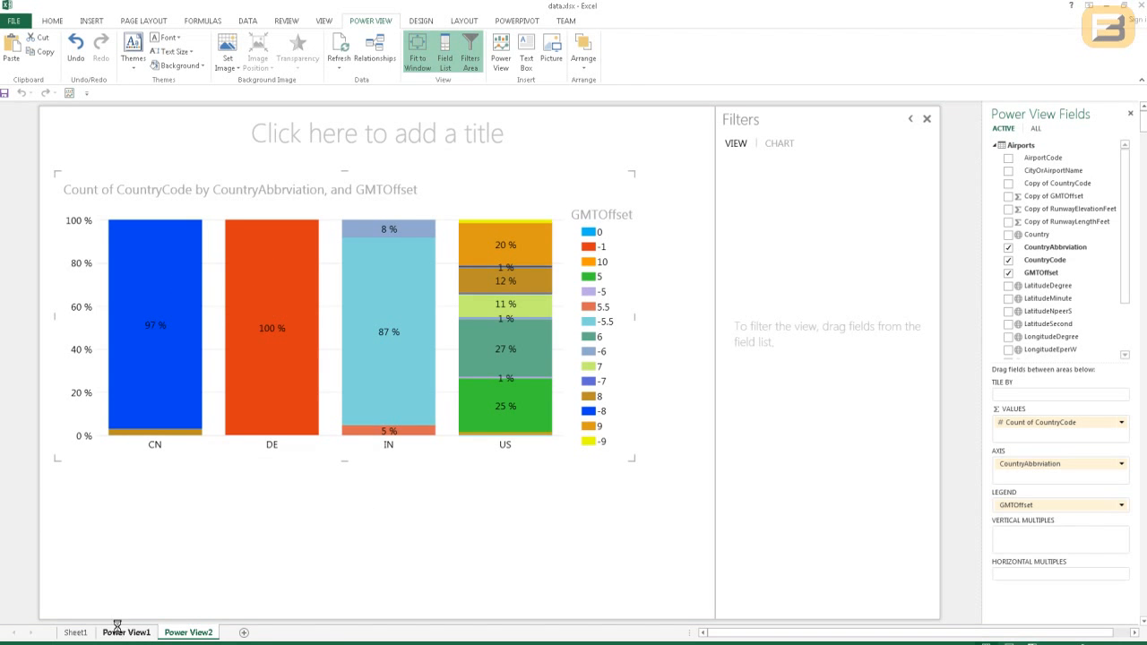
left_click(412, 522)
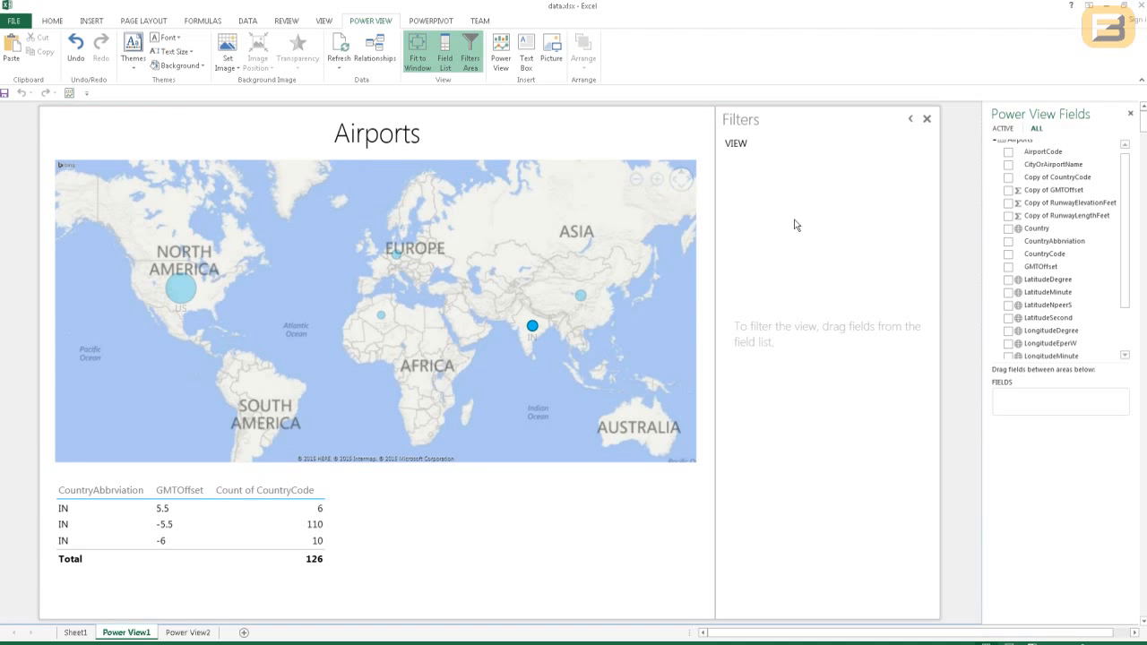
left_click(1140, 6)
left_click(574, 345)
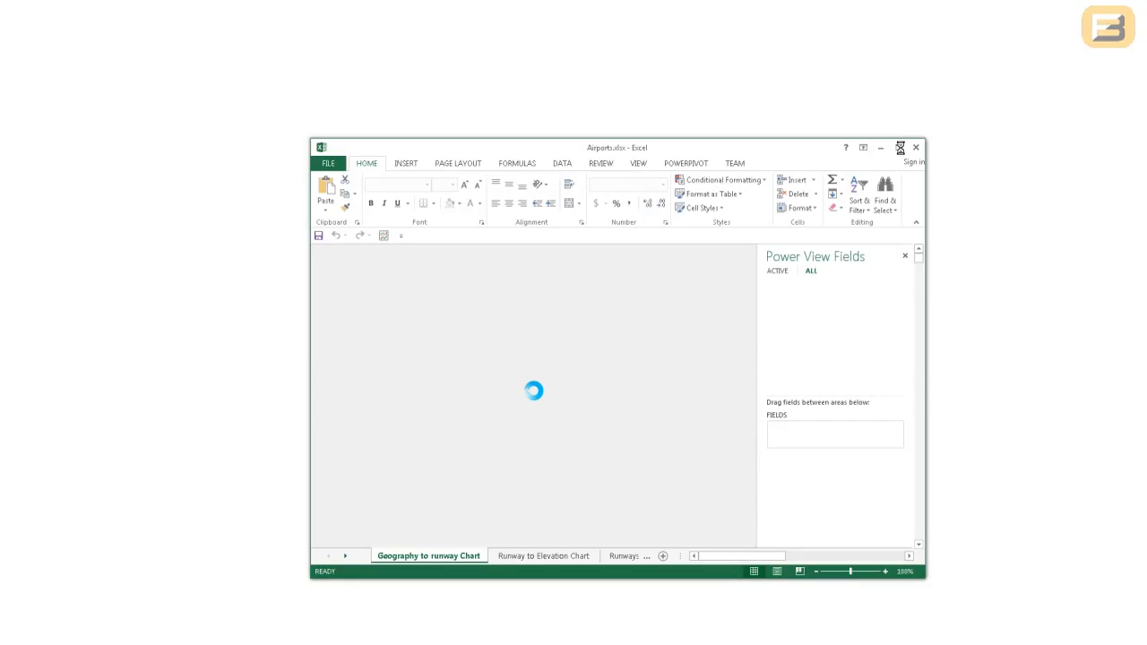
left_click(899, 148)
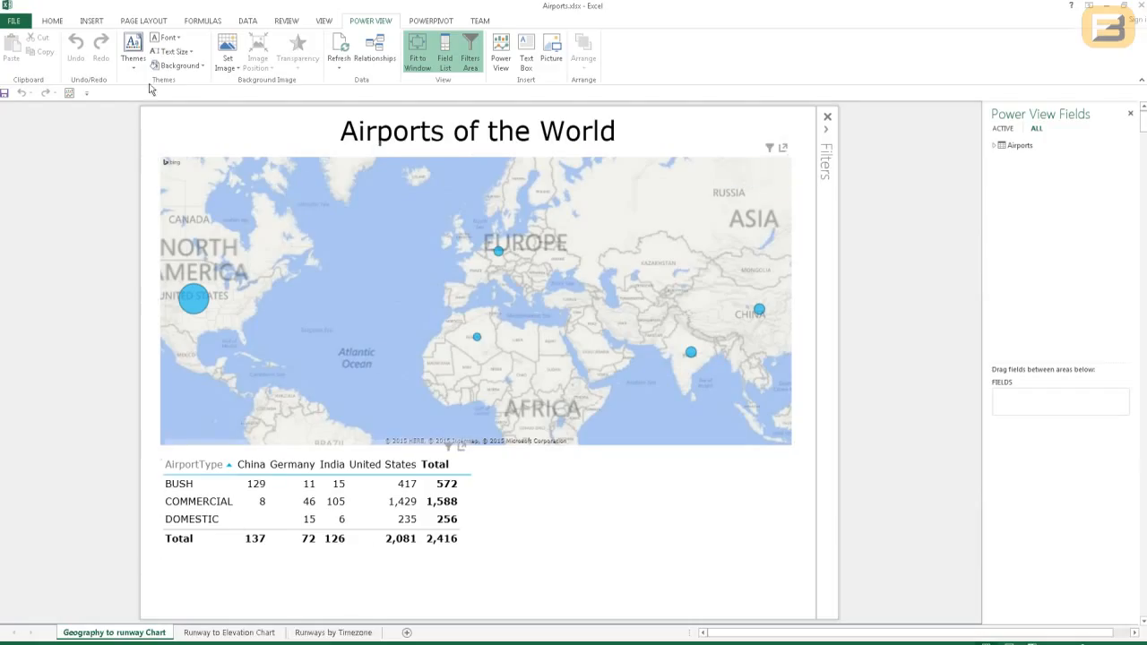
Step: Open the Airports table in the PowerPivot window and go to the calculated columns at its end
left_click(431, 21)
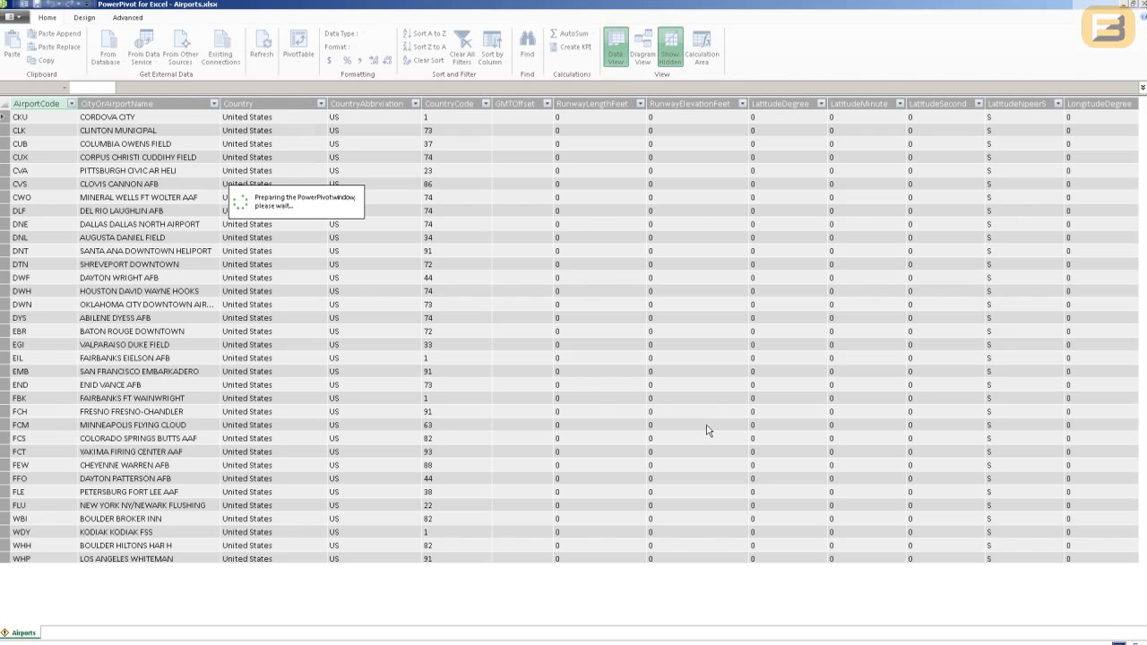
left_click(303, 223)
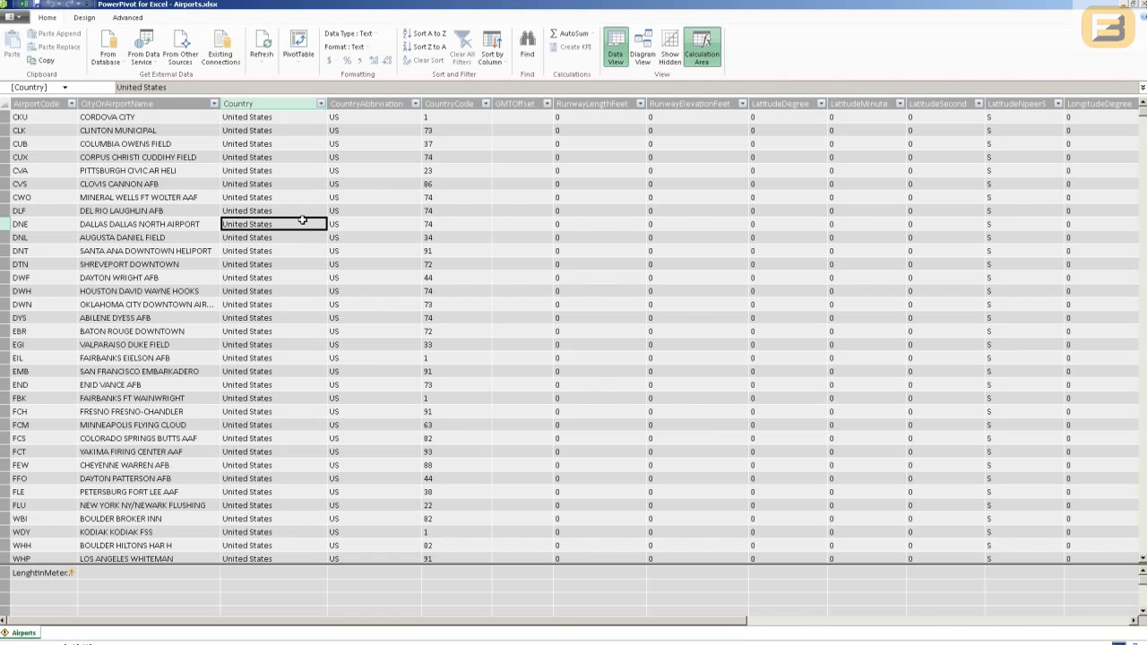
key("ctrl+Right")
key("Left")
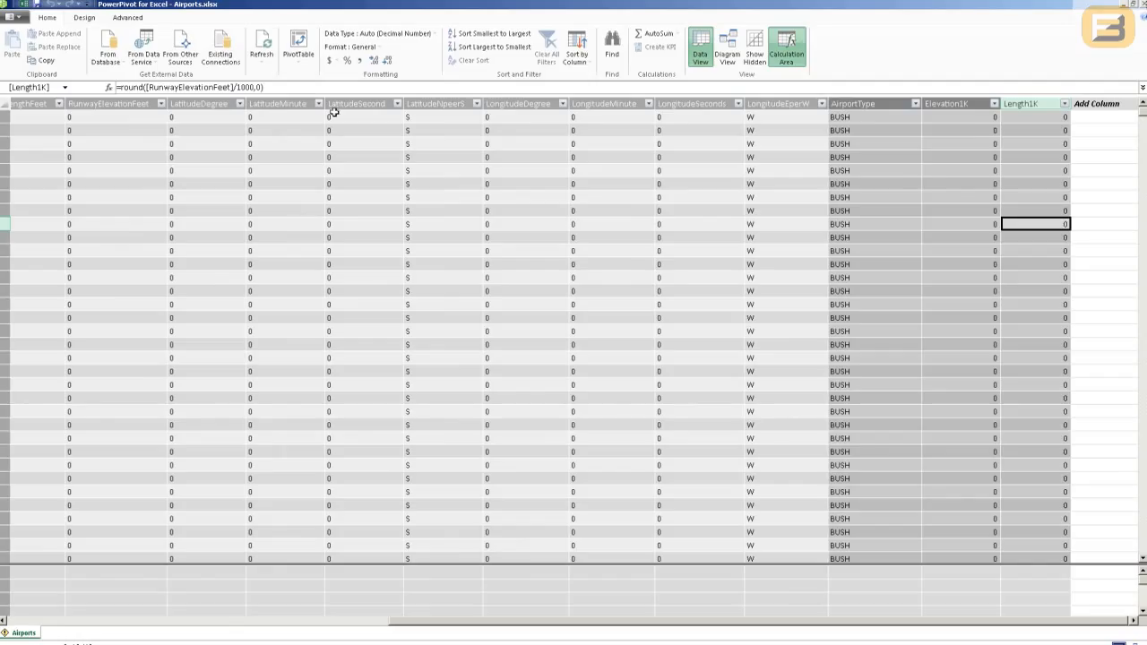
Step: Examine the formulas of the AirportType, Elevation1K and Length1K columns, and close the PowerPivot window
left_click(889, 105)
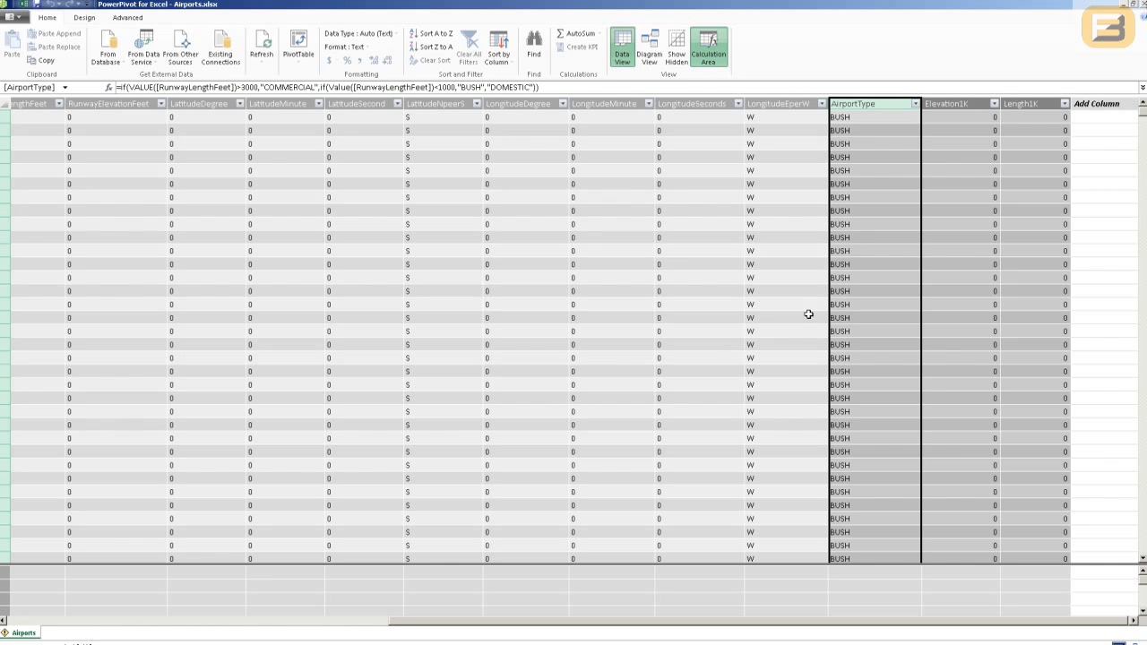
key("Right")
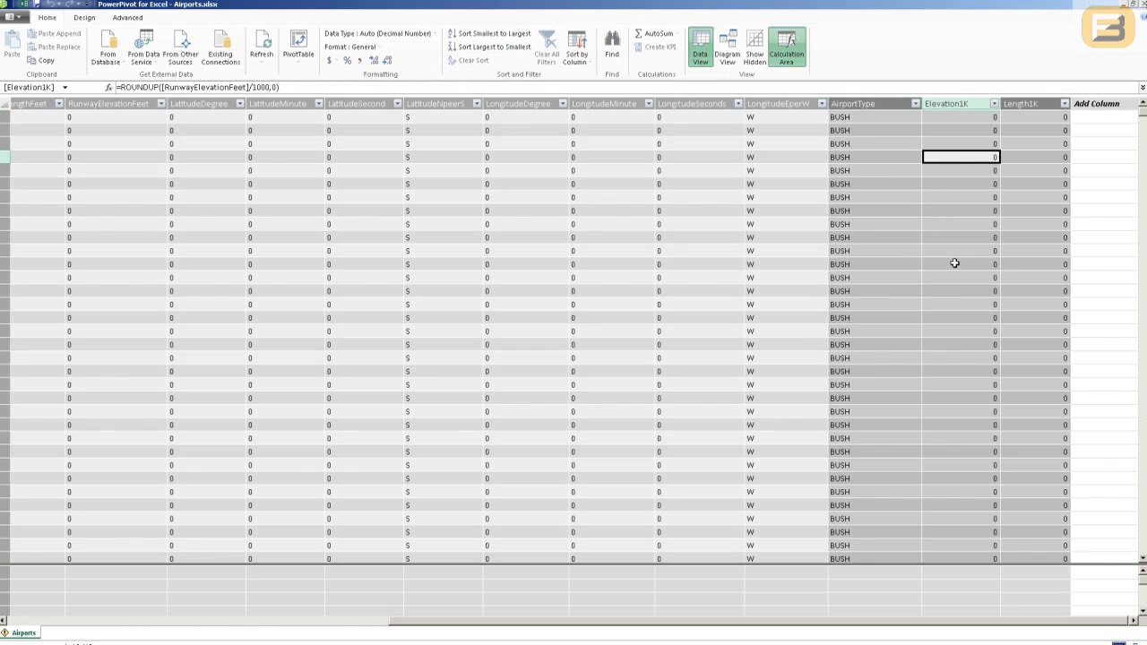
key("ctrl+space")
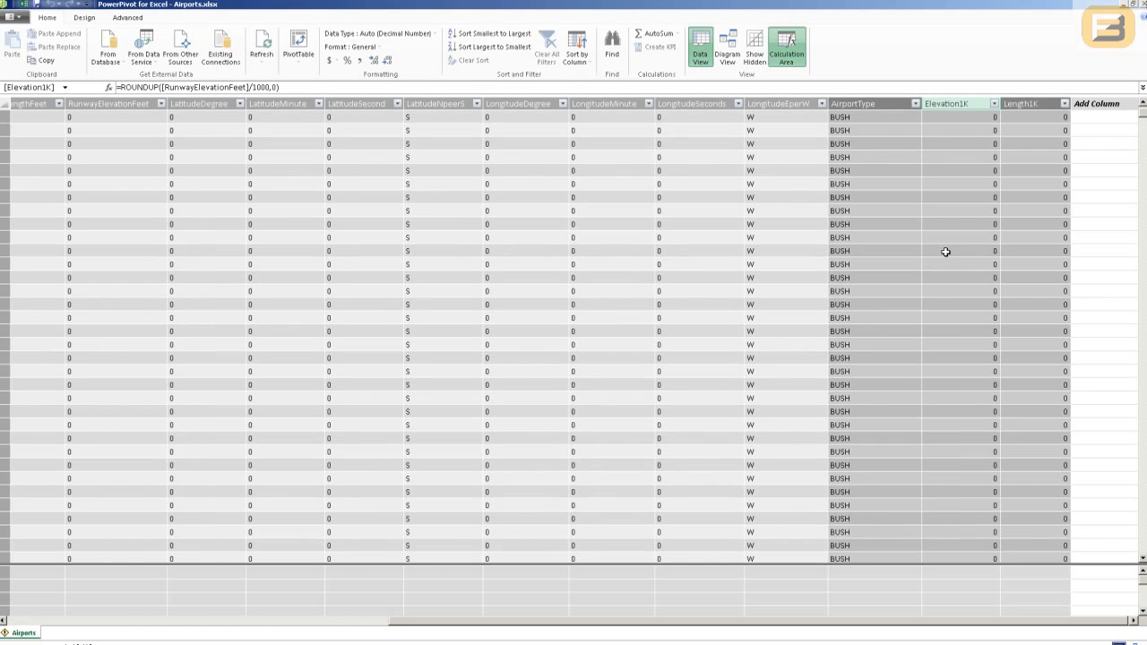
left_click(971, 116)
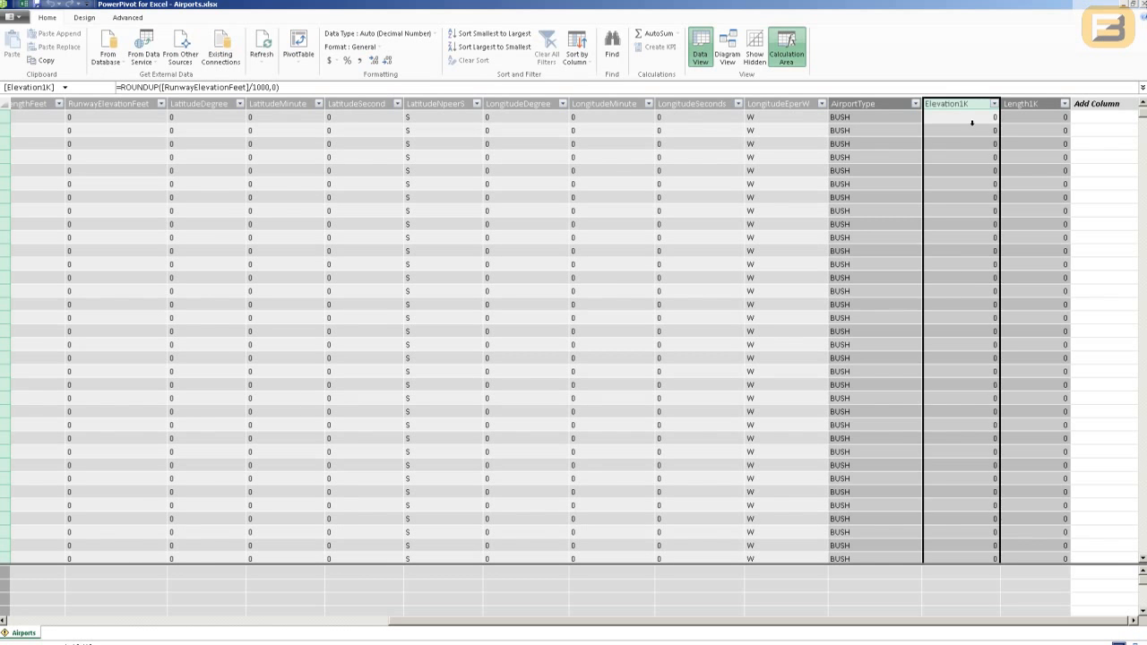
left_click(1044, 117)
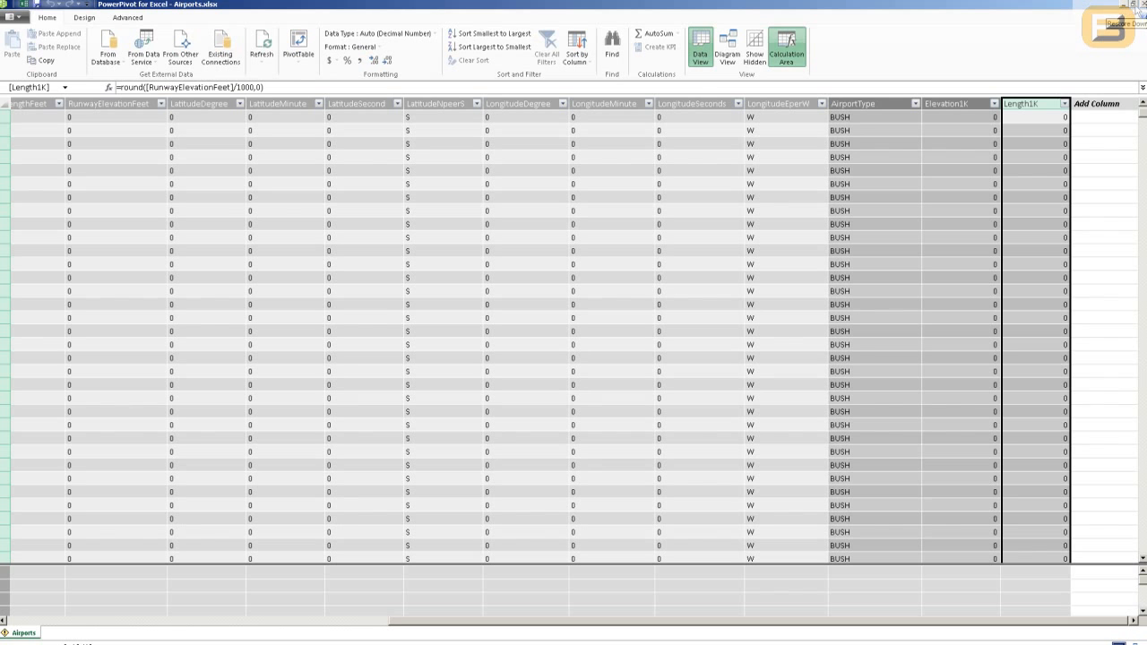
left_click(1144, 5)
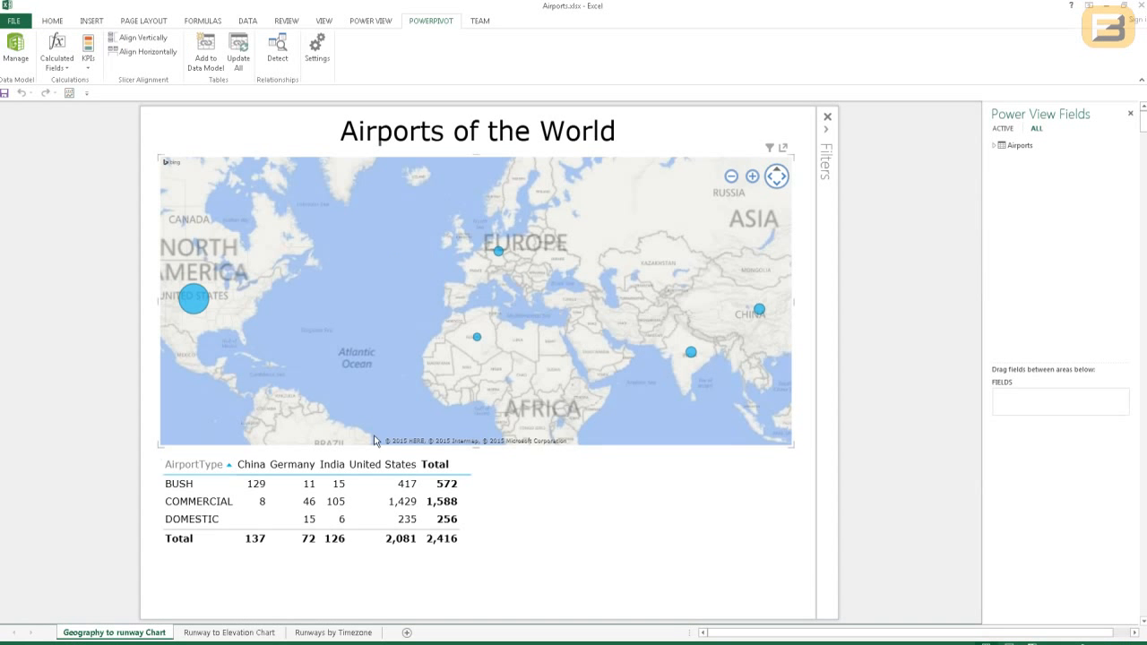
Step: Enlarge the scatter chart on the Runway to Elevation Chart sheet to fill most of the sheet, extending it up over the title area
left_click(231, 631)
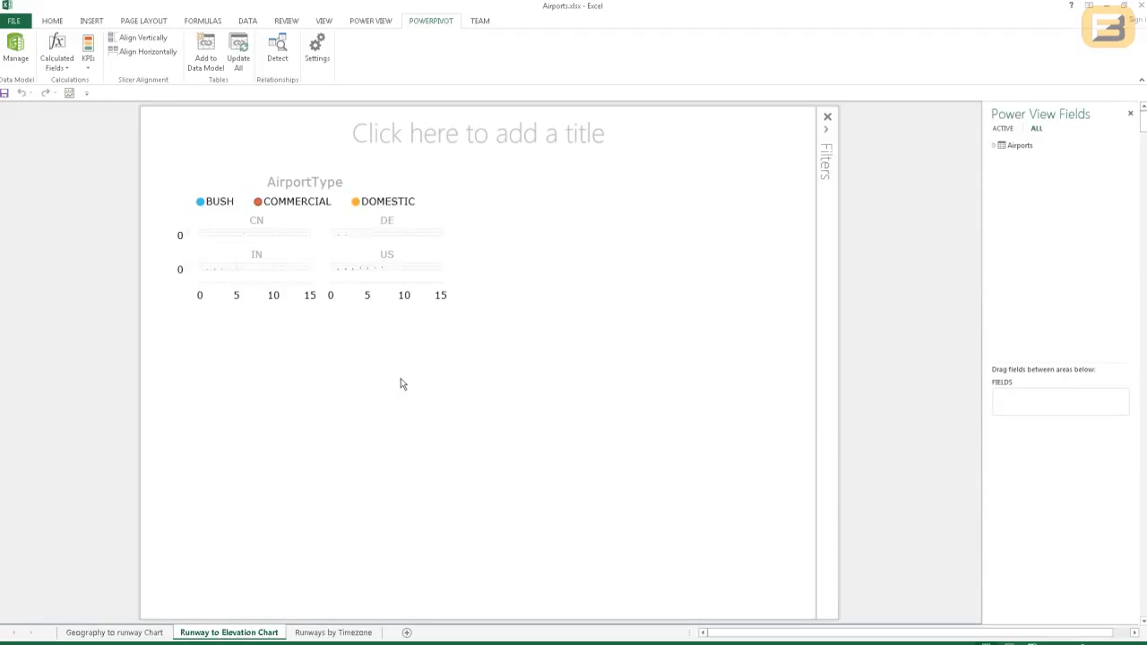
left_click(453, 314)
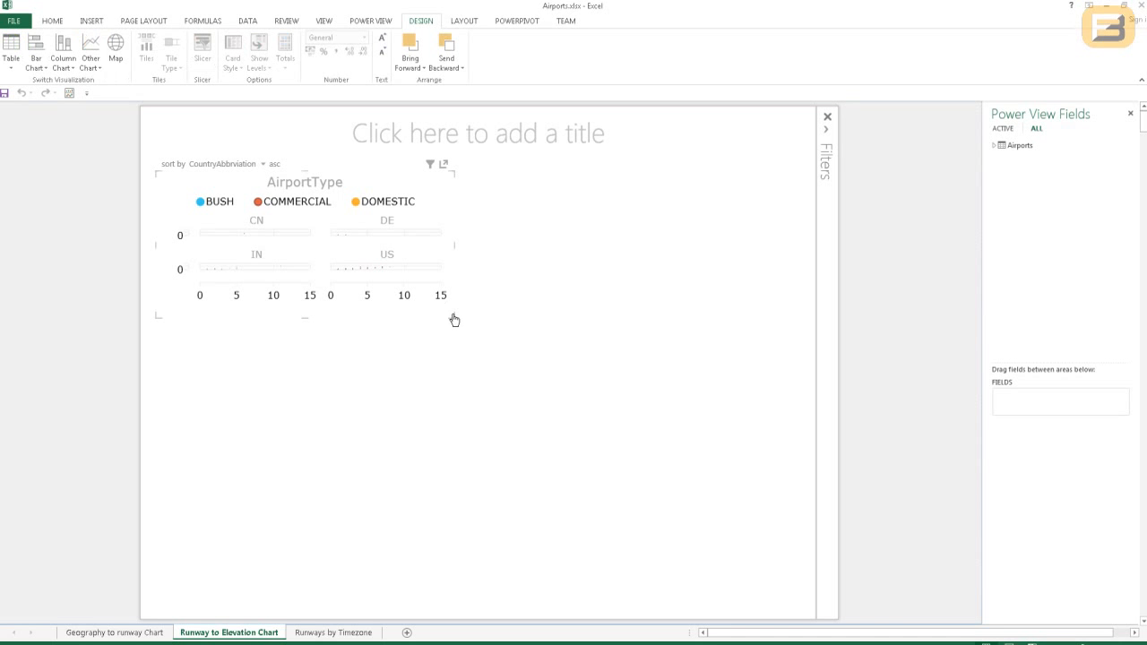
left_click(455, 318)
left_click(452, 318)
left_click_drag(451, 318, 774, 574)
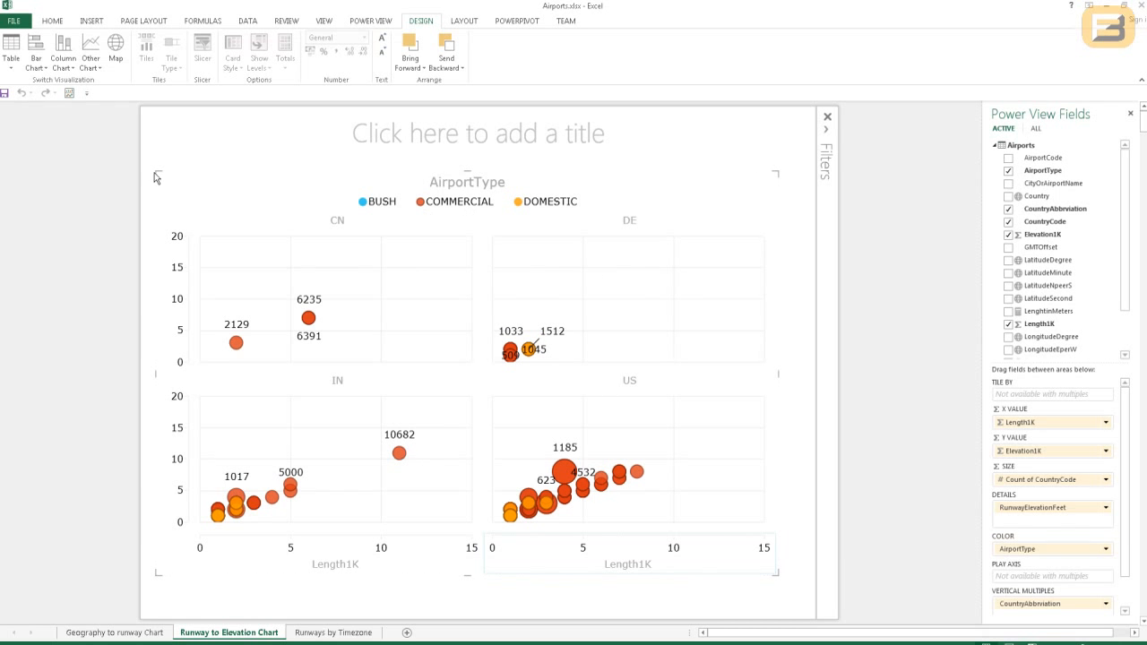
left_click_drag(154, 178, 157, 118)
Step: Move CountryAbbrviation from Vertical Multiples to the Play Axis of the scatter chart and play the country animation
mouse_move(400, 443)
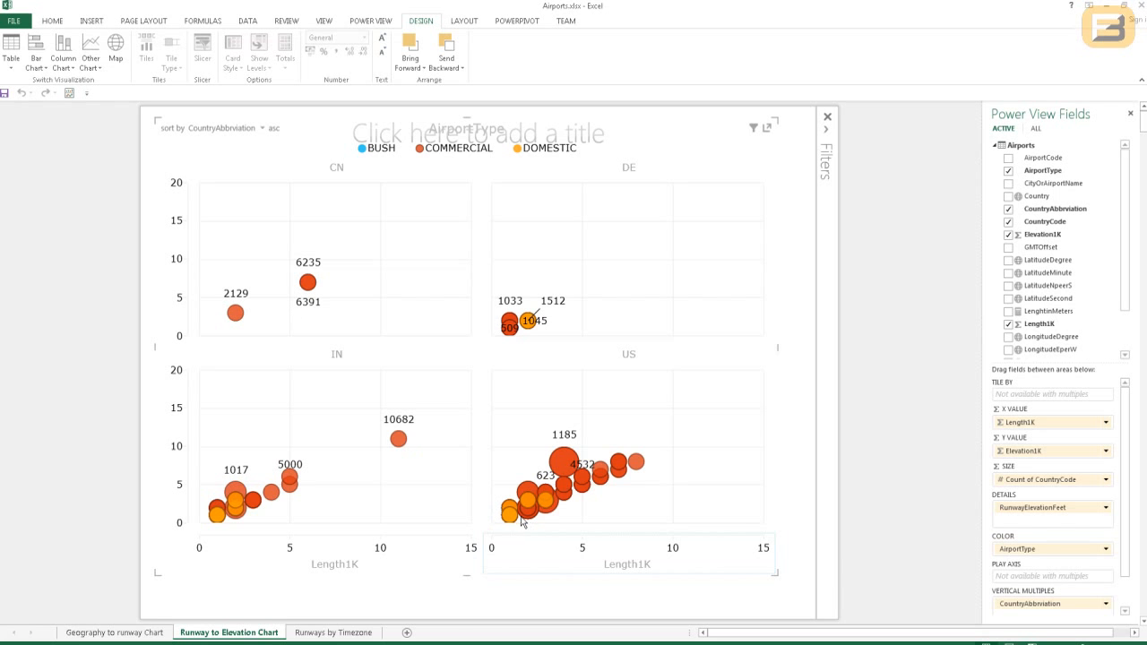
mouse_move(526, 513)
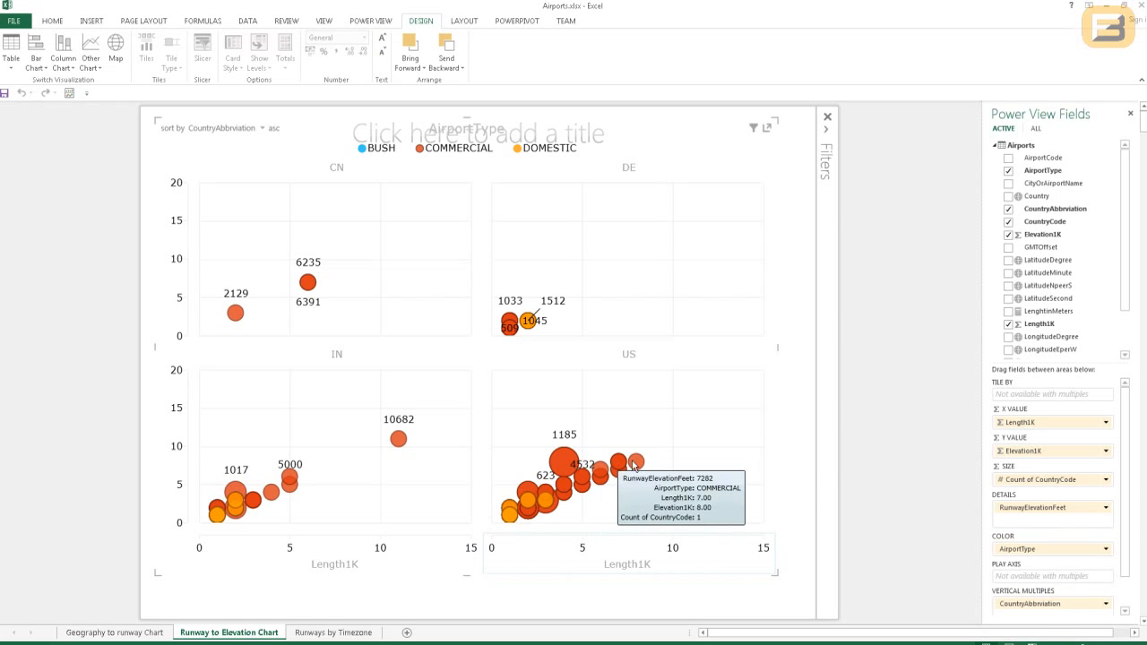
mouse_move(633, 461)
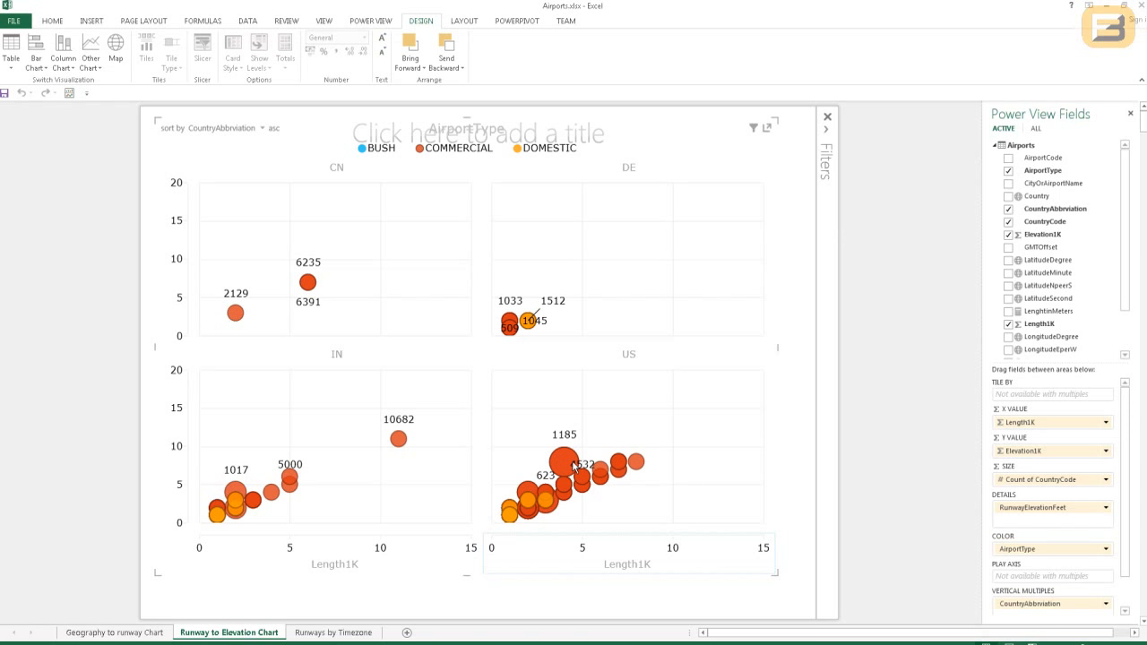
mouse_move(567, 479)
scroll(1128, 487, "down", 1)
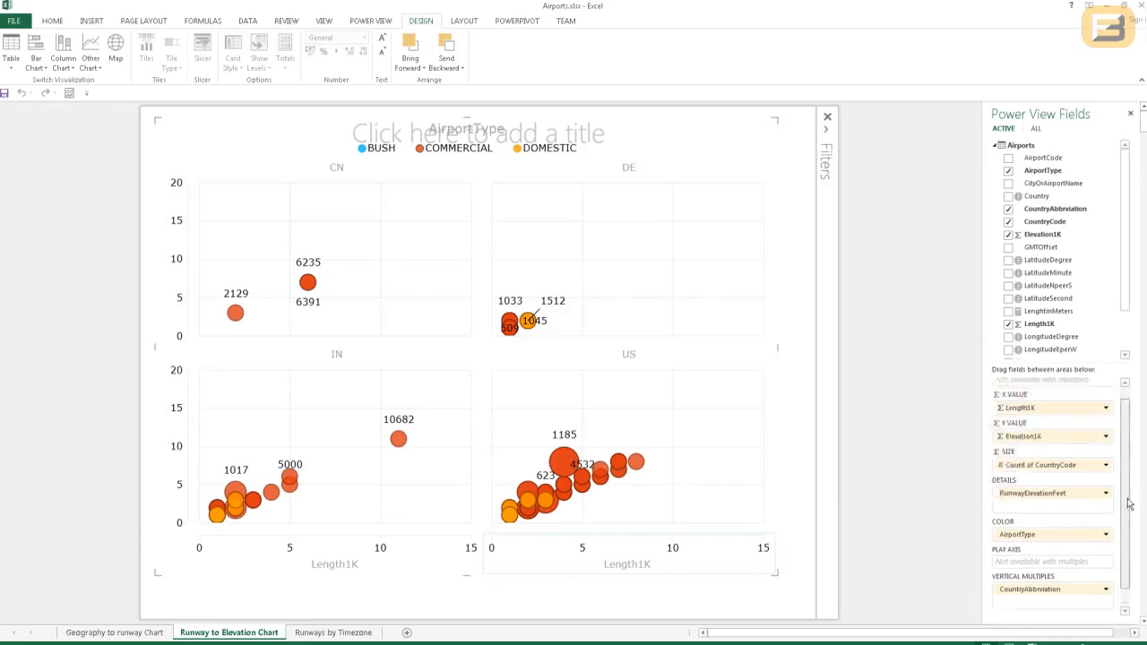
left_click_drag(1076, 570, 991, 569)
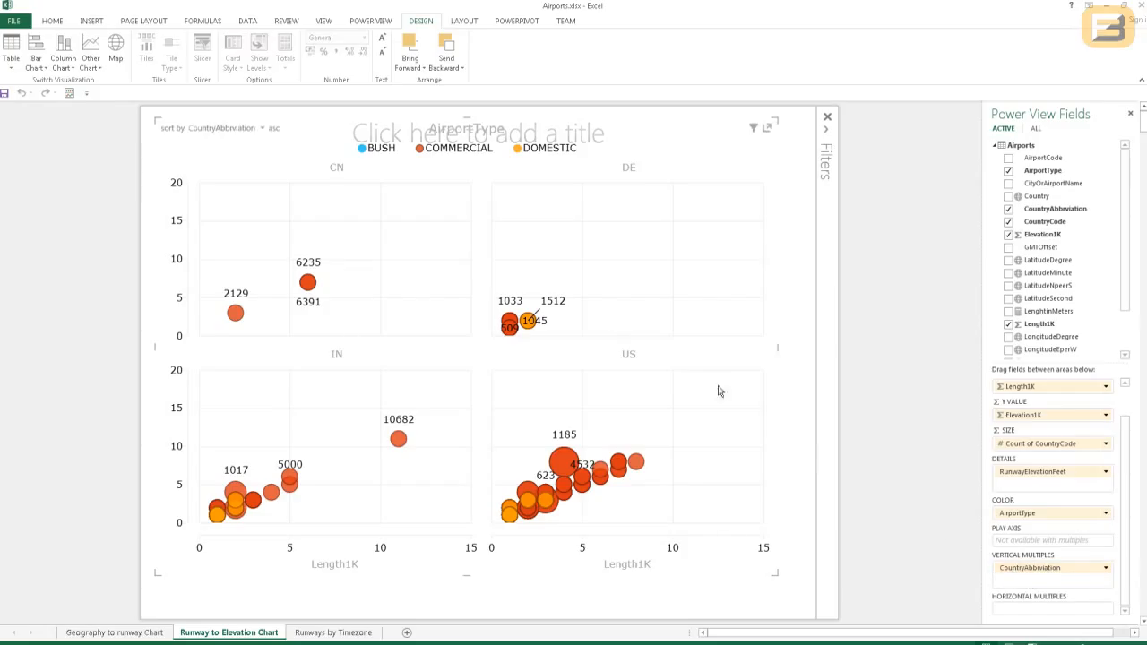
left_click_drag(1028, 573, 1012, 544)
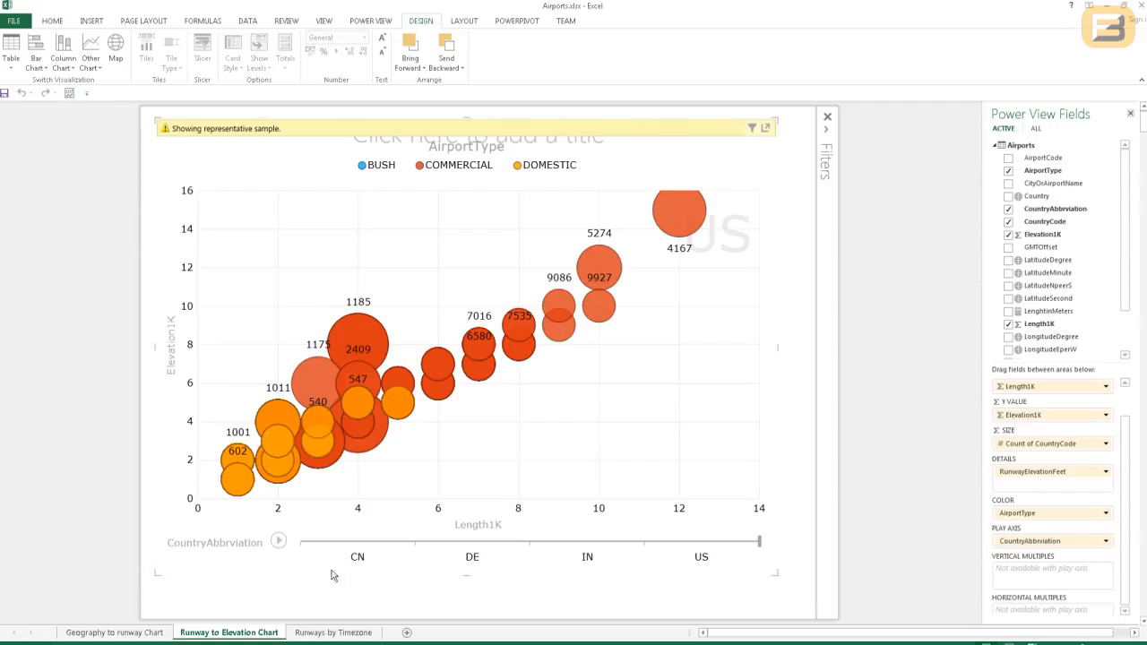
left_click(279, 543)
Step: Open the Runways by Timezone sheet
left_click(350, 633)
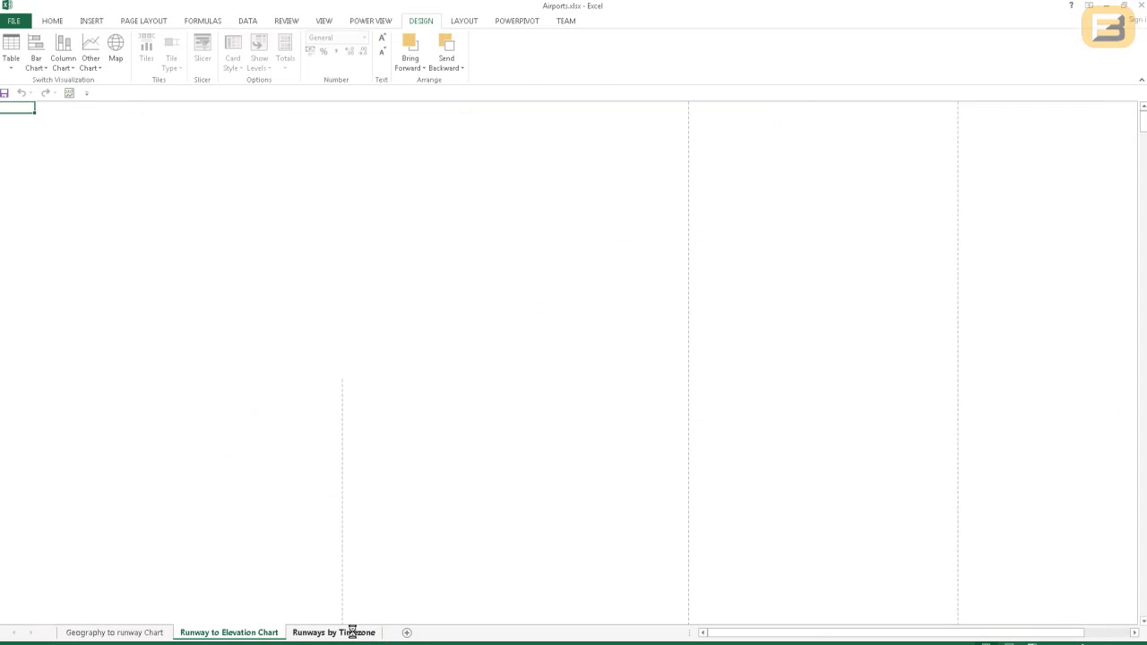